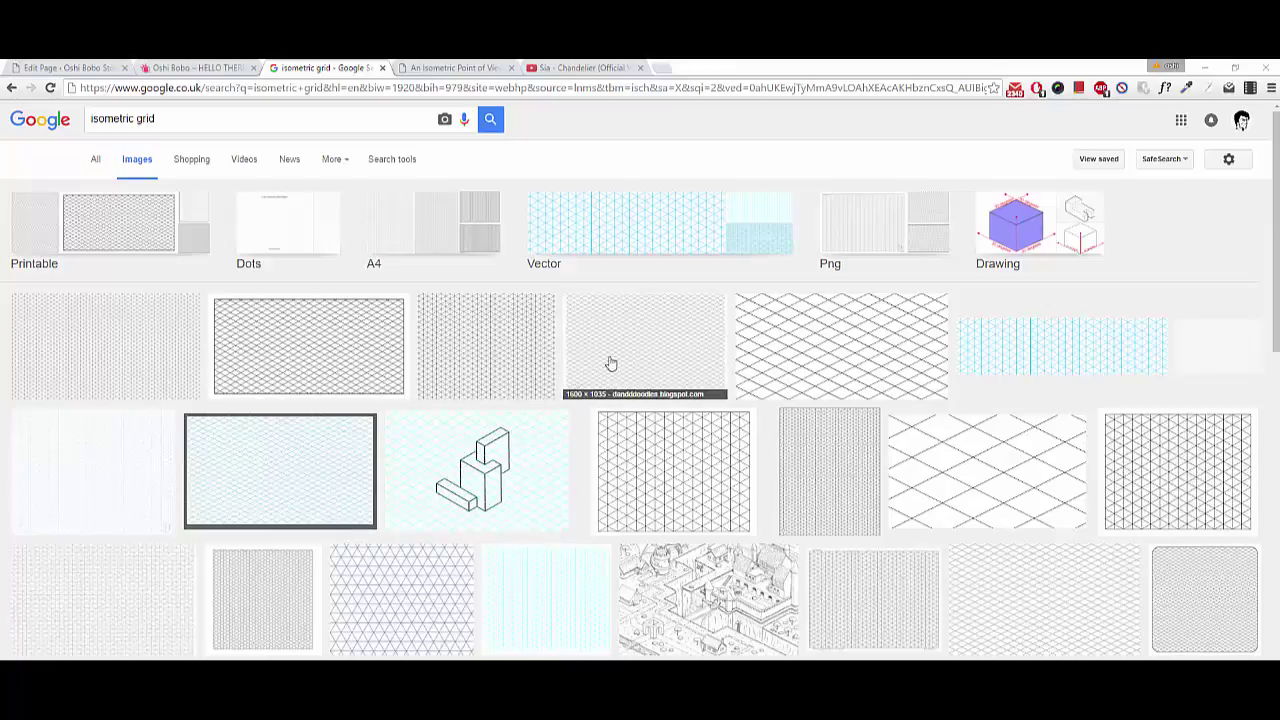
Open the light diamond isometric grid's large preview in Google Images and copy the image.
{"action": "left_click", "coordinate": [660, 350]}
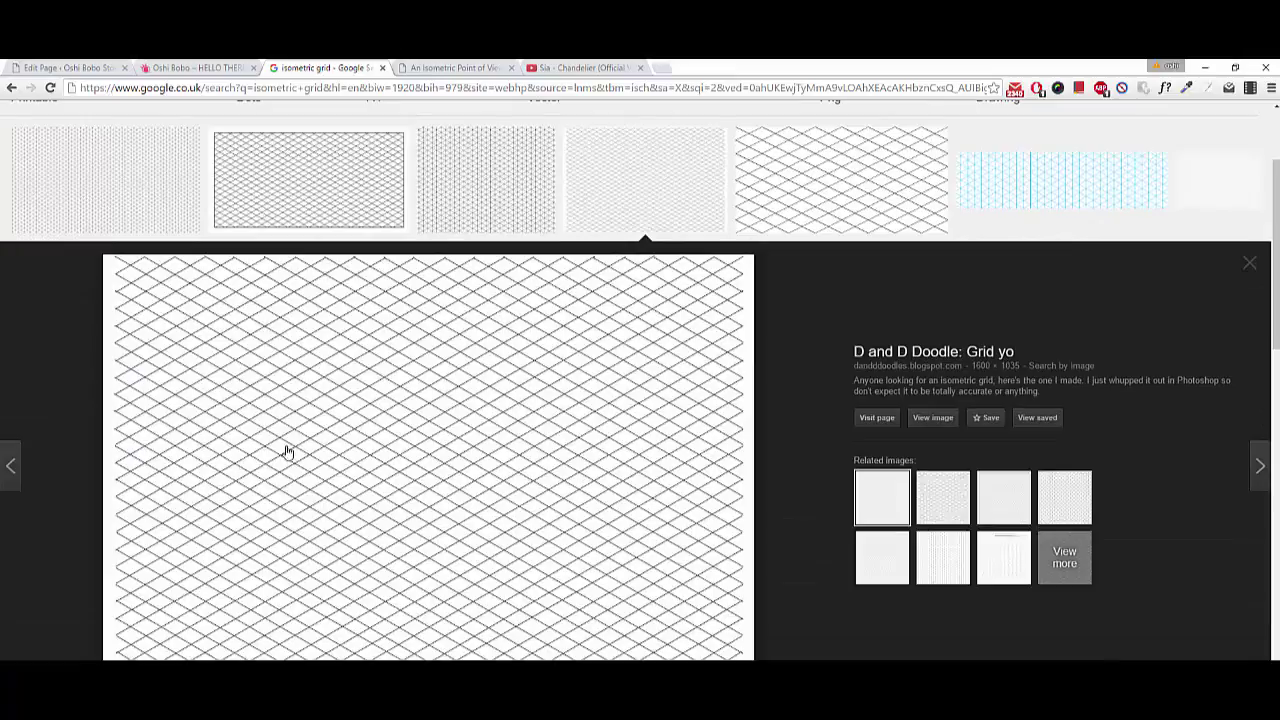
{"action": "right_click", "coordinate": [459, 356]}
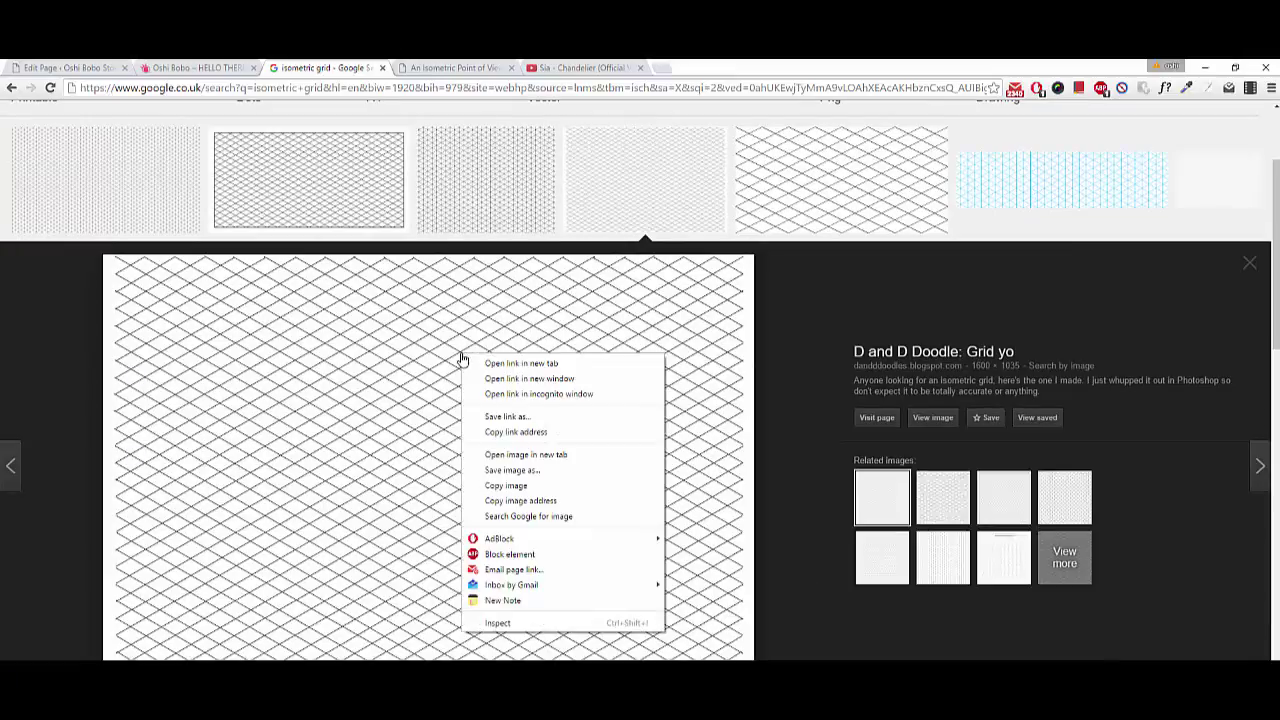
{"action": "left_click", "coordinate": [514, 485]}
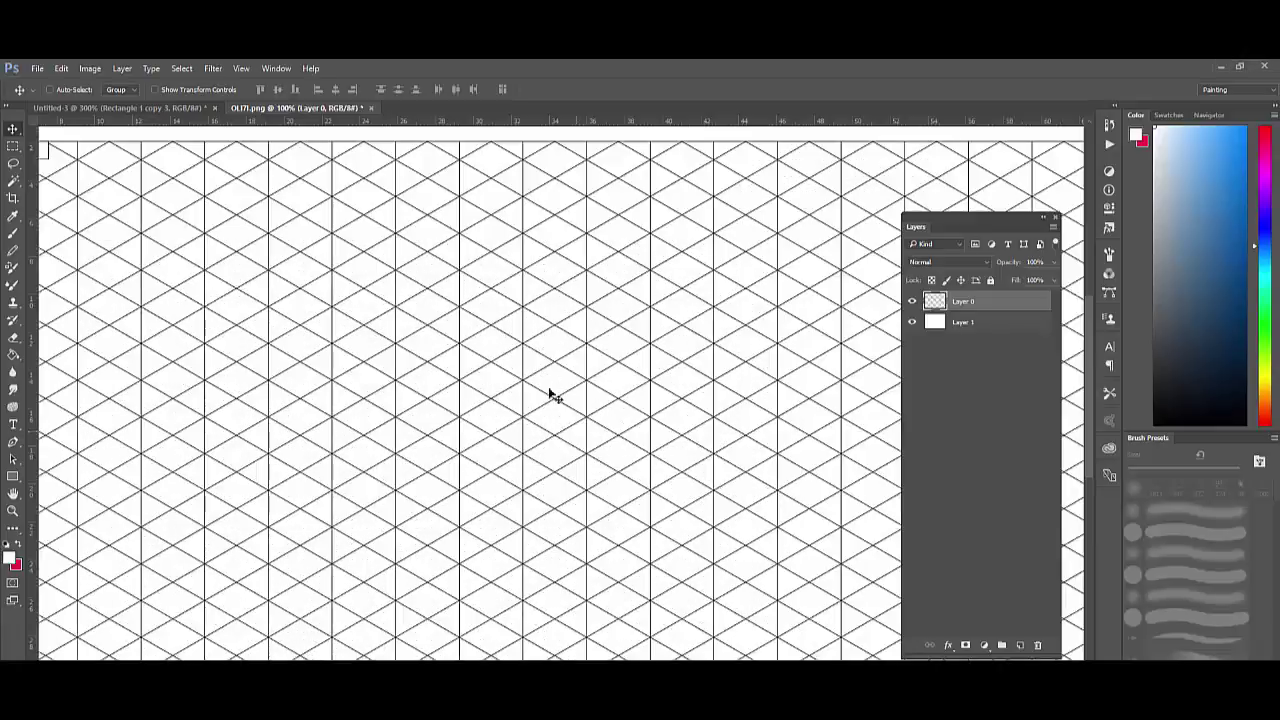
Create a new clipboard-preset 1600 × 1035 document and paste the copied grid into it.
{"action": "left_click", "coordinate": [40, 68]}
{"action": "left_click", "coordinate": [48, 84]}
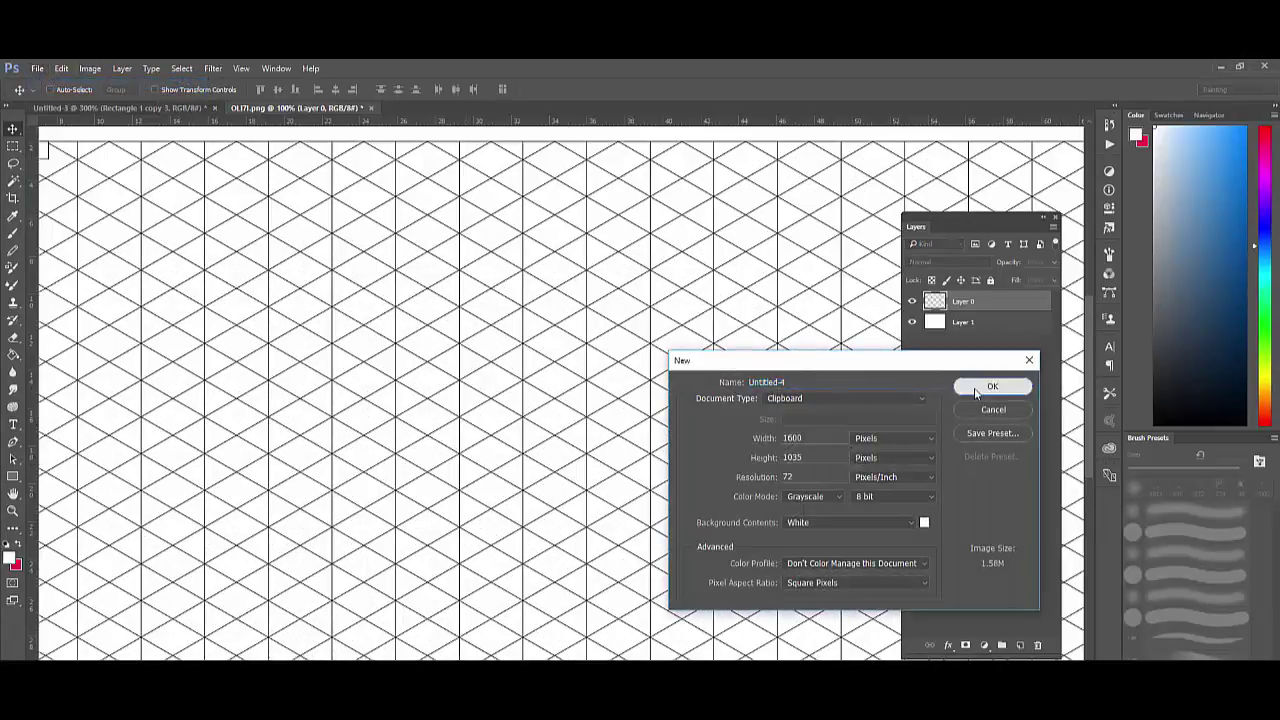
{"action": "left_click", "coordinate": [990, 388]}
{"action": "key", "text": "ctrl+v"}
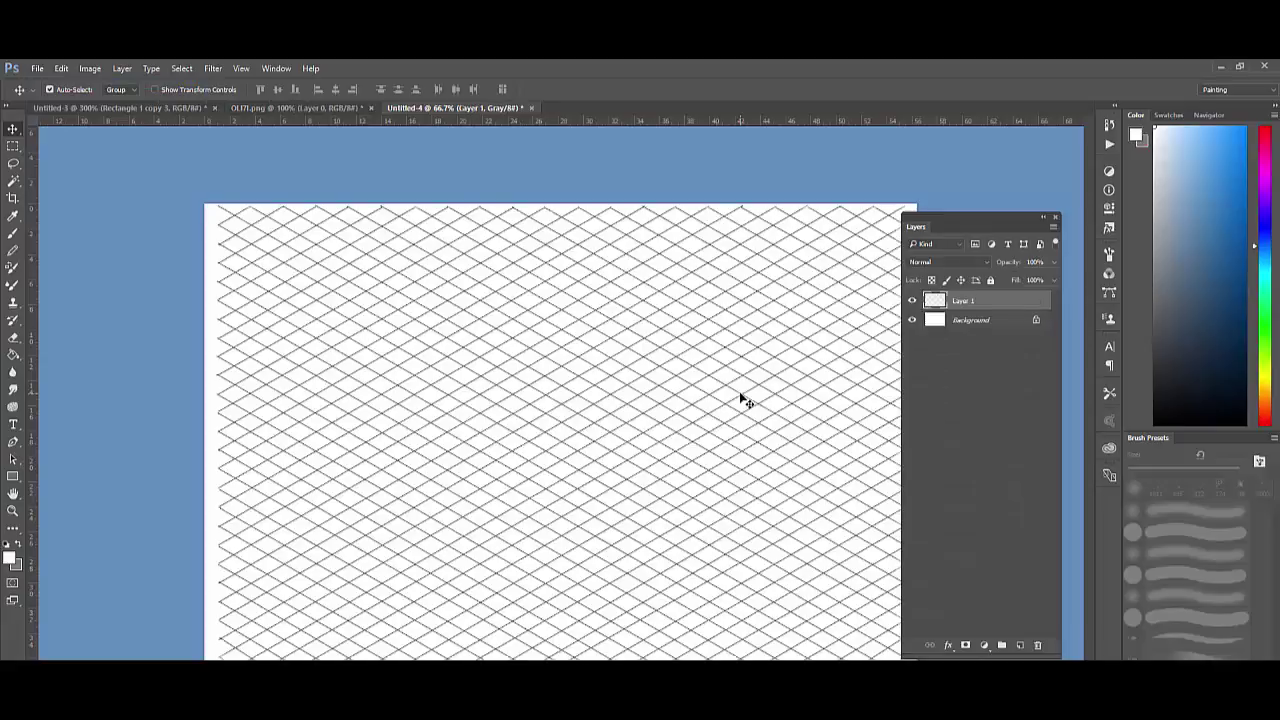
Glance at OLI7I.png, then view Untitled-4 at 200% zoom.
{"action": "key", "text": "ctrl+1"}
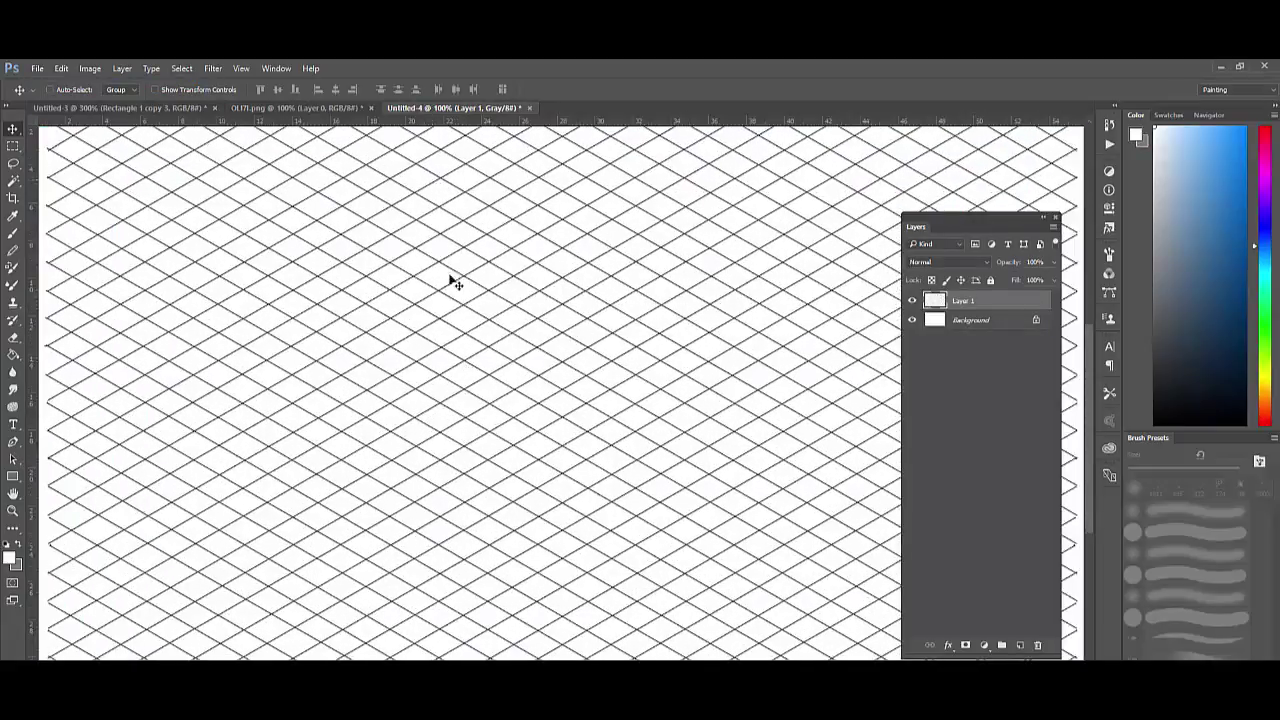
{"action": "left_click", "coordinate": [349, 110]}
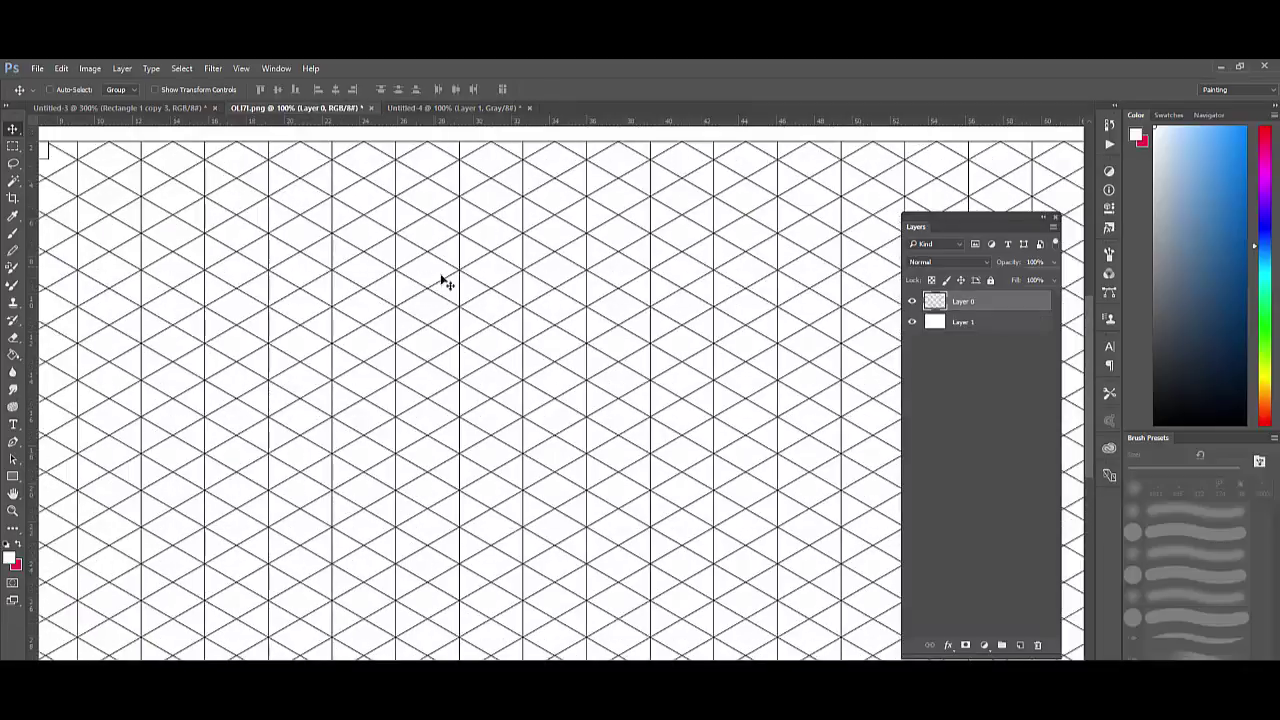
{"action": "scroll", "coordinate": [560, 371], "scroll_direction": "down", "scroll_amount": 2}
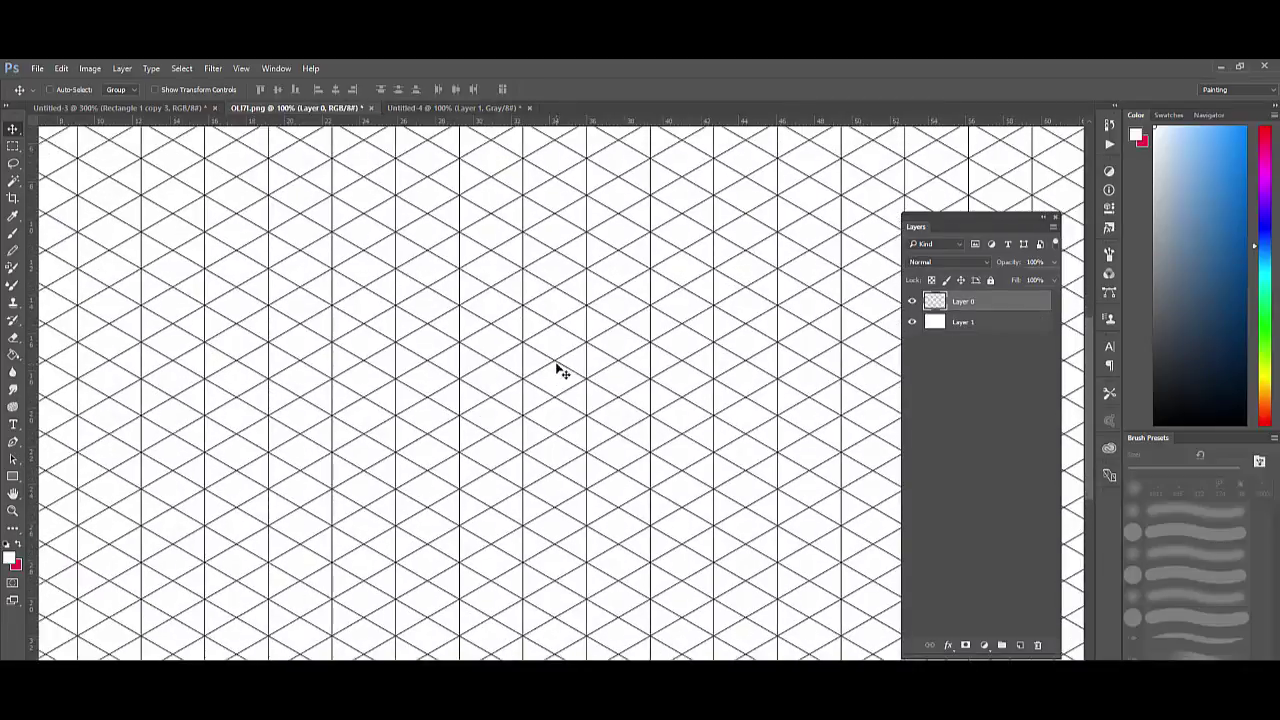
{"action": "left_click", "coordinate": [484, 107]}
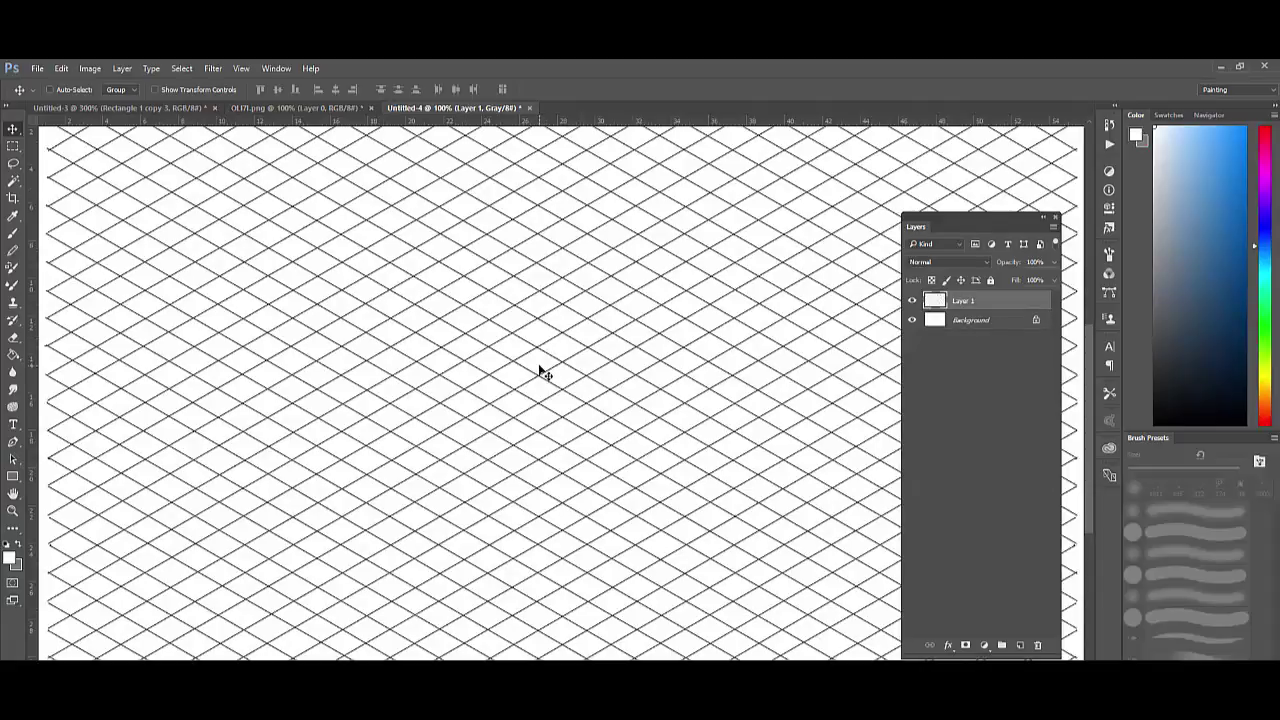
{"action": "key", "text": "ctrl+plus"}
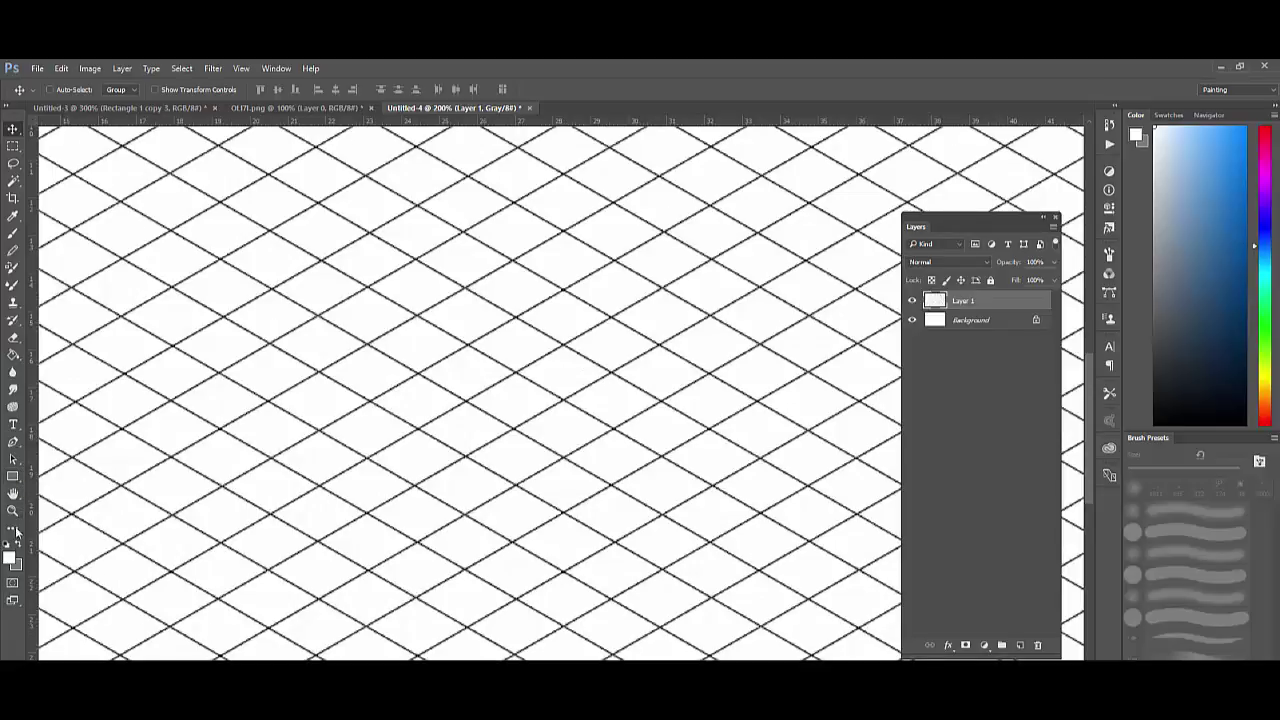
Bring back the Tools panel and draw a 125 × 125 px rectangle shape over the grid.
{"action": "left_click", "coordinate": [274, 68]}
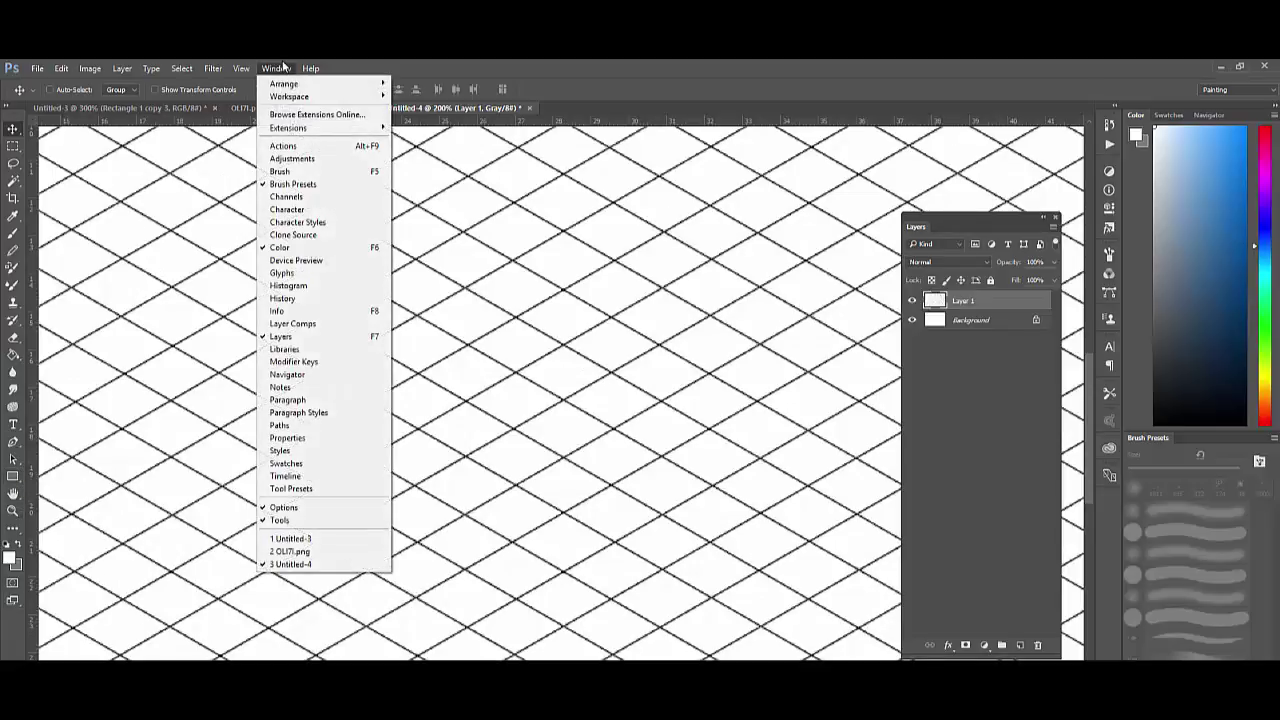
{"action": "left_click", "coordinate": [280, 520]}
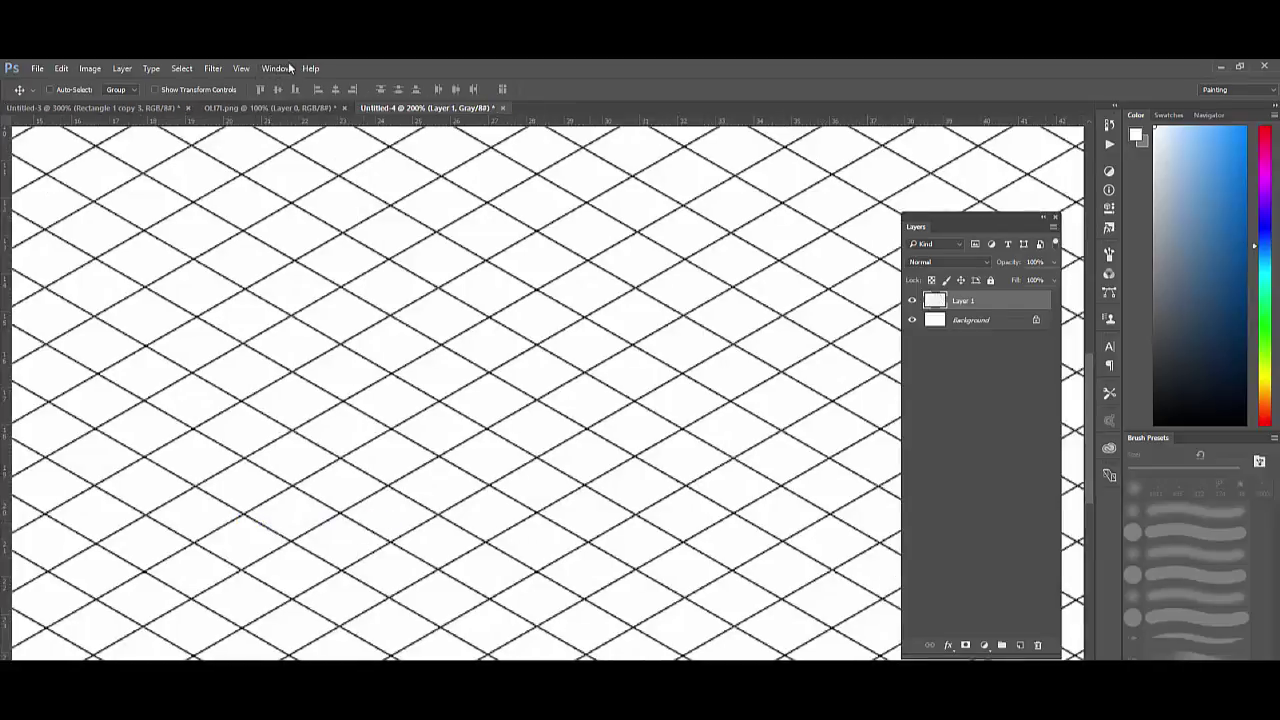
{"action": "left_click", "coordinate": [276, 68]}
{"action": "left_click", "coordinate": [290, 522]}
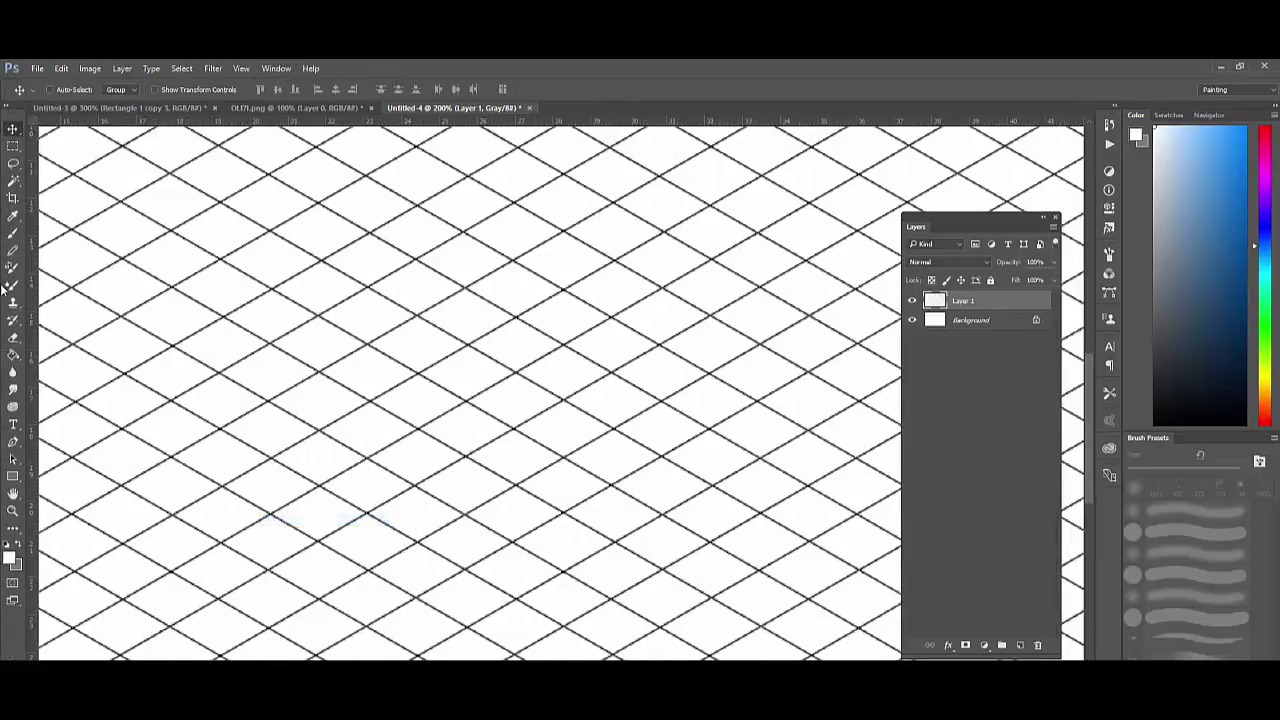
{"action": "left_click", "coordinate": [13, 479]}
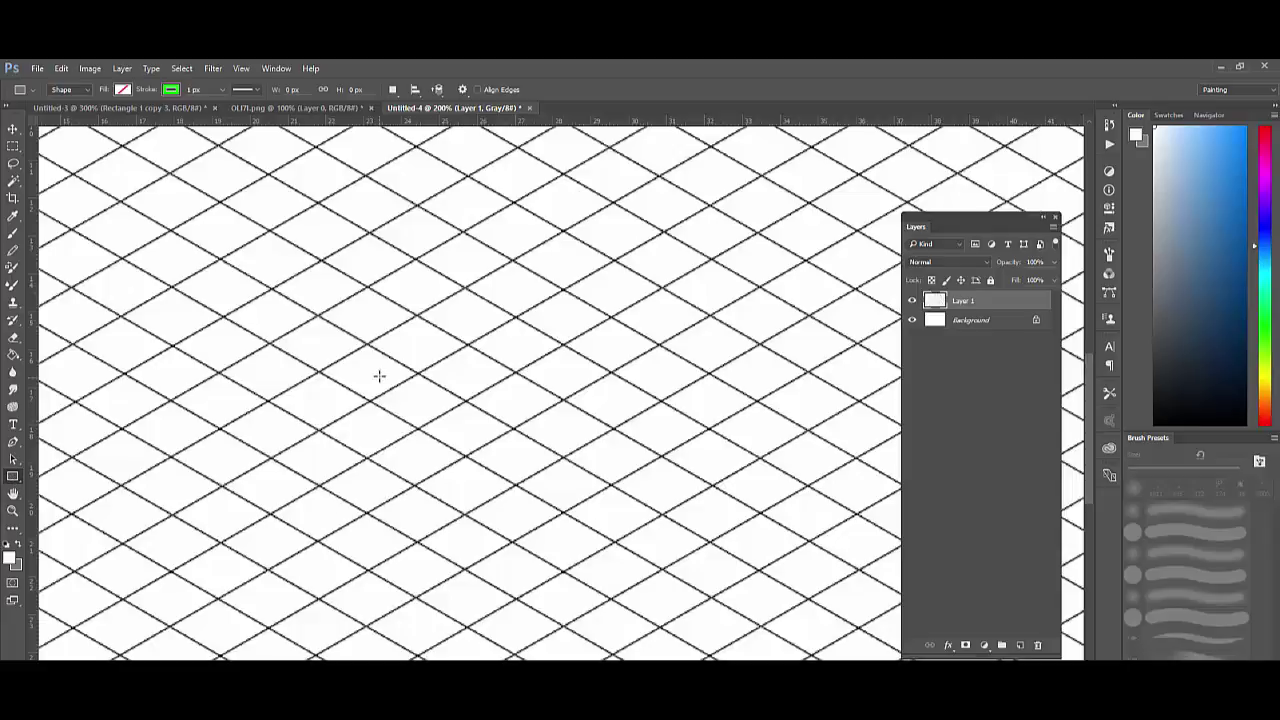
{"action": "left_click_drag", "start_coordinate": [380, 304], "coordinate": [546, 506]}
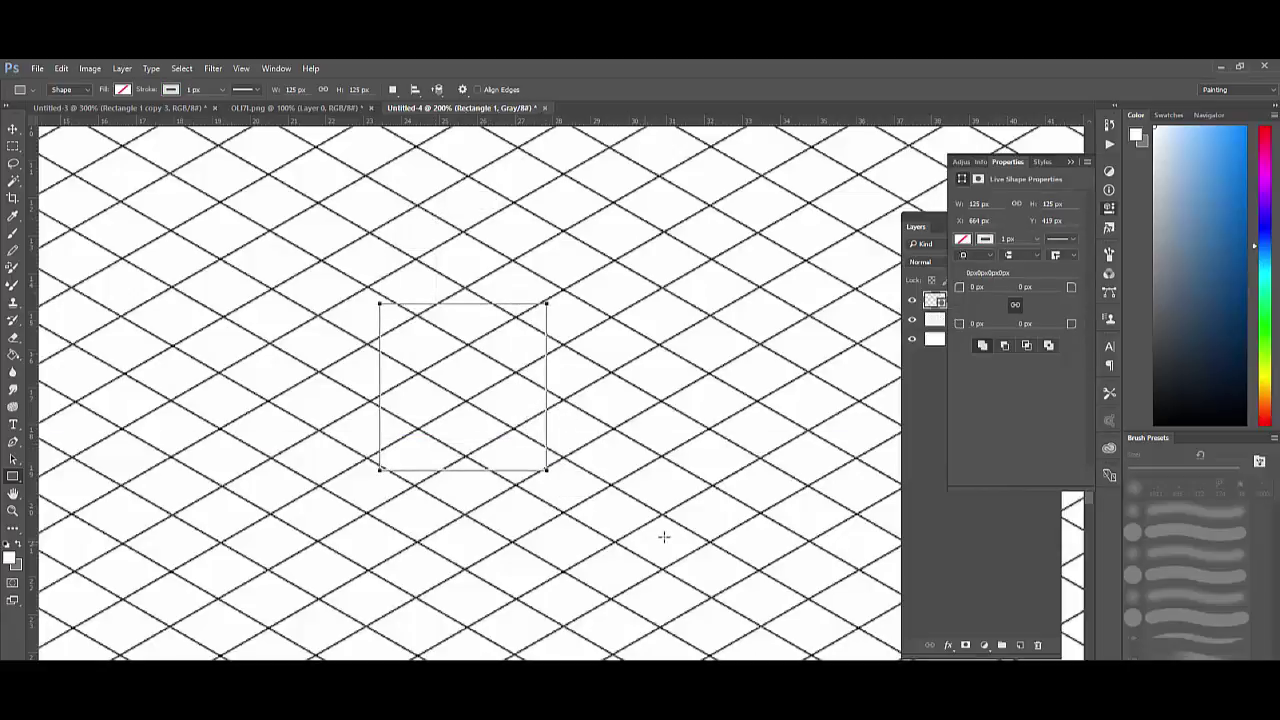
Try several fill swatches for the square, settling on light grey.
{"action": "left_click", "coordinate": [1071, 162]}
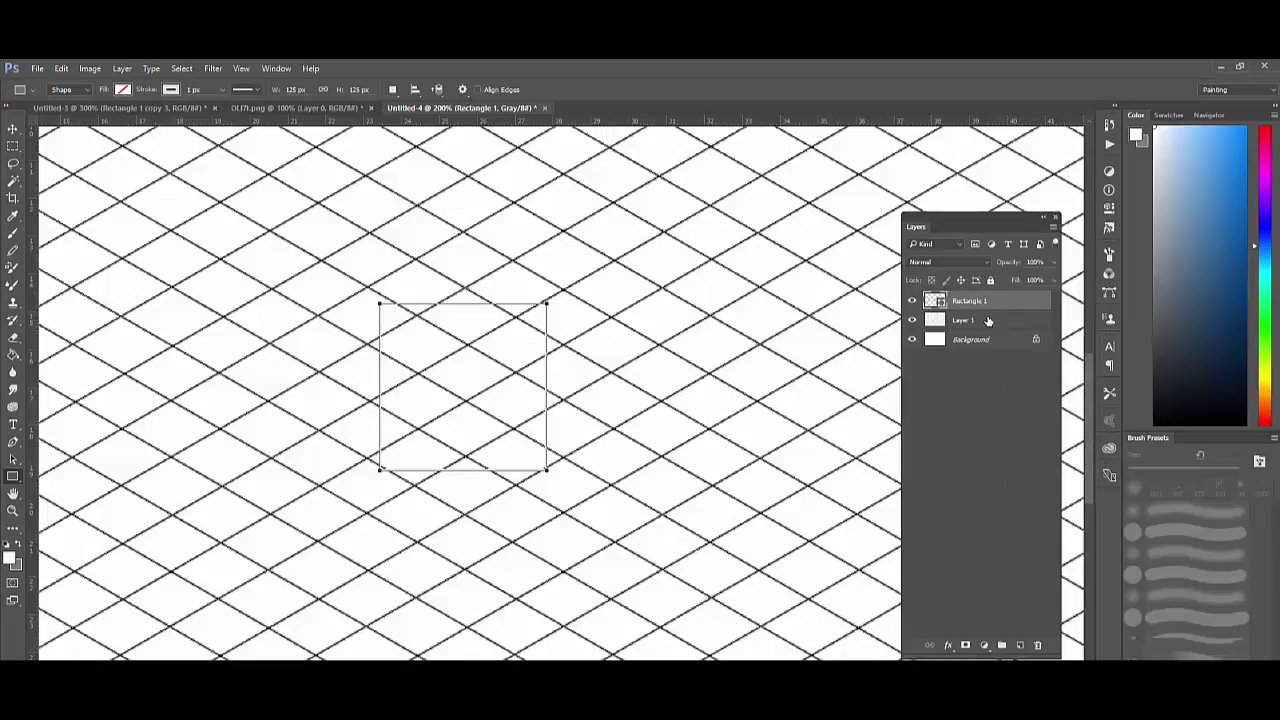
{"action": "left_click", "coordinate": [123, 89]}
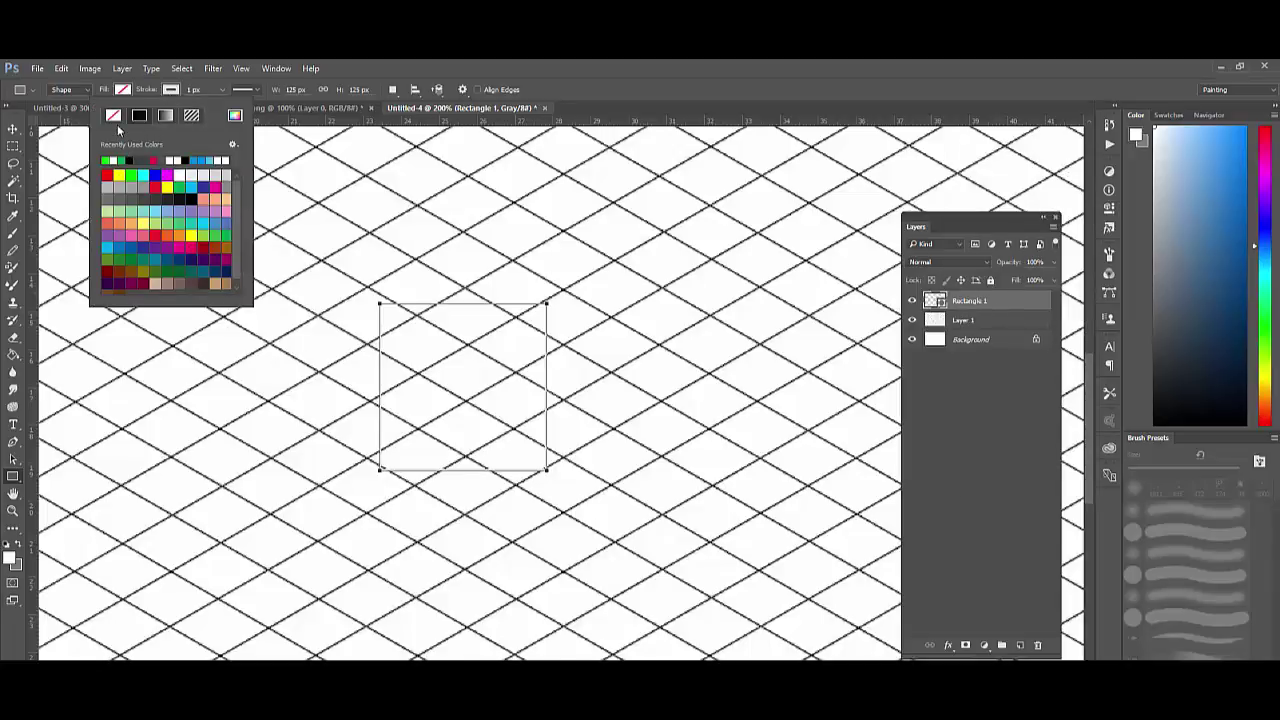
{"action": "left_click", "coordinate": [114, 116]}
{"action": "left_click_drag", "start_coordinate": [138, 102], "coordinate": [90, 102]}
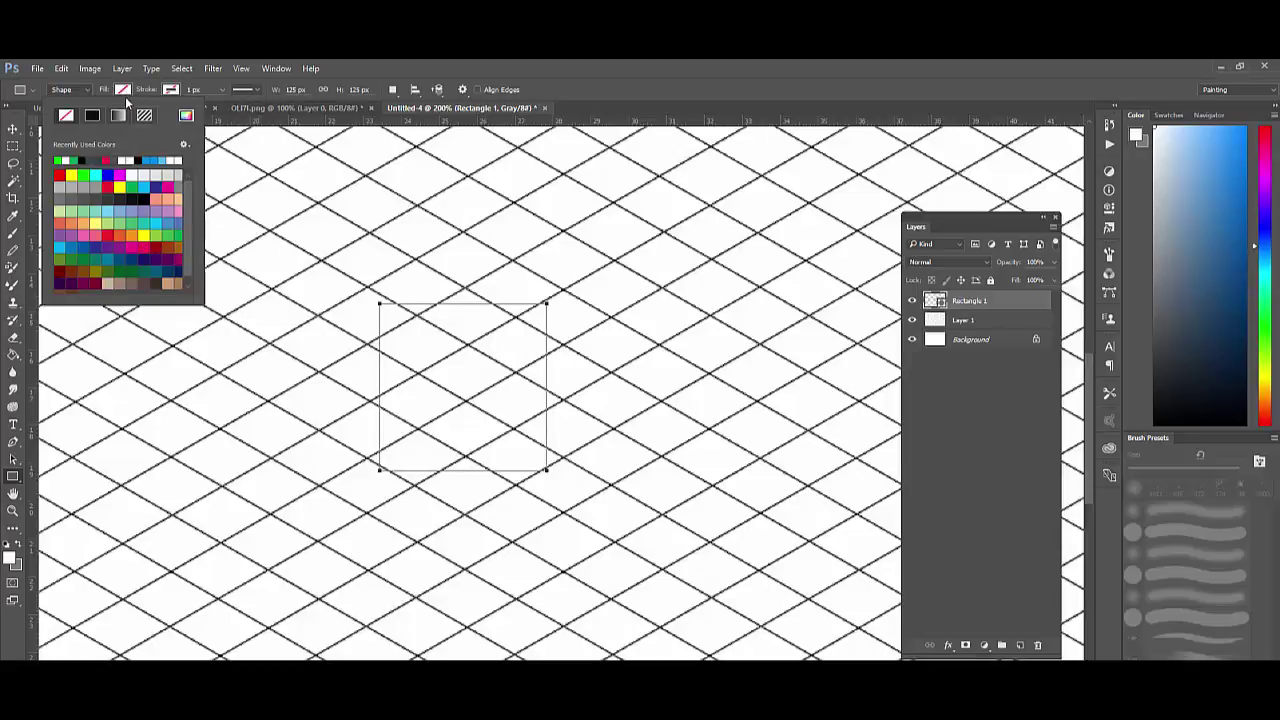
{"action": "left_click", "coordinate": [62, 158]}
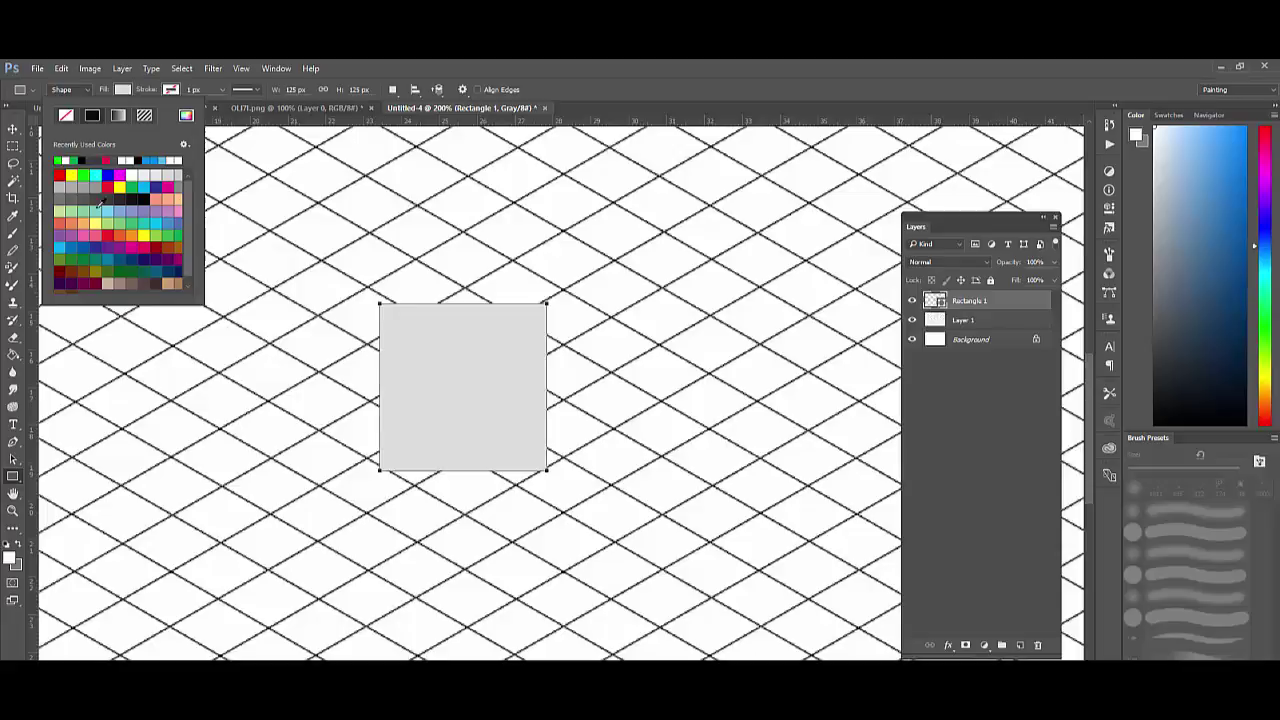
{"action": "left_click", "coordinate": [111, 190]}
{"action": "left_click", "coordinate": [87, 175]}
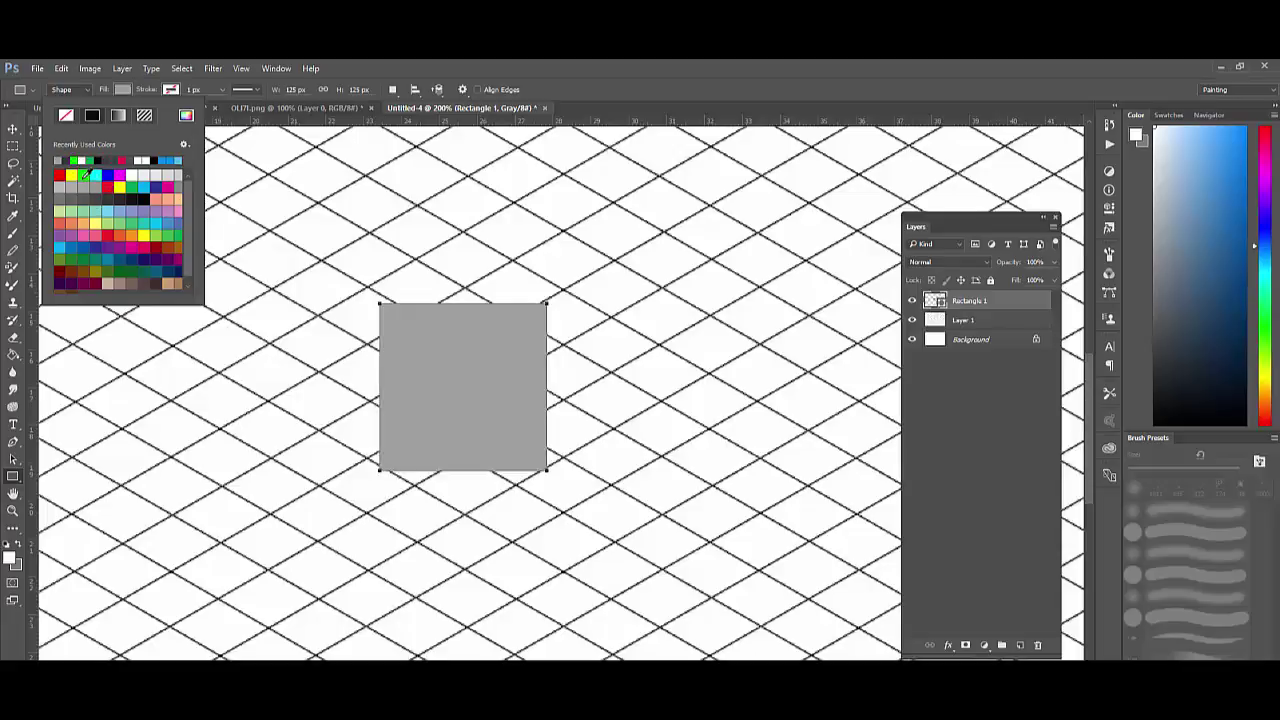
{"action": "left_click", "coordinate": [78, 175]}
Convert the document to RGB Color mode without flattening the layers.
{"action": "key", "text": "v"}
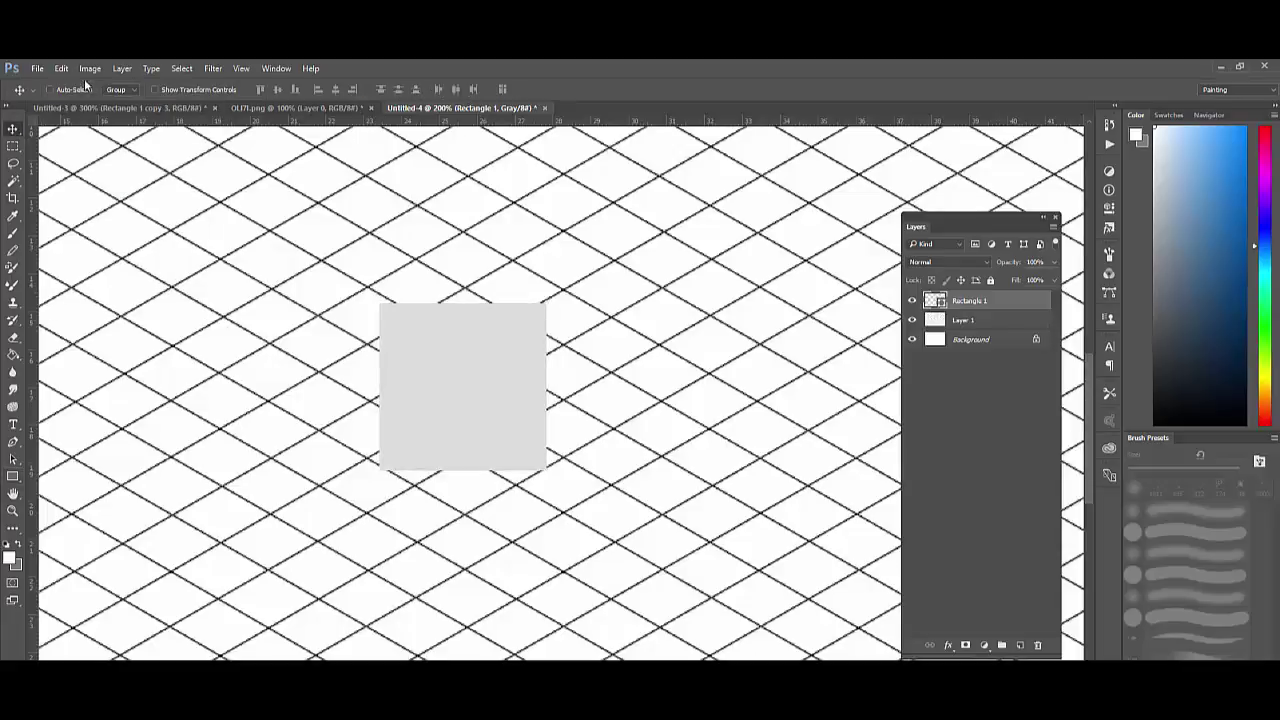
{"action": "left_click", "coordinate": [90, 68]}
{"action": "mouse_move", "coordinate": [112, 86]}
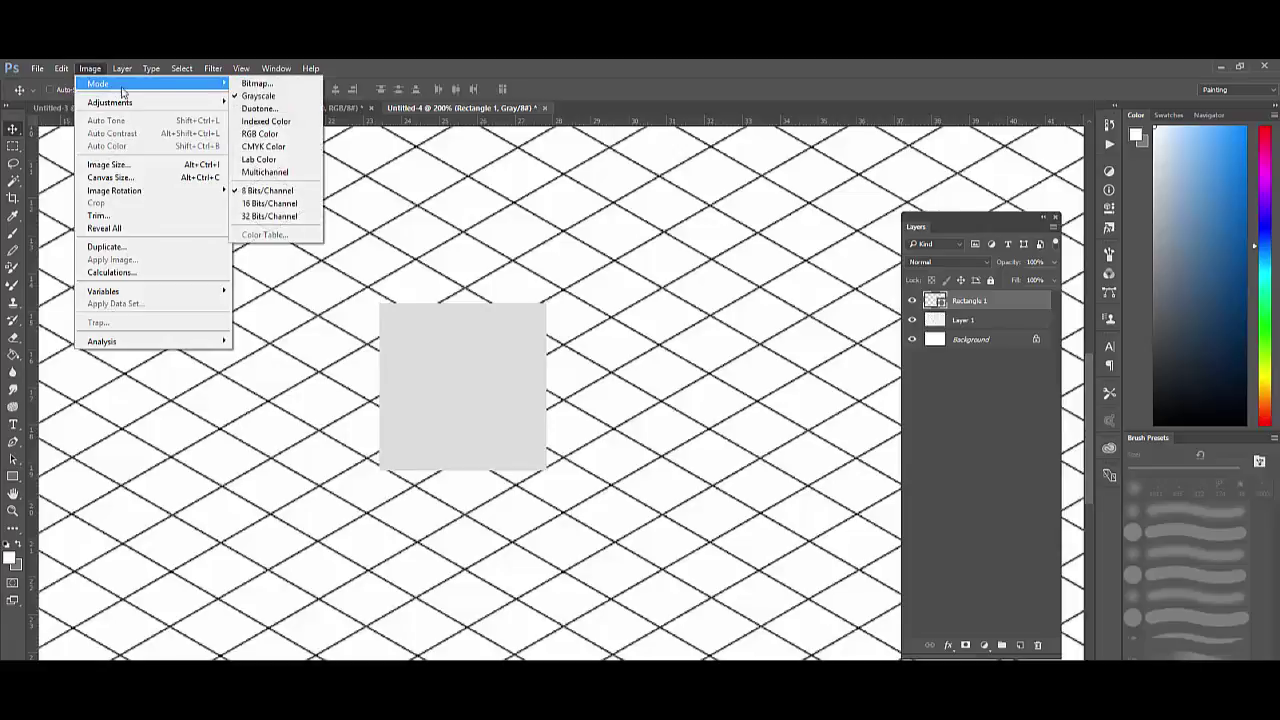
{"action": "left_click", "coordinate": [296, 137]}
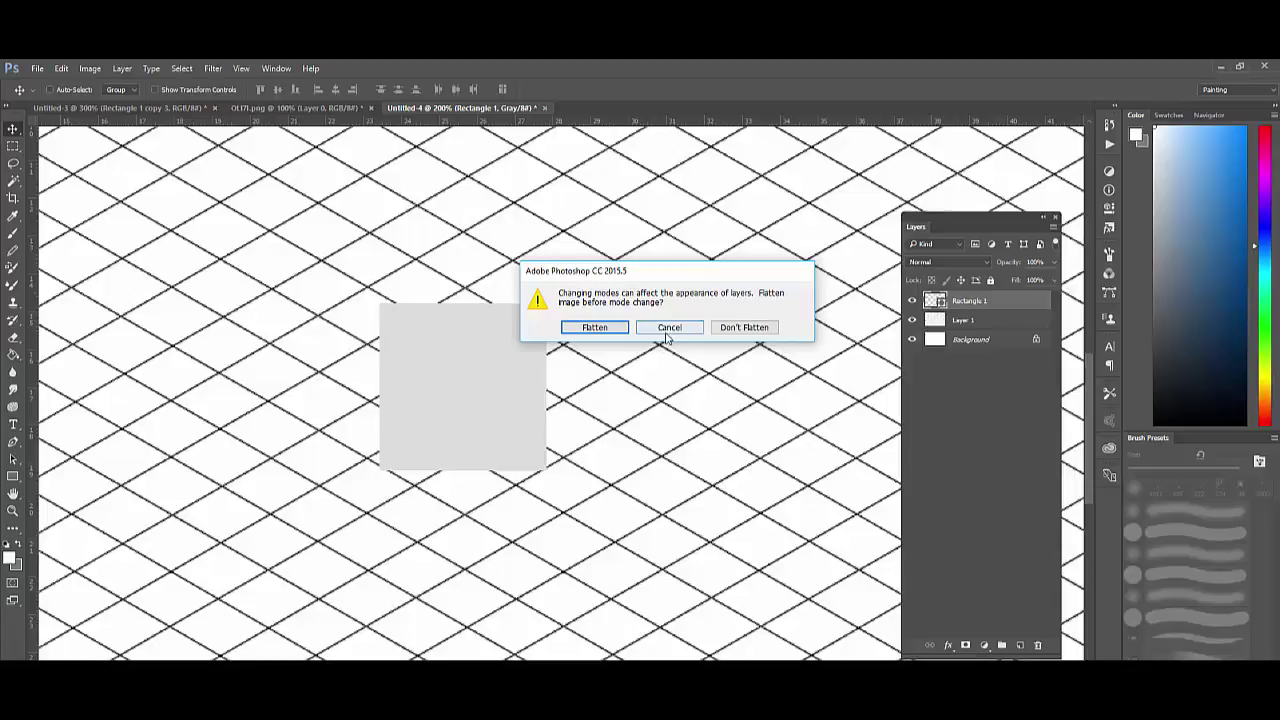
{"action": "left_click", "coordinate": [738, 329]}
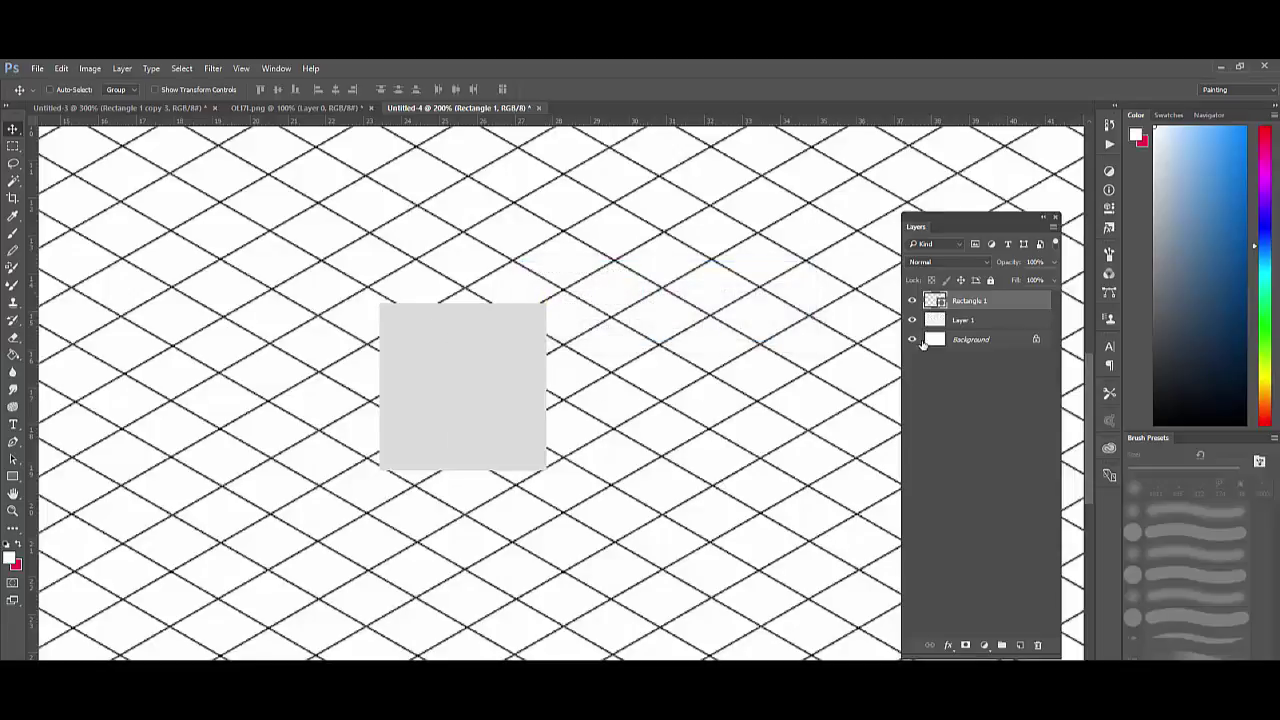
Change the square's solid fill colour to bright green.
{"action": "double_click", "coordinate": [934, 300]}
{"action": "left_click", "coordinate": [551, 574]}
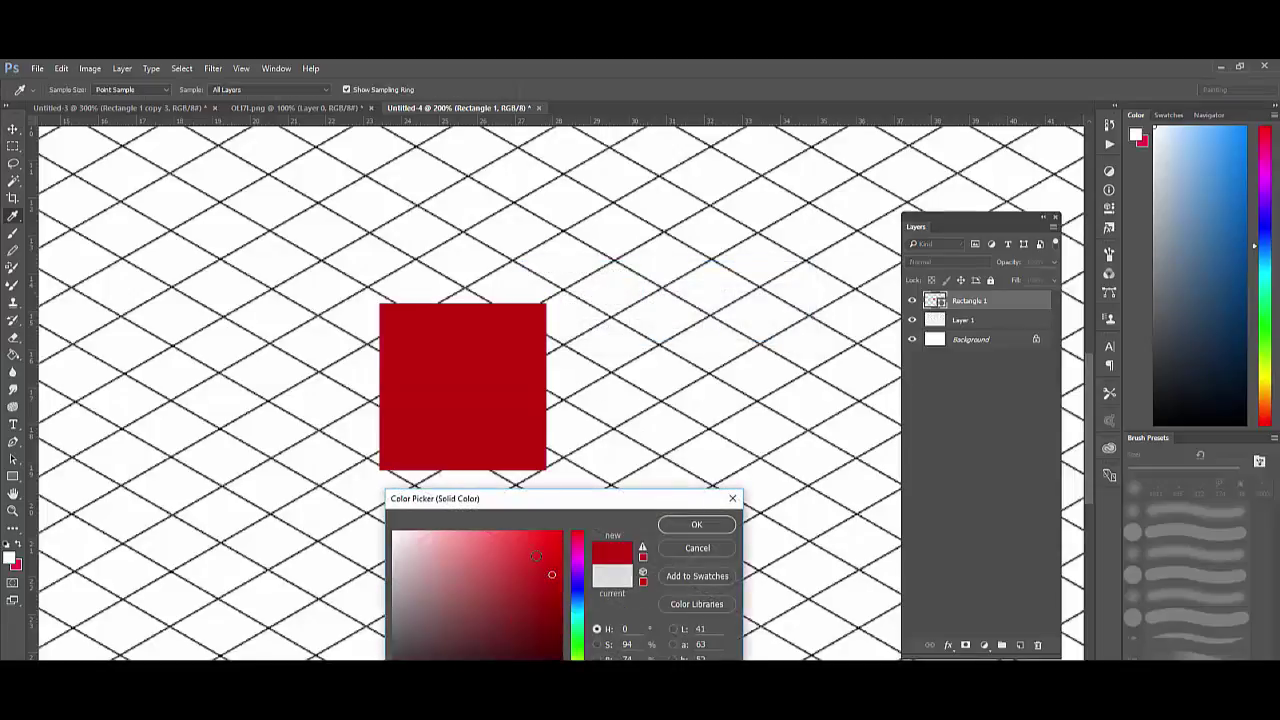
{"action": "mouse_move", "coordinate": [536, 556]}
{"action": "left_mouse_down"}
{"action": "mouse_move", "coordinate": [442, 558]}
{"action": "mouse_move", "coordinate": [508, 536]}
{"action": "left_mouse_up"}
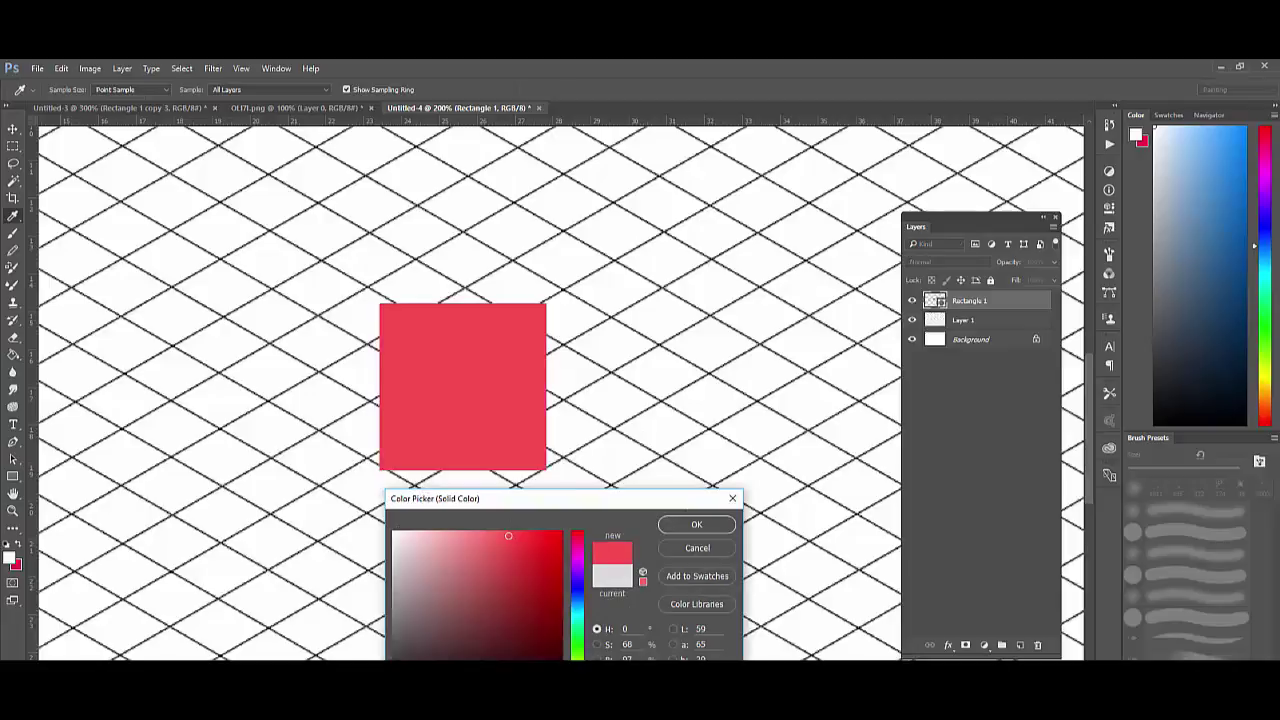
{"action": "left_click", "coordinate": [577, 653]}
Confirm the green fill, then rotate the square -45° with Free Transform into a diamond.
{"action": "left_click", "coordinate": [697, 524]}
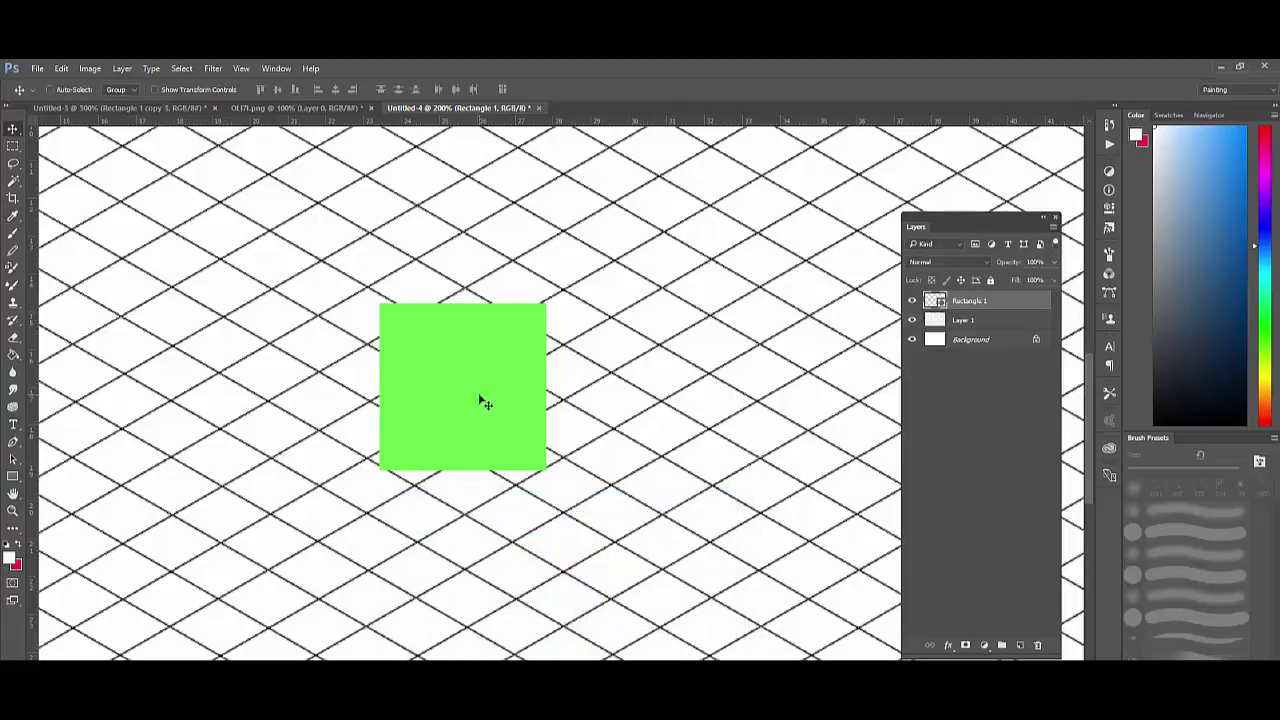
{"action": "left_click_drag", "start_coordinate": [480, 400], "coordinate": [533, 366]}
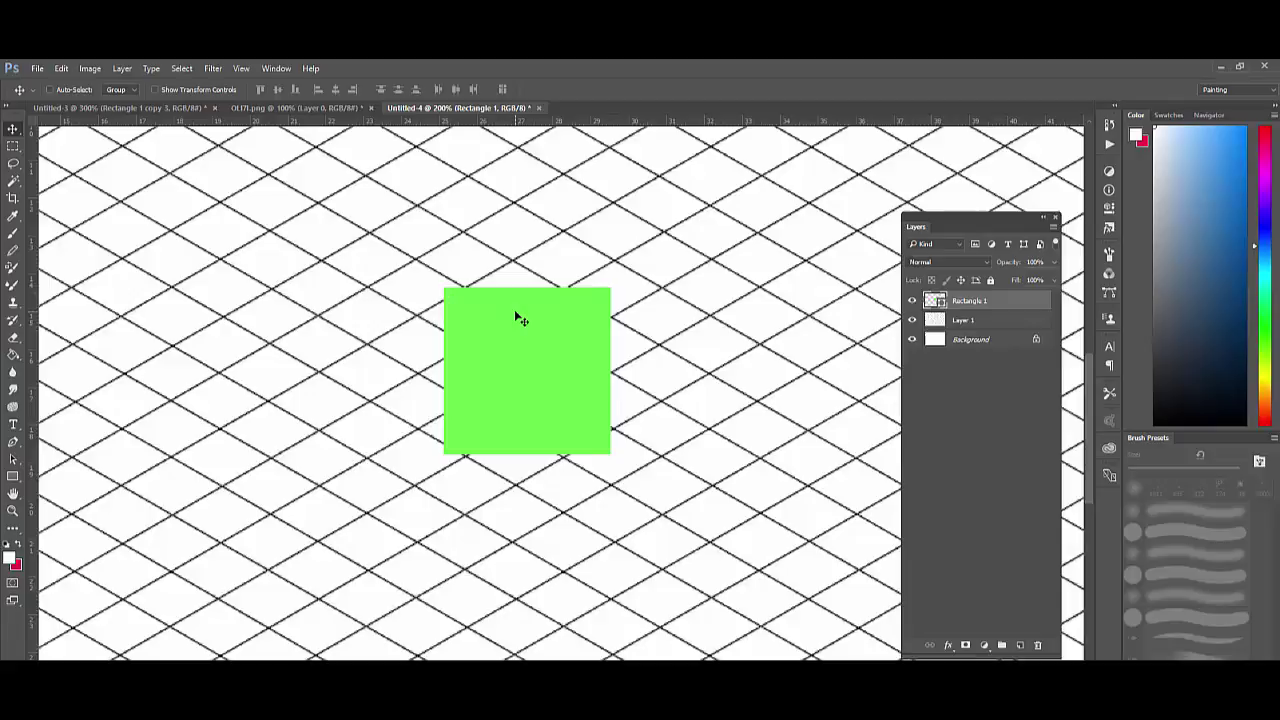
{"action": "key", "text": "ctrl+t"}
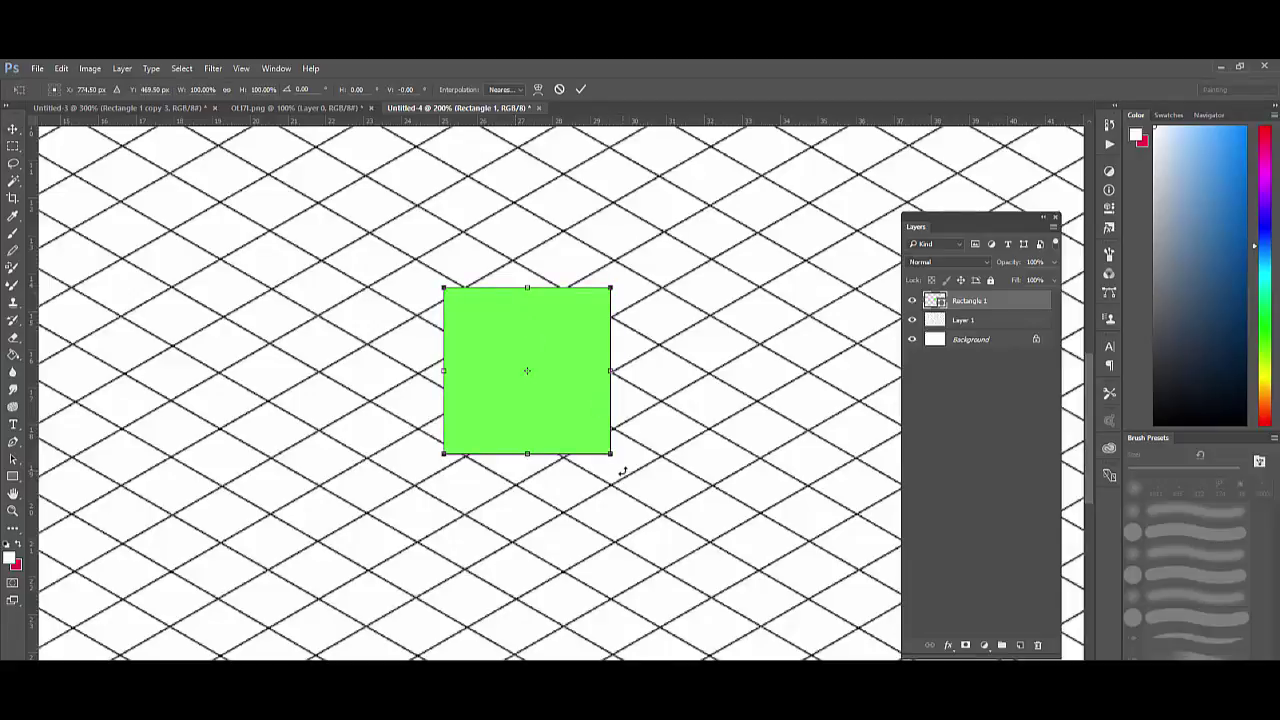
{"action": "left_click_drag", "start_coordinate": [624, 465], "coordinate": [623, 358]}
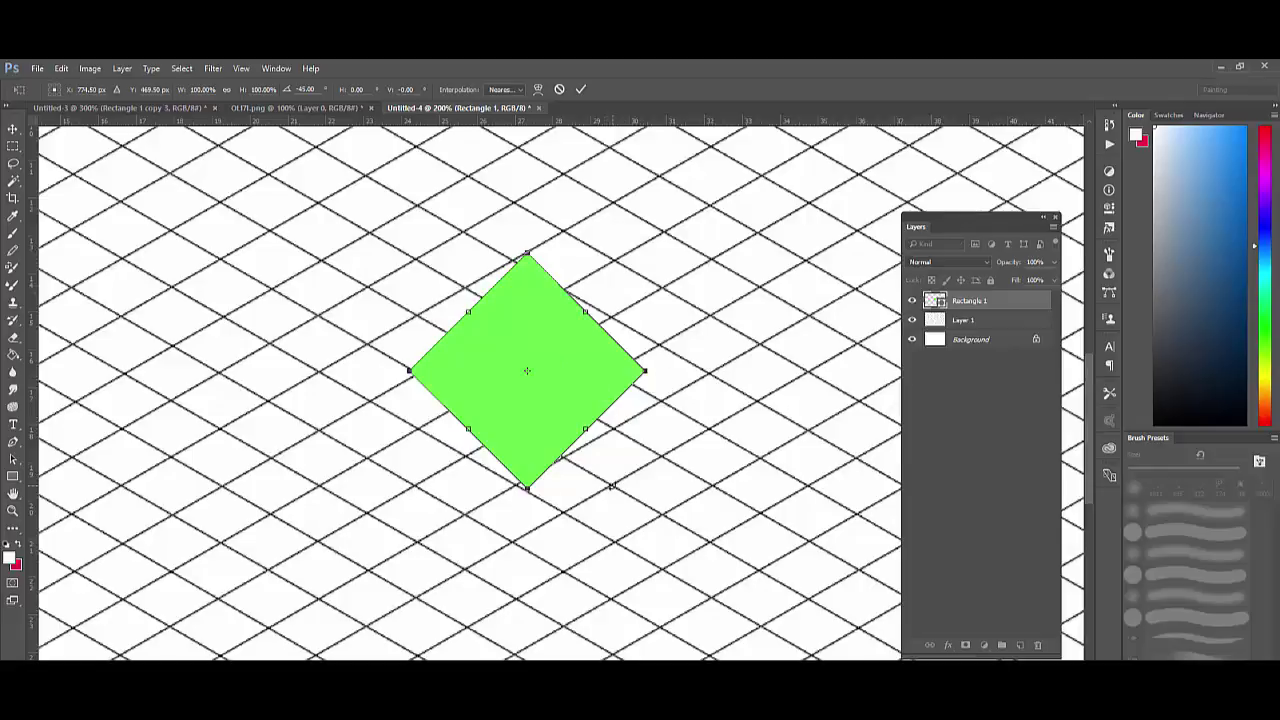
{"action": "left_click_drag", "start_coordinate": [297, 89], "coordinate": [317, 89]}
{"action": "key", "text": "Return"}
{"action": "key", "text": "Return"}
{"action": "mouse_move", "coordinate": [563, 365]}
{"action": "left_mouse_down"}
{"action": "mouse_move", "coordinate": [407, 346]}
{"action": "mouse_move", "coordinate": [597, 403]}
{"action": "mouse_move", "coordinate": [560, 355]}
{"action": "mouse_move", "coordinate": [550, 371]}
{"action": "left_mouse_up"}
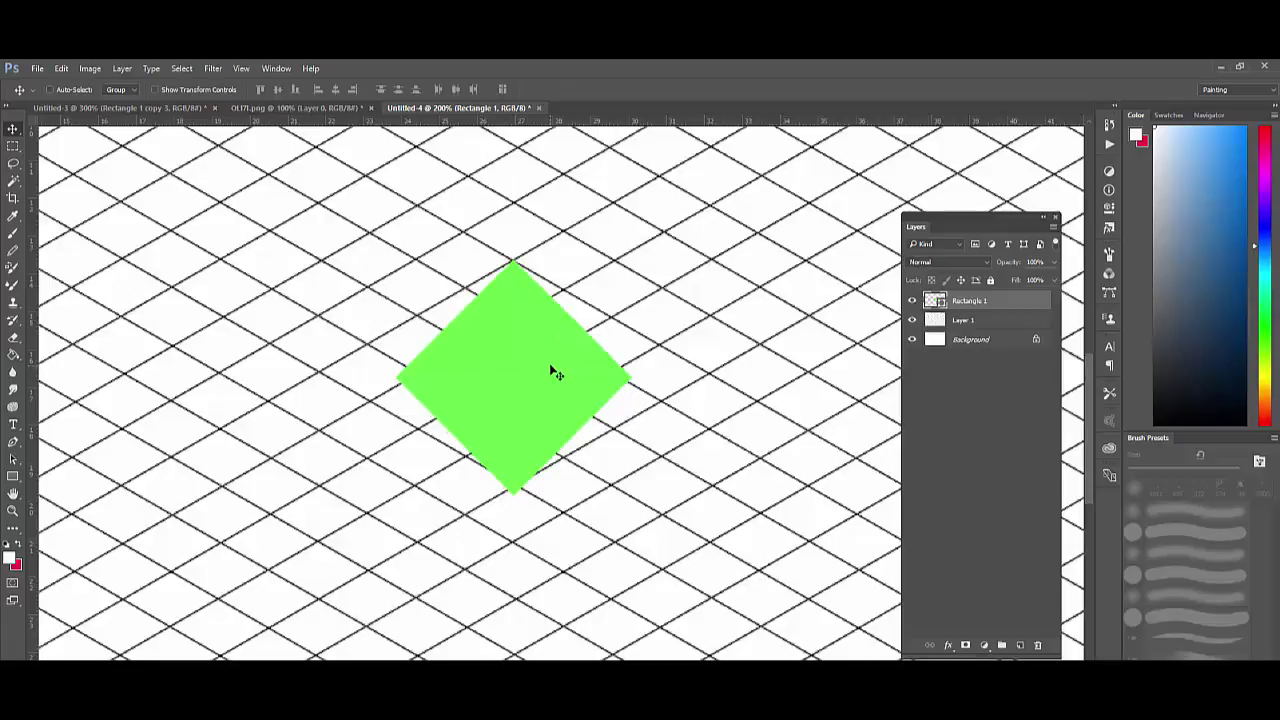
{"action": "key", "text": "ctrl+t"}
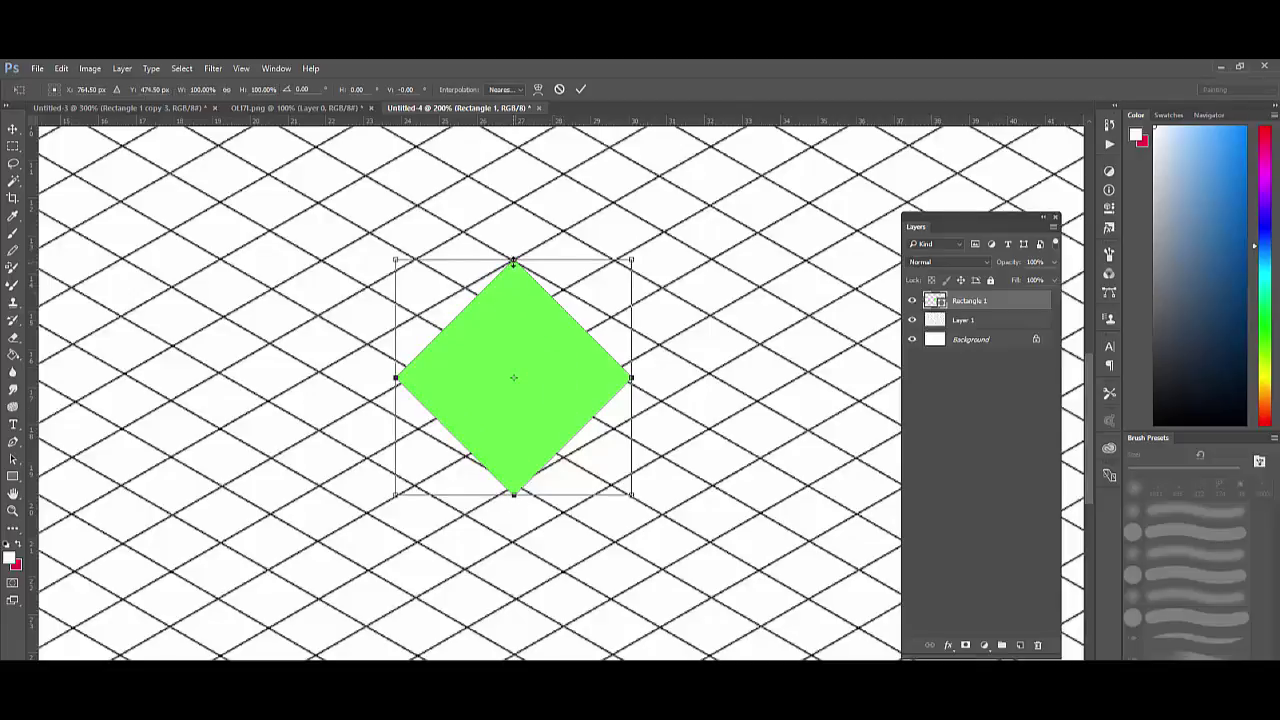
{"action": "left_click_drag", "start_coordinate": [513, 262], "coordinate": [512, 360]}
{"action": "left_click_drag", "start_coordinate": [531, 414], "coordinate": [529, 297]}
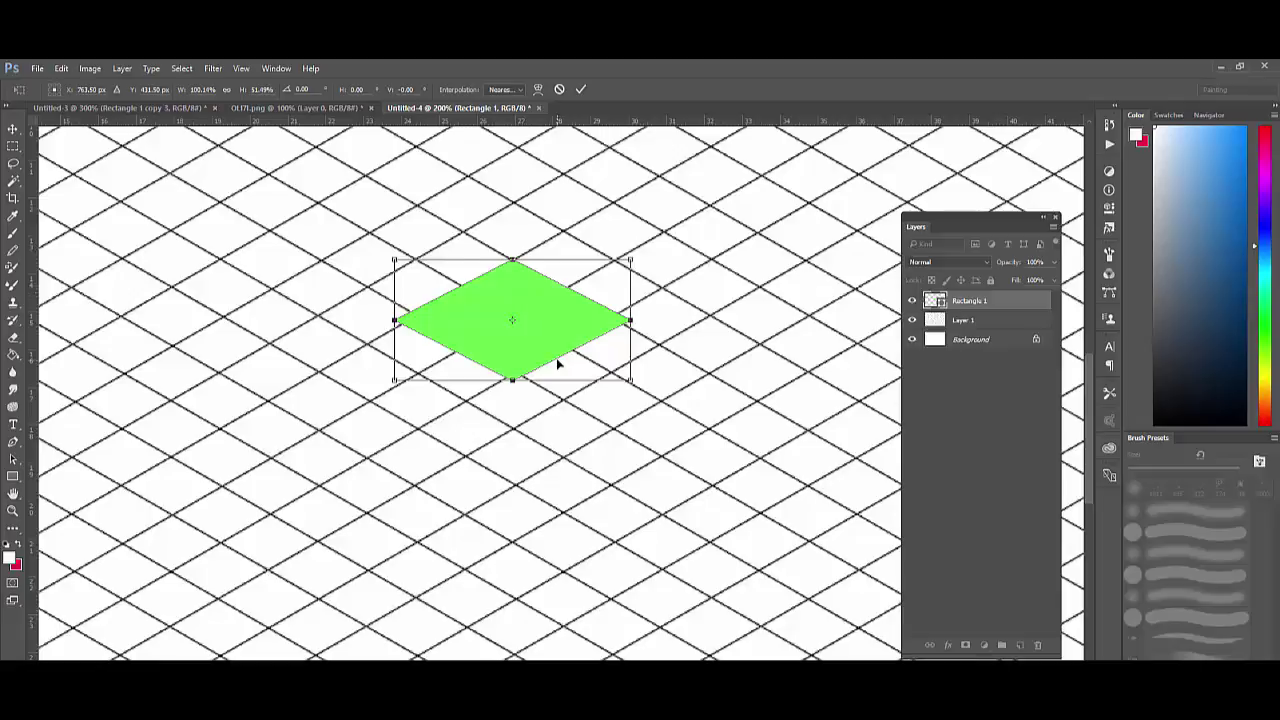
{"action": "key", "text": "Return"}
{"action": "key", "text": "ctrl+z"}
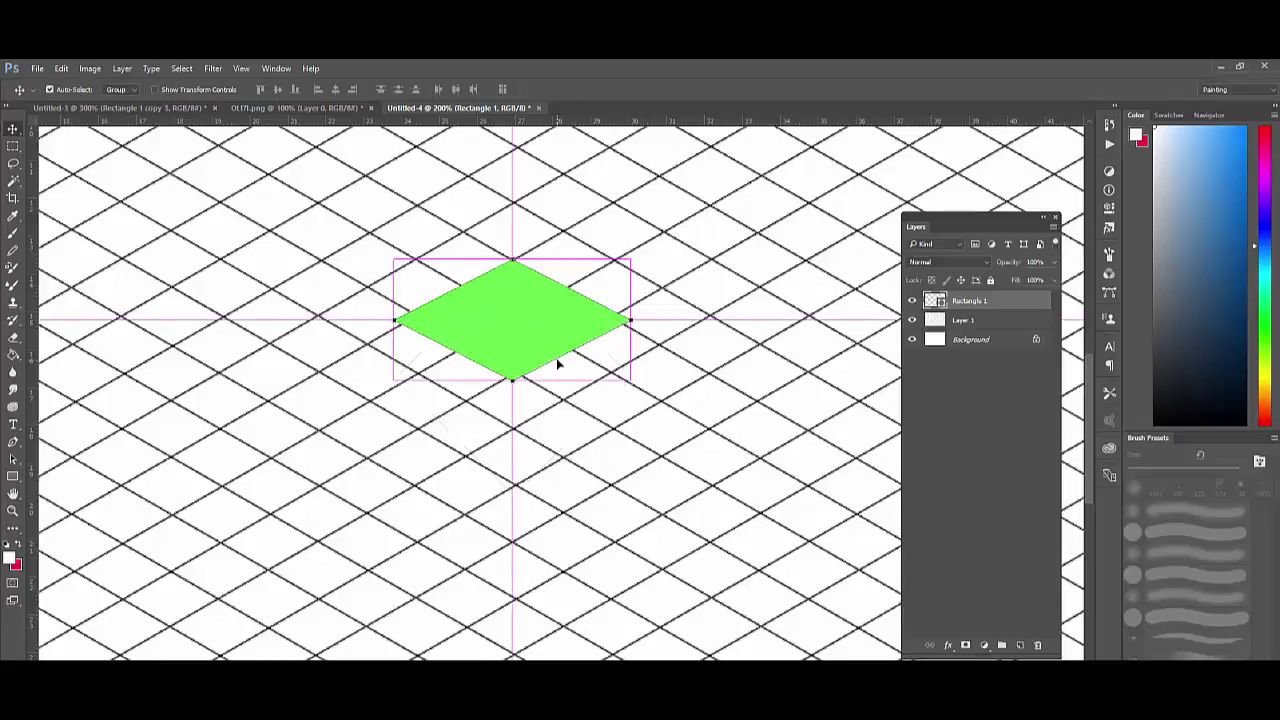
Set the diamond layer's opacity to 0%.
{"action": "left_click", "coordinate": [1054, 262]}
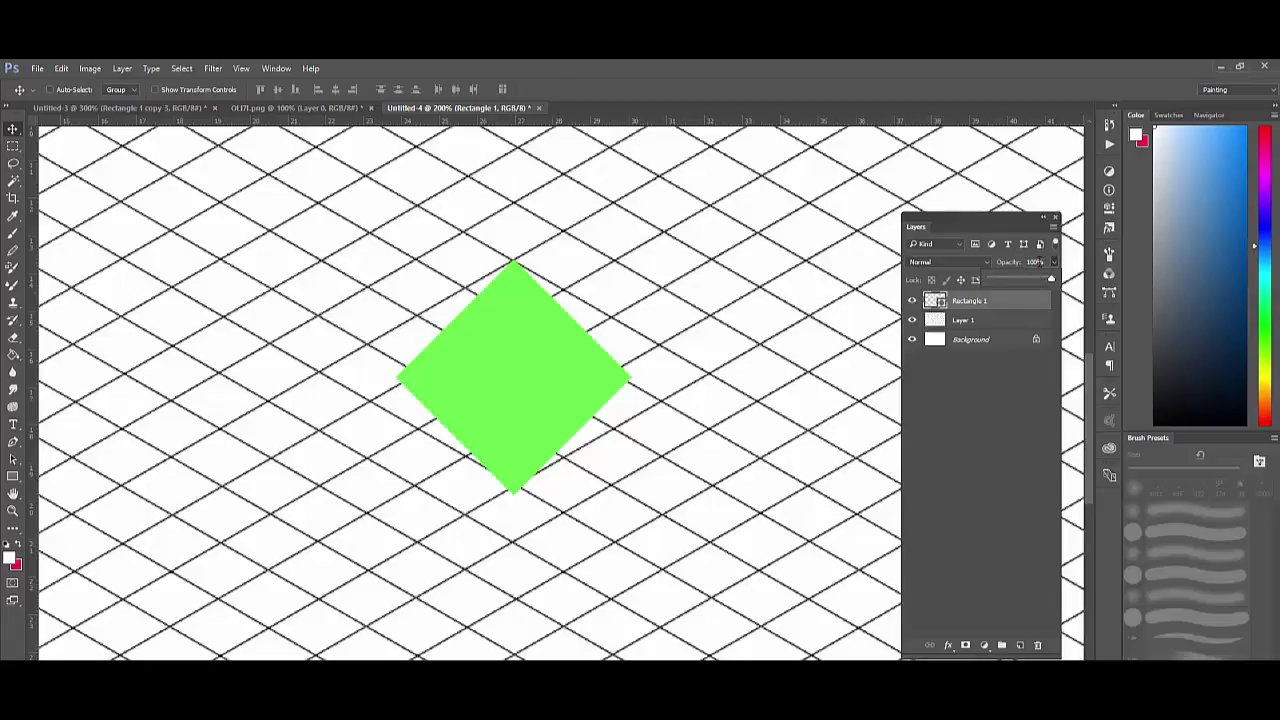
{"action": "left_click", "coordinate": [1034, 262]}
{"action": "type", "text": "0"}
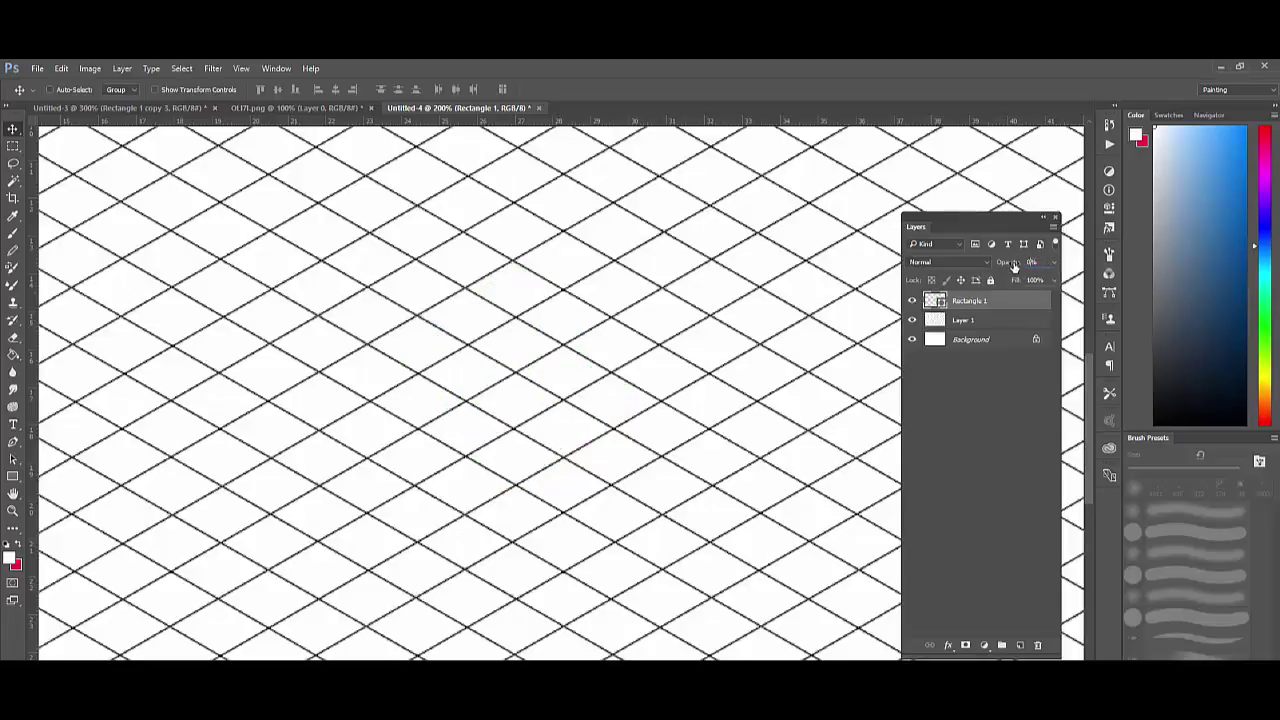
Squash the diamond's path outline to grid-cell height and narrow it from both sides.
{"action": "left_click", "coordinate": [13, 444]}
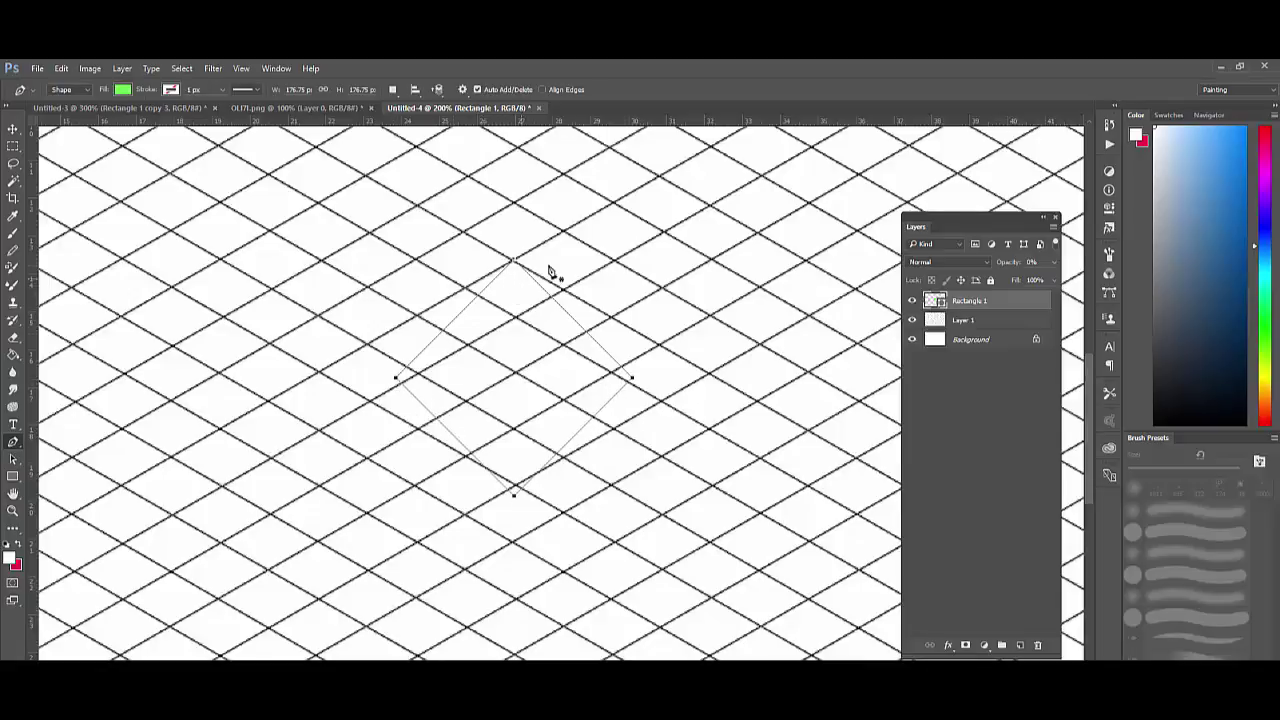
{"action": "key", "text": "ctrl+plus"}
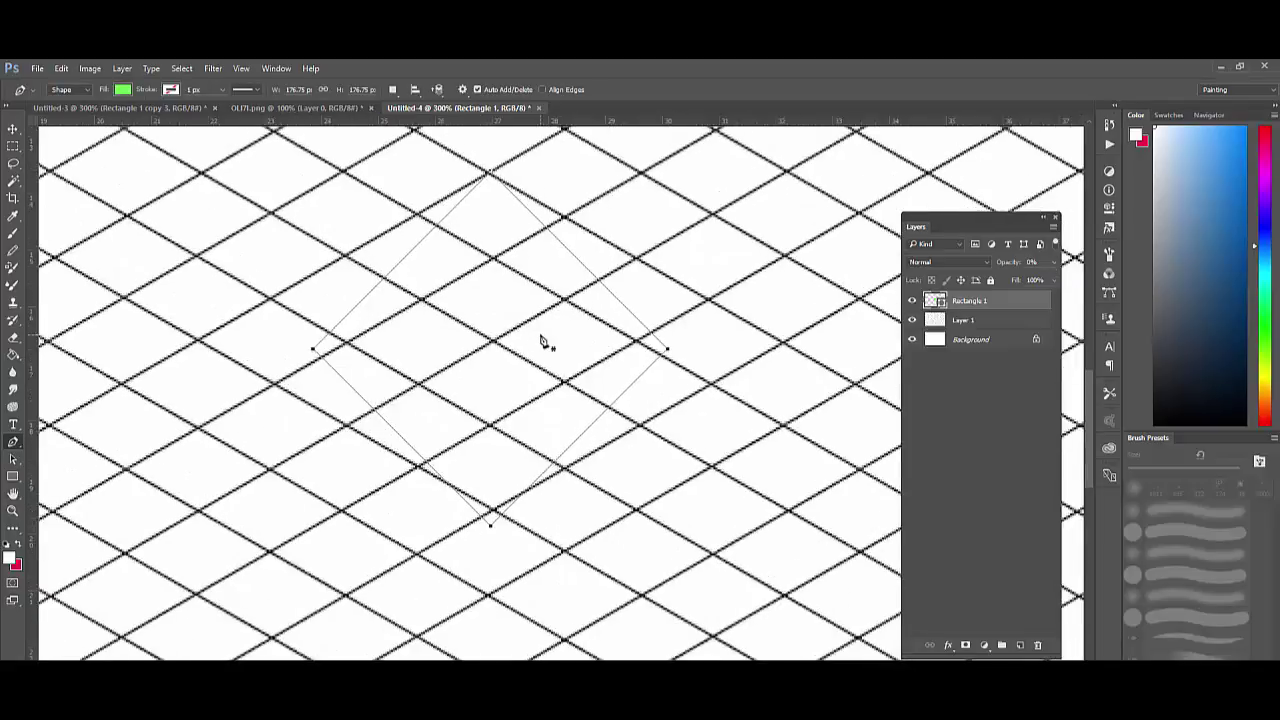
{"action": "scroll", "coordinate": [600, 505], "scroll_direction": "up", "scroll_amount": 3}
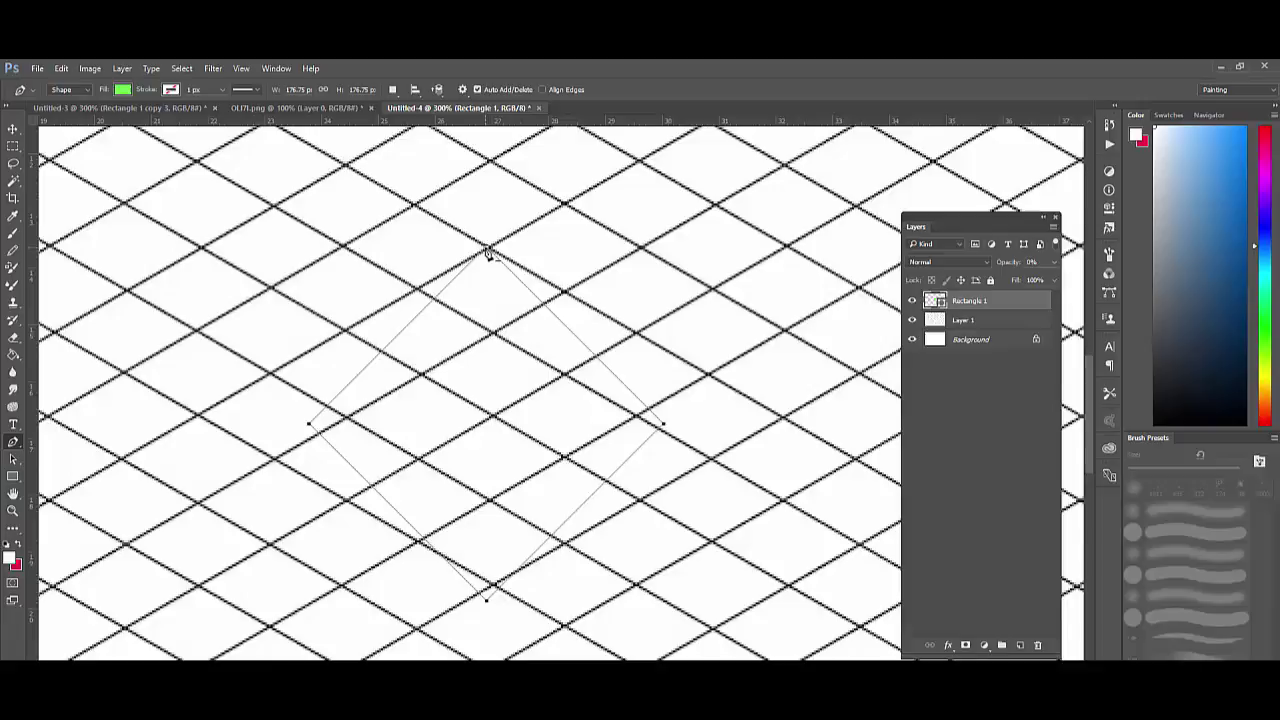
{"action": "key", "text": "ctrl+t"}
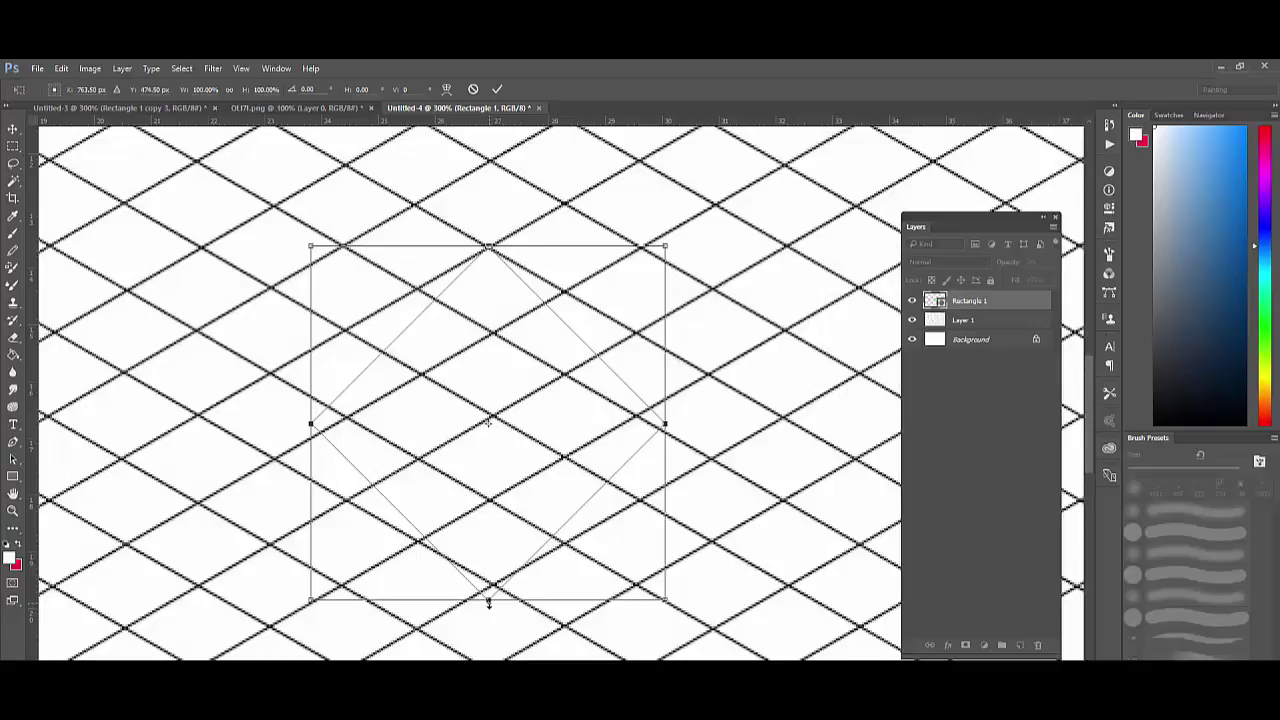
{"action": "left_click_drag", "start_coordinate": [489, 602], "coordinate": [484, 418]}
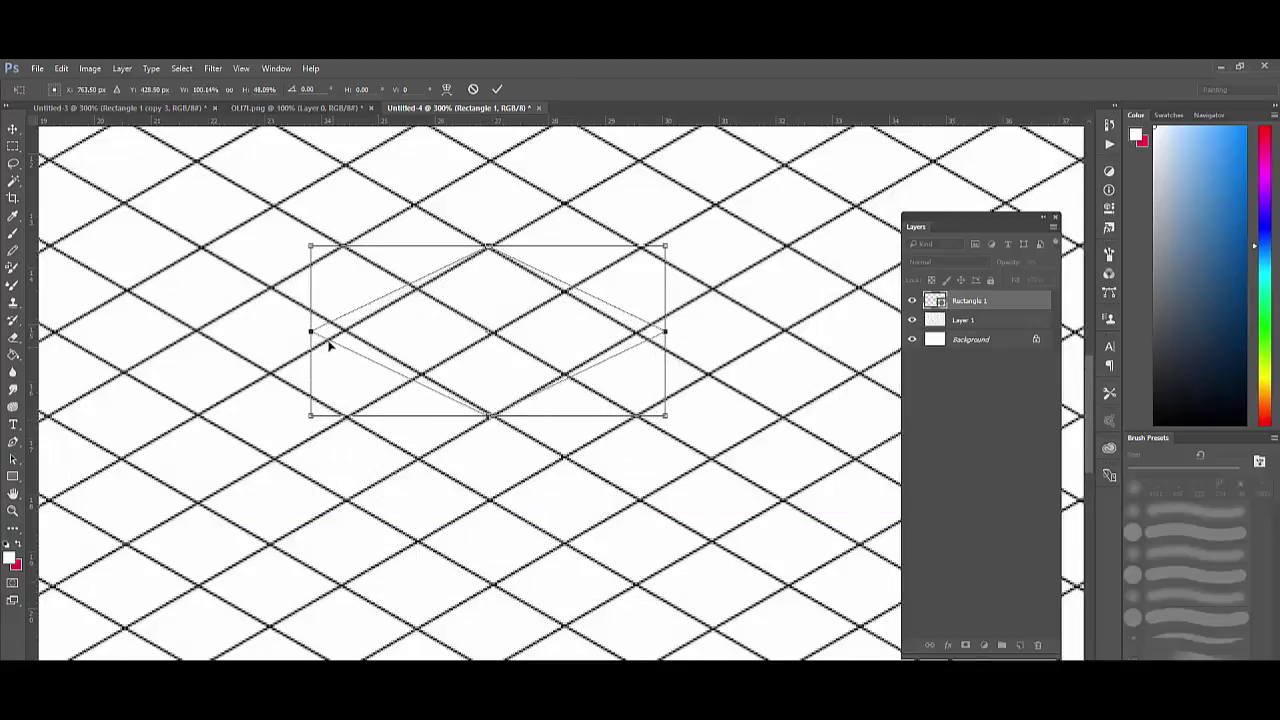
{"action": "left_click_drag", "start_coordinate": [313, 331], "coordinate": [344, 331]}
{"action": "left_click_drag", "start_coordinate": [667, 333], "coordinate": [638, 333]}
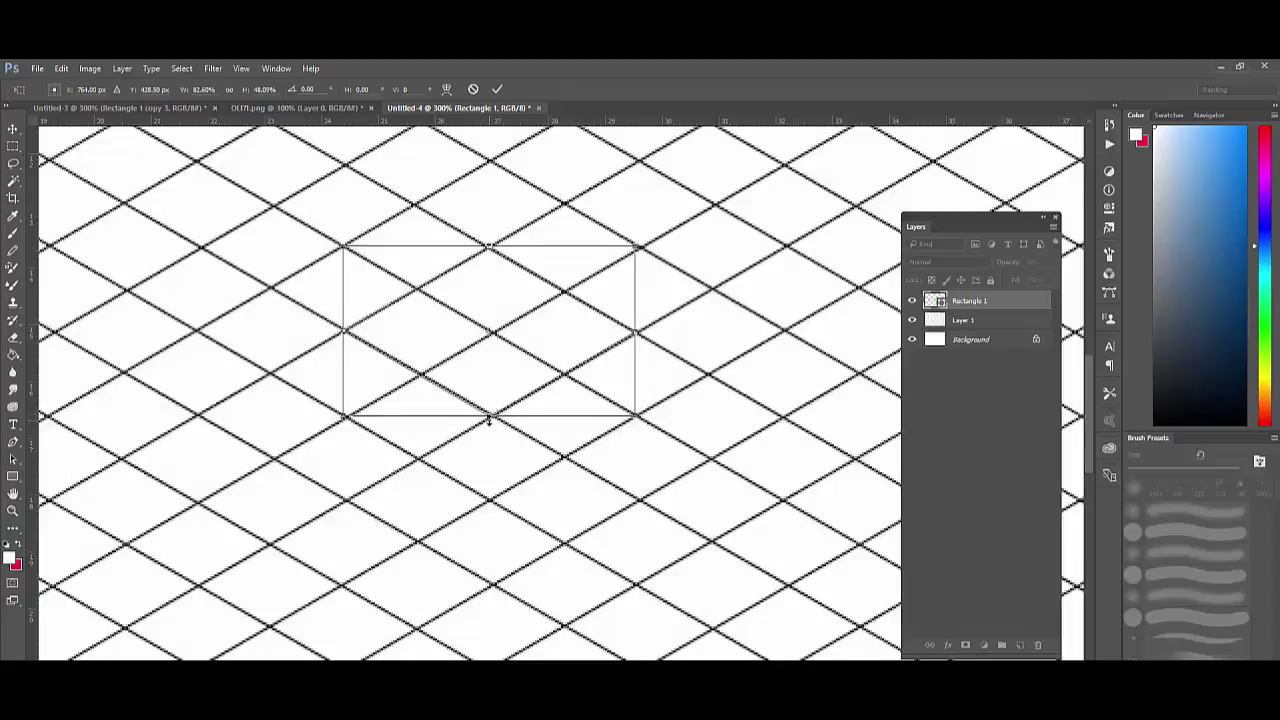
Fine-tune the outline's edges and position into a 145 × 85 px rhombus and apply.
{"action": "left_click_drag", "start_coordinate": [490, 418], "coordinate": [493, 420]}
{"action": "key", "text": "Right"}
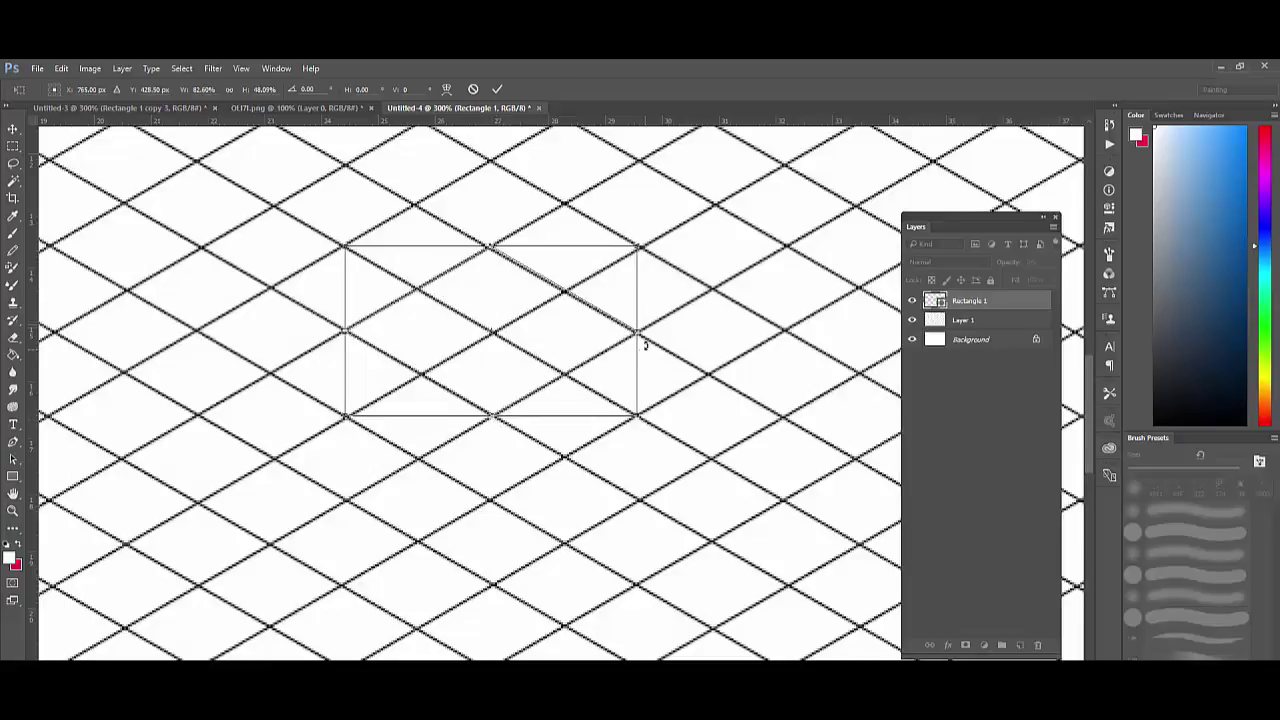
{"action": "left_click_drag", "start_coordinate": [639, 334], "coordinate": [636, 334]}
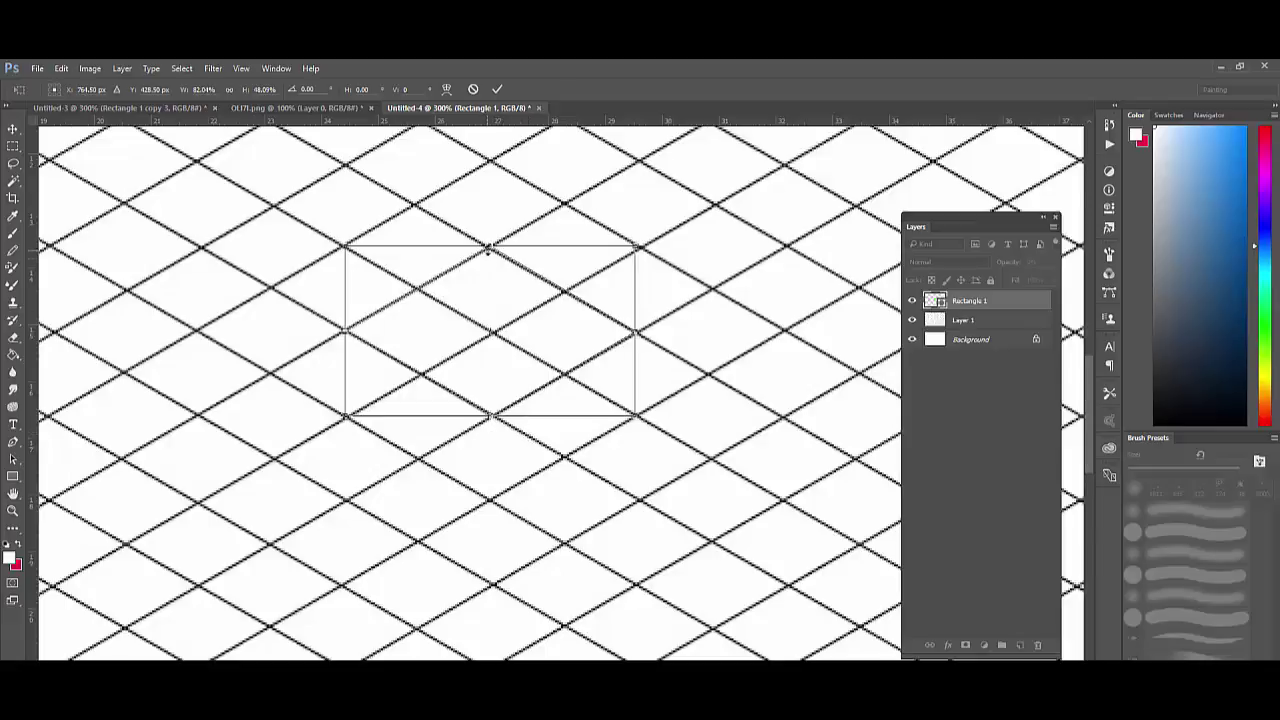
{"action": "left_click_drag", "start_coordinate": [489, 249], "coordinate": [489, 250]}
{"action": "key", "text": "Left"}
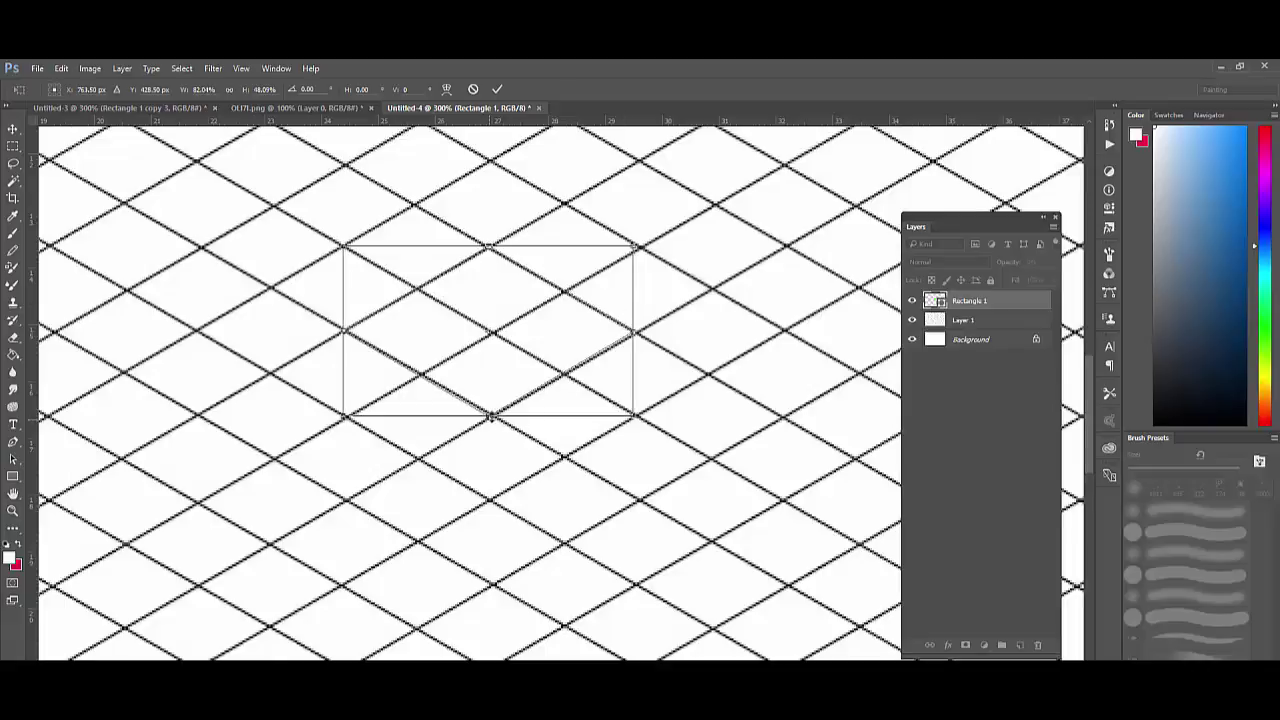
{"action": "left_click_drag", "start_coordinate": [490, 415], "coordinate": [493, 421]}
{"action": "key", "text": "Right"}
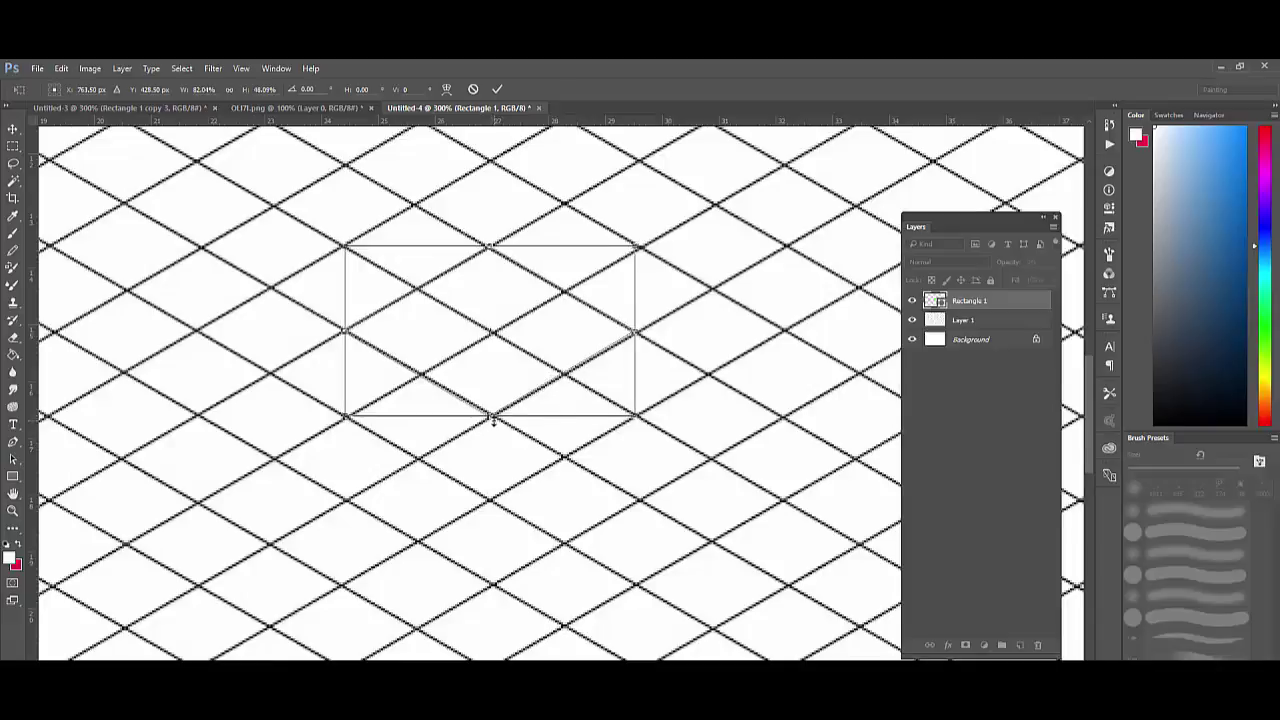
{"action": "key", "text": "Return"}
{"action": "key", "text": "p"}
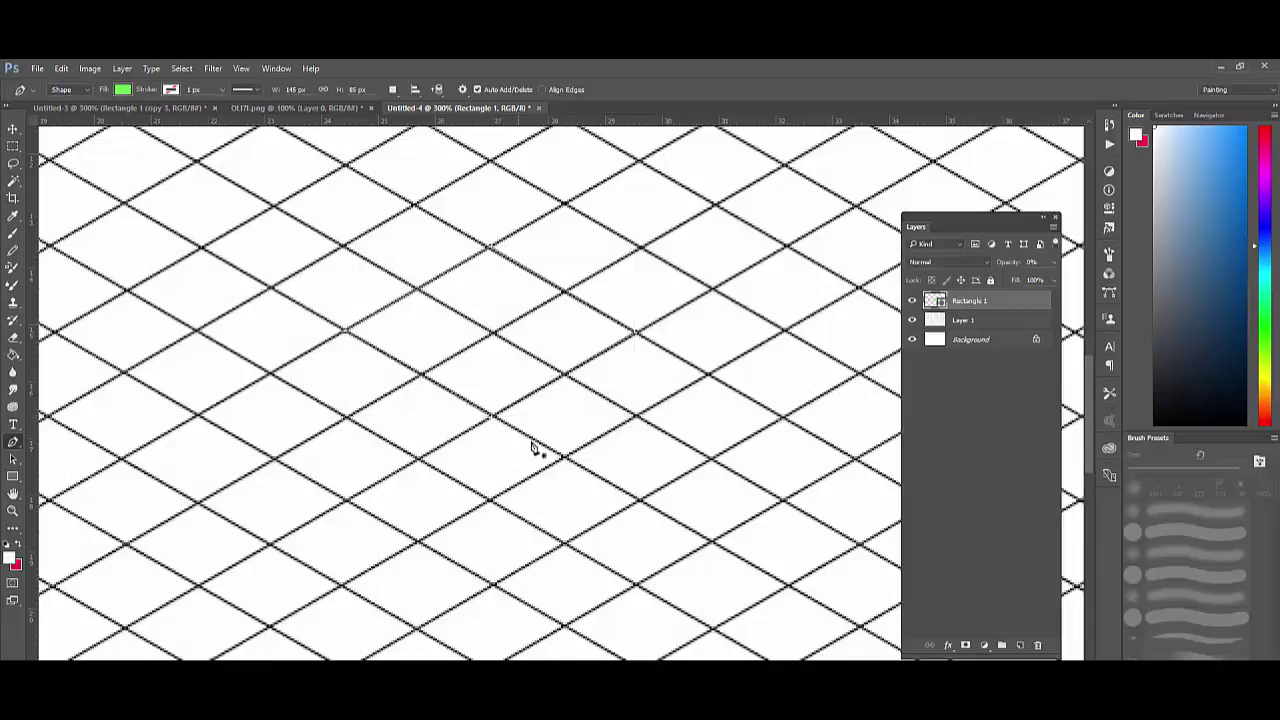
Restore the rhombus to 100% opacity and drag a copy into the OLI7I.png grid image.
{"action": "left_click", "coordinate": [13, 130]}
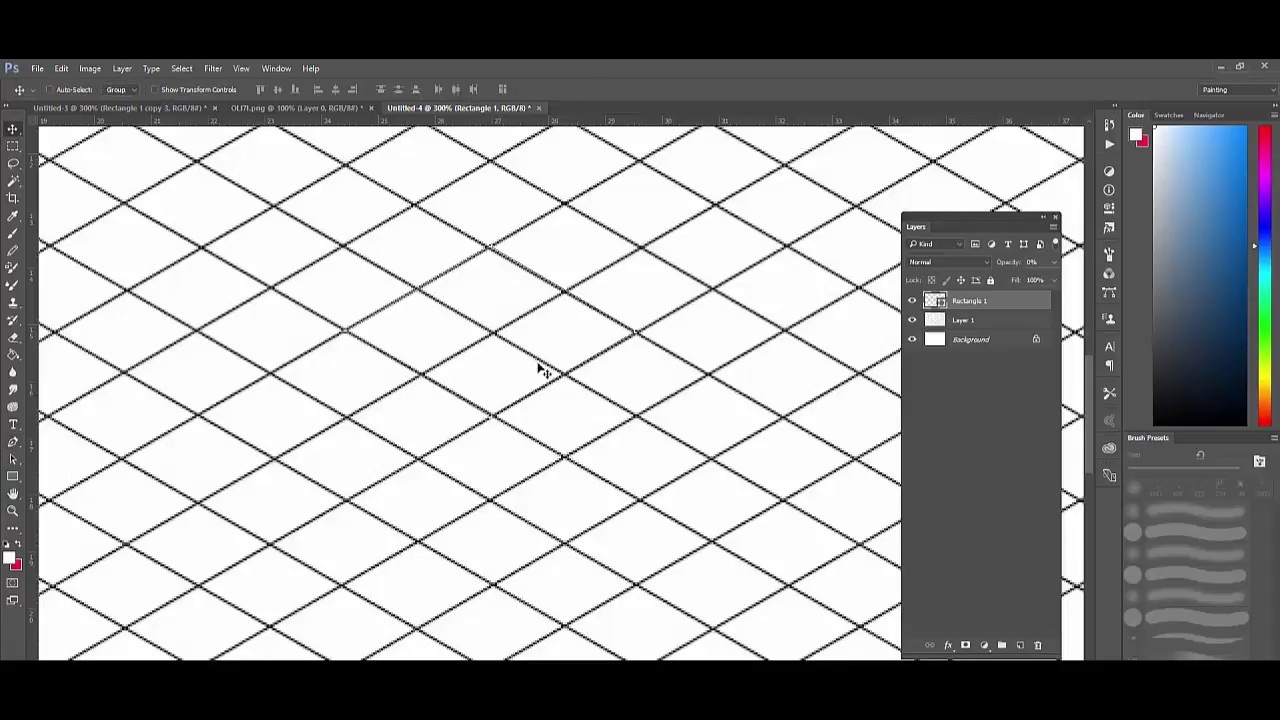
{"action": "left_click", "coordinate": [1046, 280]}
{"action": "left_click_drag", "start_coordinate": [529, 302], "coordinate": [328, 112]}
{"action": "key", "text": "ctrl+shift+Tab"}
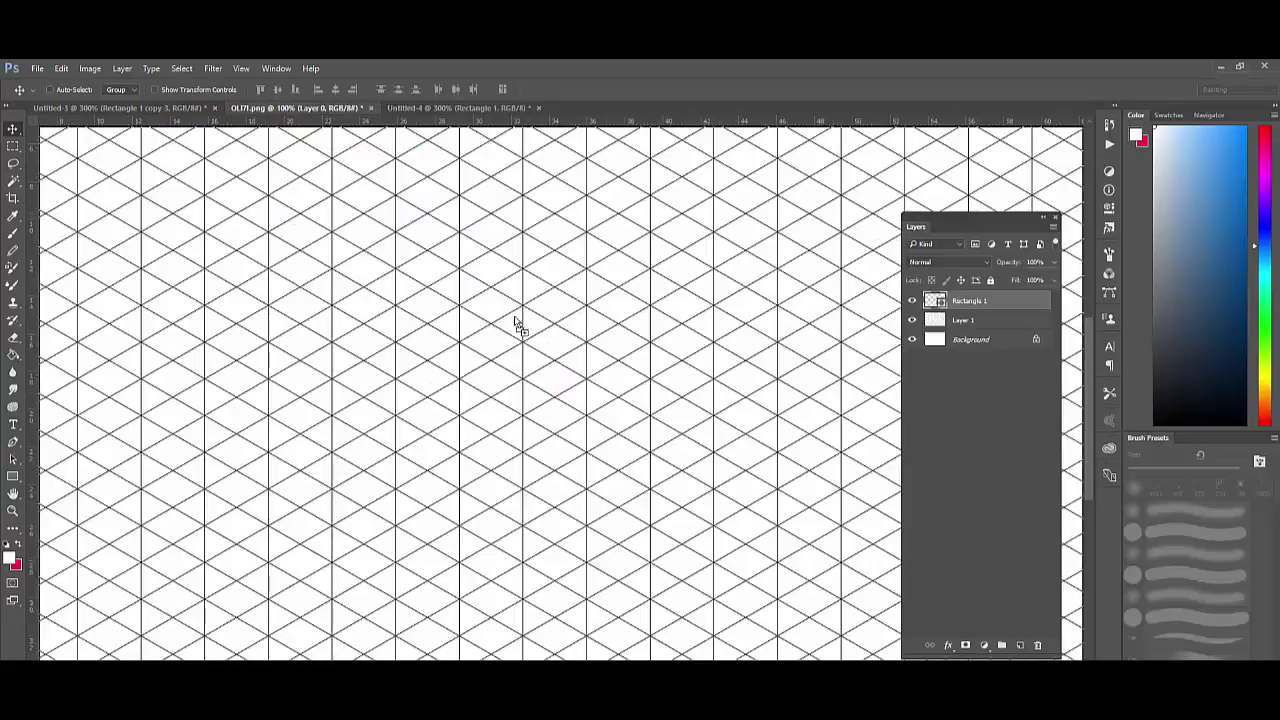
{"action": "left_click_drag", "start_coordinate": [537, 345], "coordinate": [510, 333]}
Align the rhombus with a grid cell and set its opacity to 0%.
{"action": "key", "text": "ctrl+plus"}
{"action": "key", "text": "ctrl+plus"}
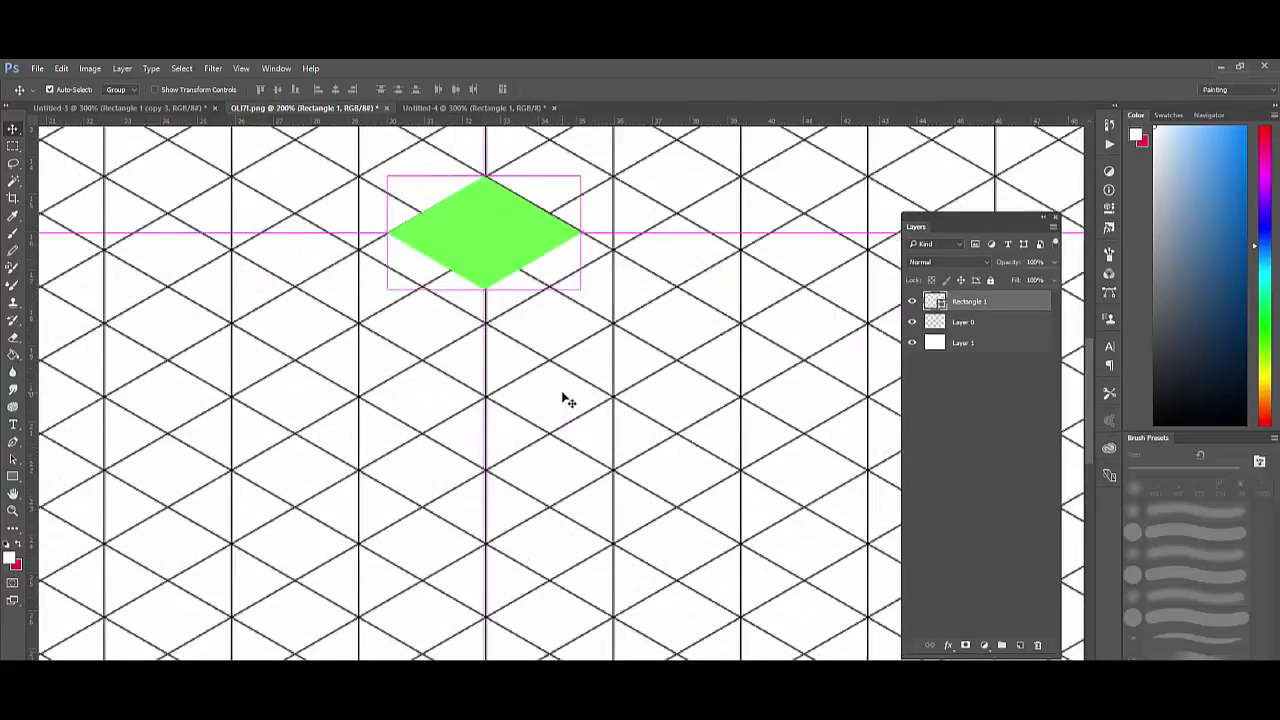
{"action": "scroll", "coordinate": [573, 490], "scroll_direction": "up", "scroll_amount": 5}
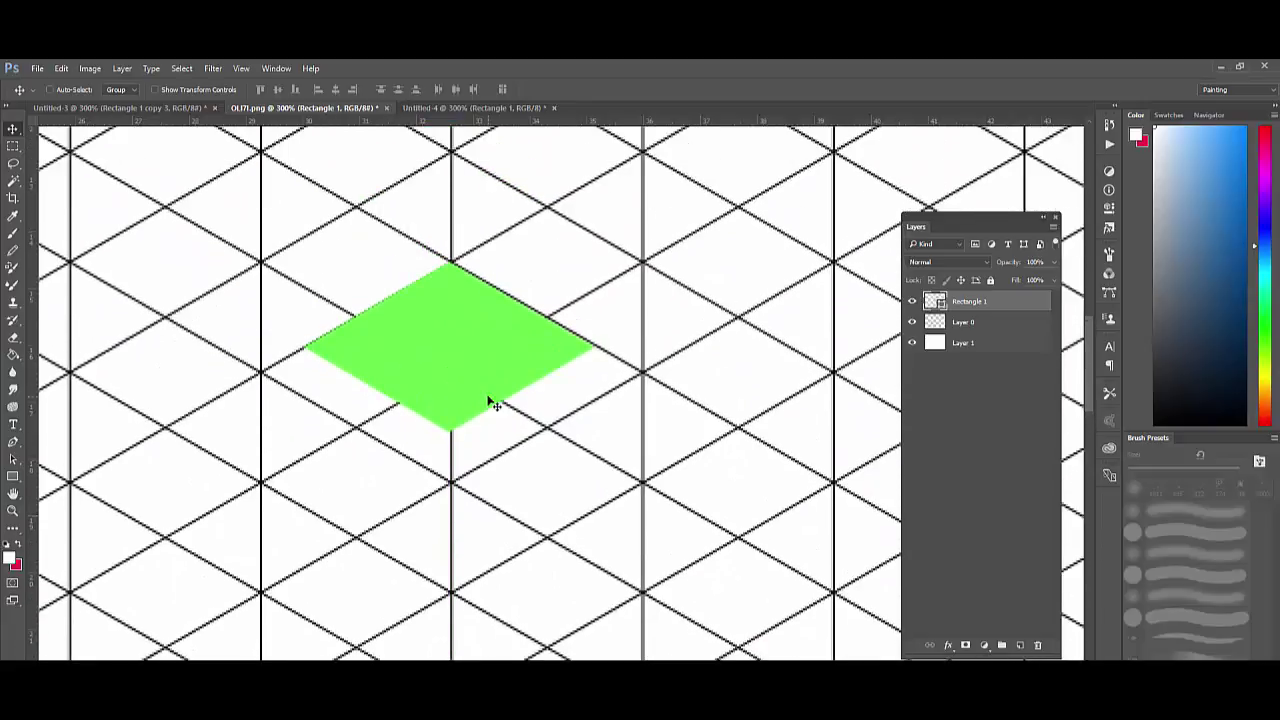
{"action": "left_click_drag", "start_coordinate": [461, 347], "coordinate": [466, 363]}
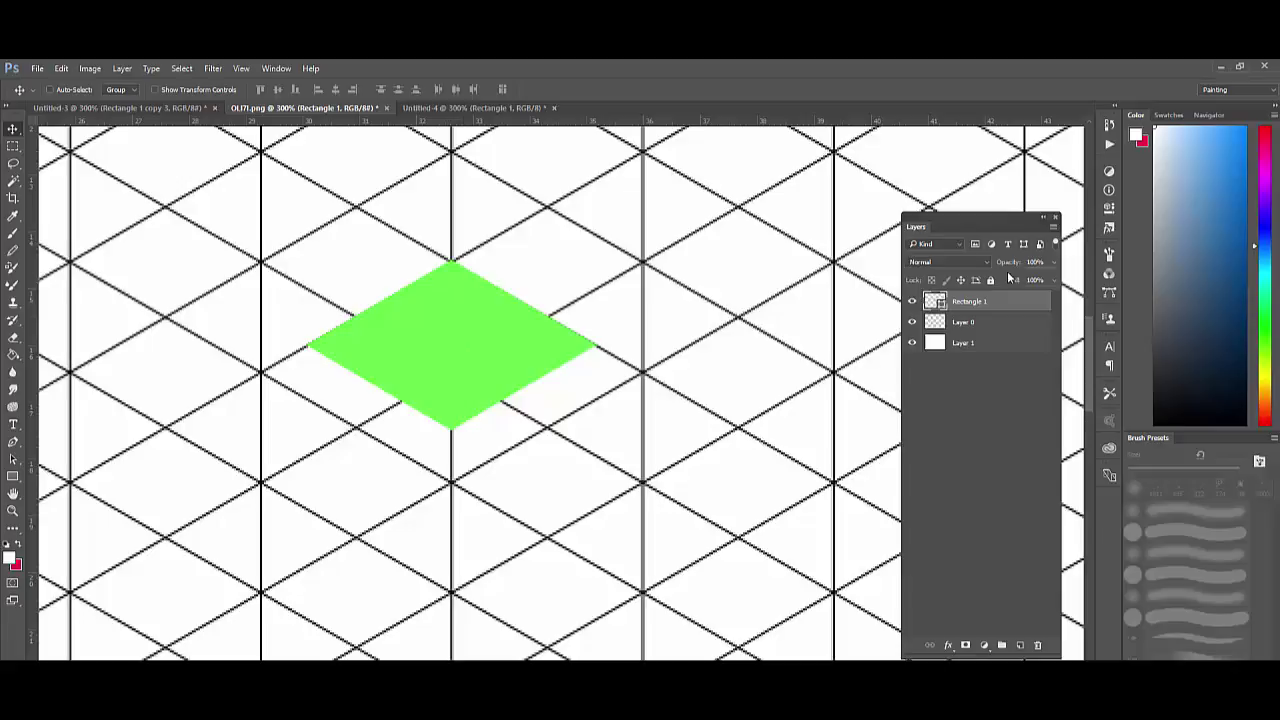
{"action": "left_click", "coordinate": [1052, 262]}
{"action": "left_click_drag", "start_coordinate": [1013, 275], "coordinate": [960, 276]}
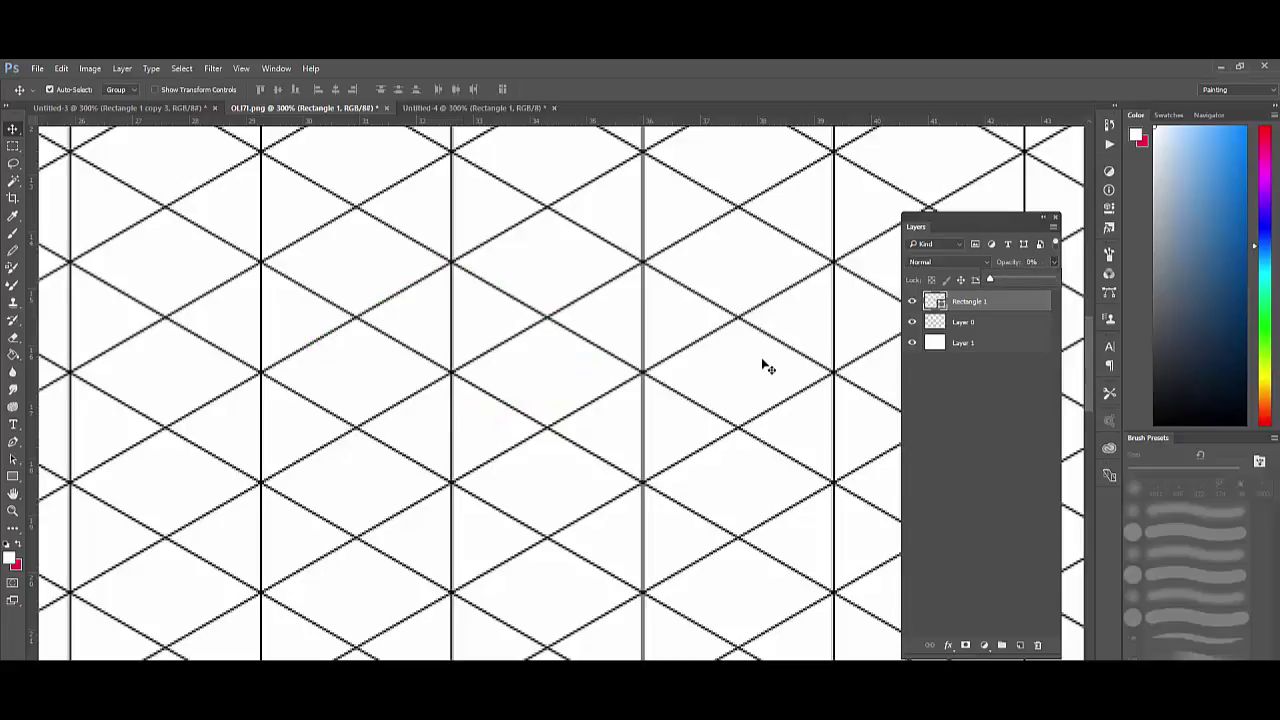
{"action": "left_click", "coordinate": [12, 441]}
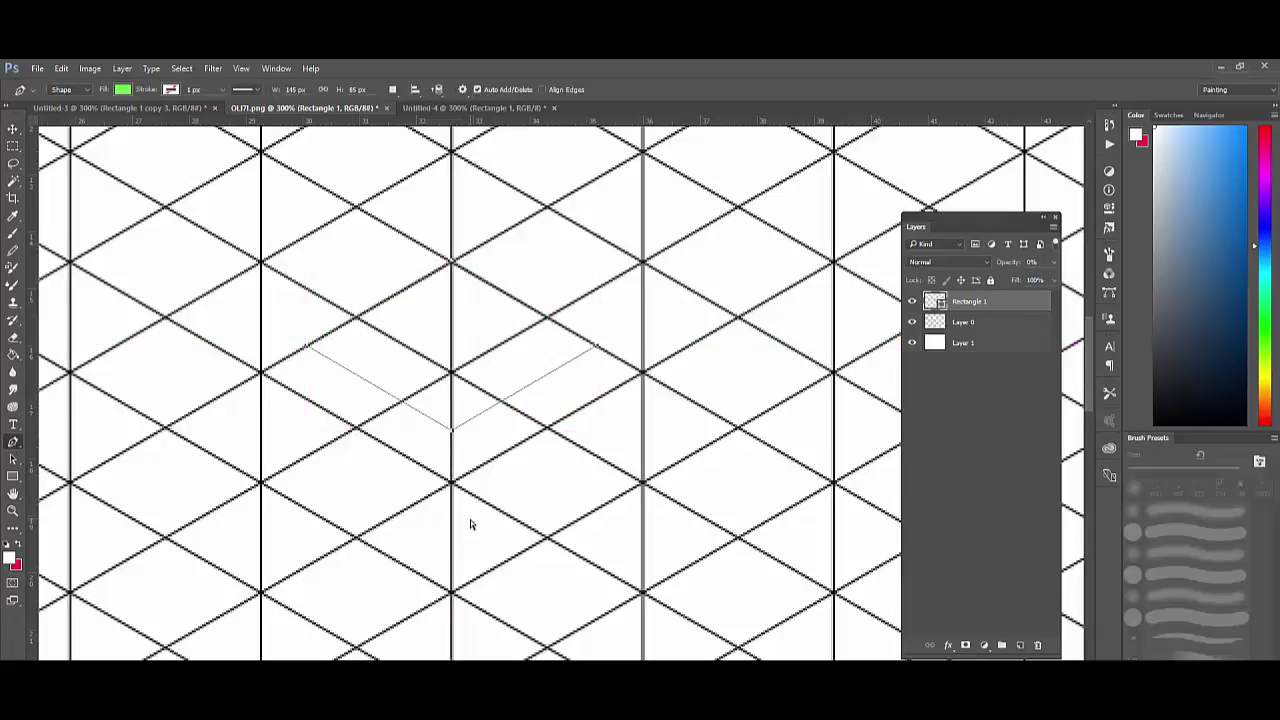
Stretch the rhombus outline down, right and left until its corners meet the grid intersections.
{"action": "key", "text": "ctrl+t"}
{"action": "key", "text": "Right"}
{"action": "key", "text": "Down"}
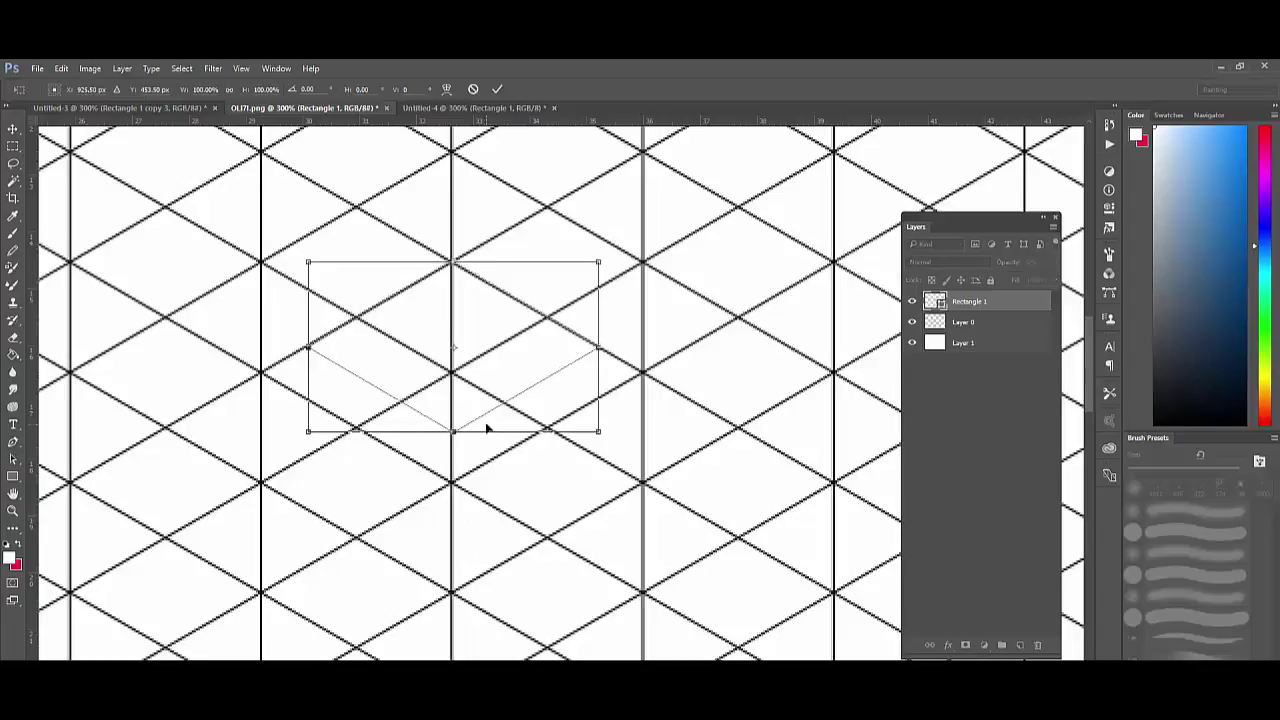
{"action": "left_click_drag", "start_coordinate": [454, 432], "coordinate": [454, 482]}
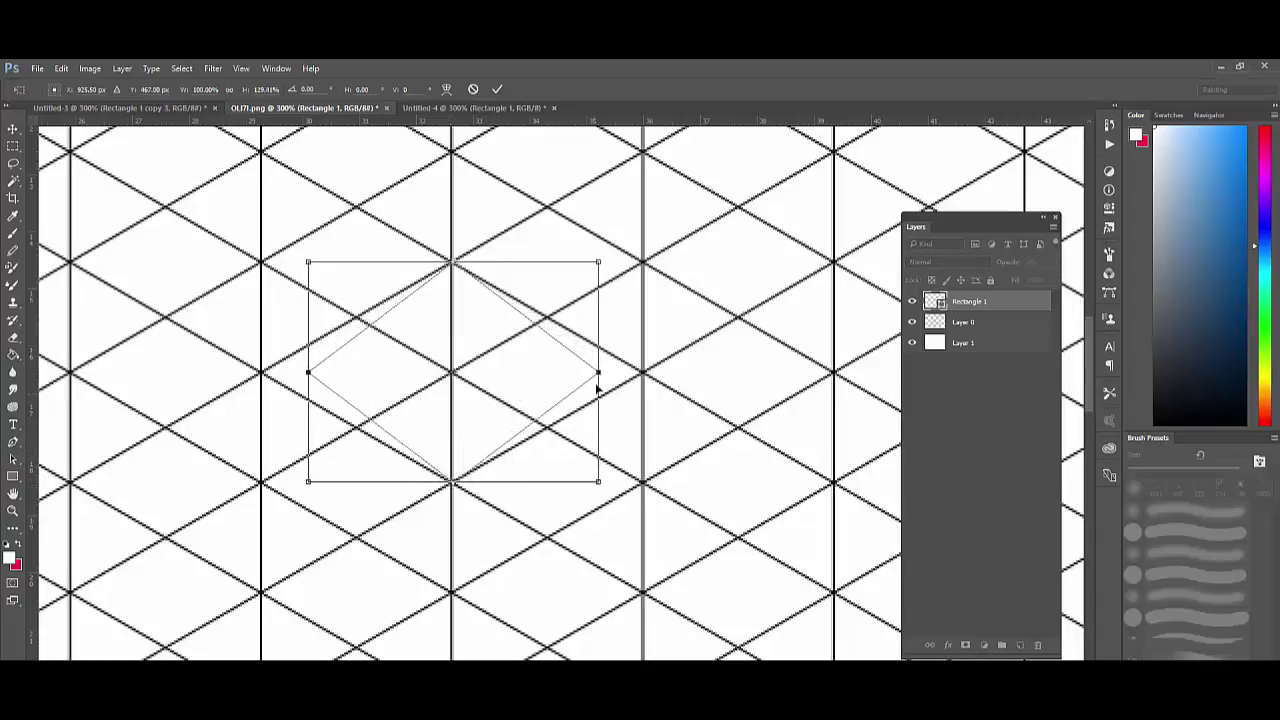
{"action": "left_click_drag", "start_coordinate": [600, 372], "coordinate": [640, 373]}
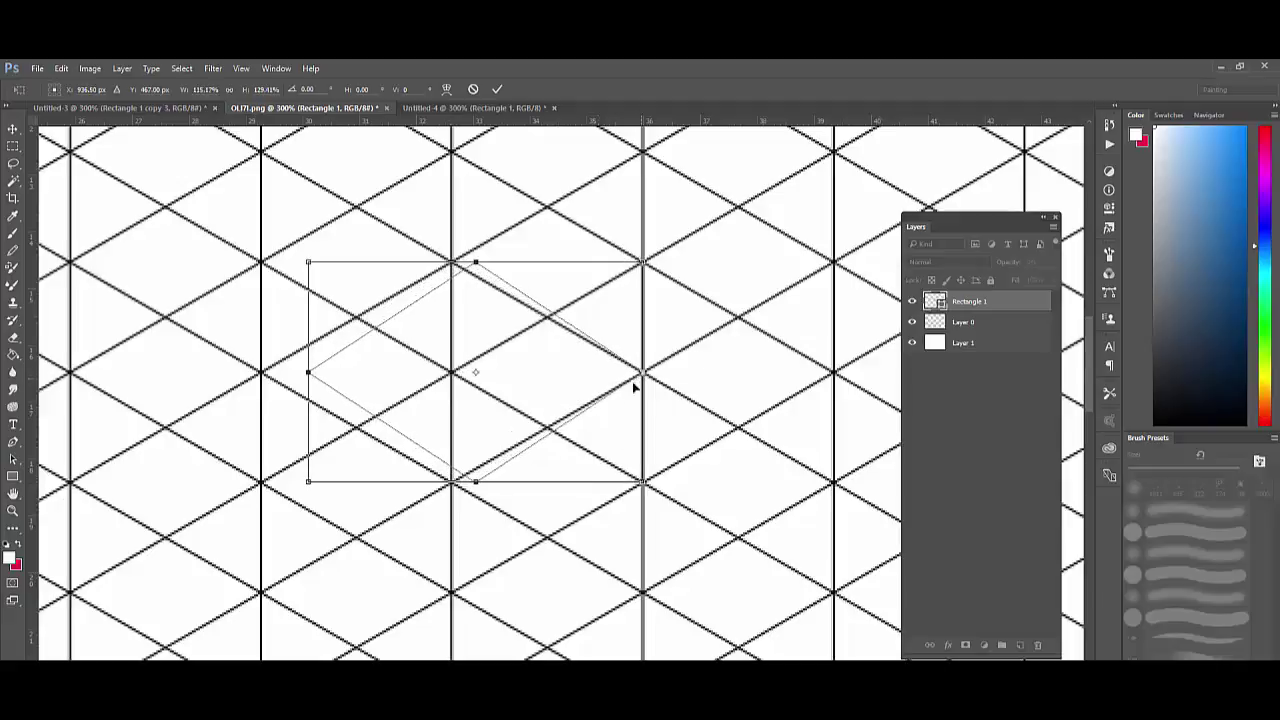
{"action": "left_click_drag", "start_coordinate": [307, 372], "coordinate": [262, 372]}
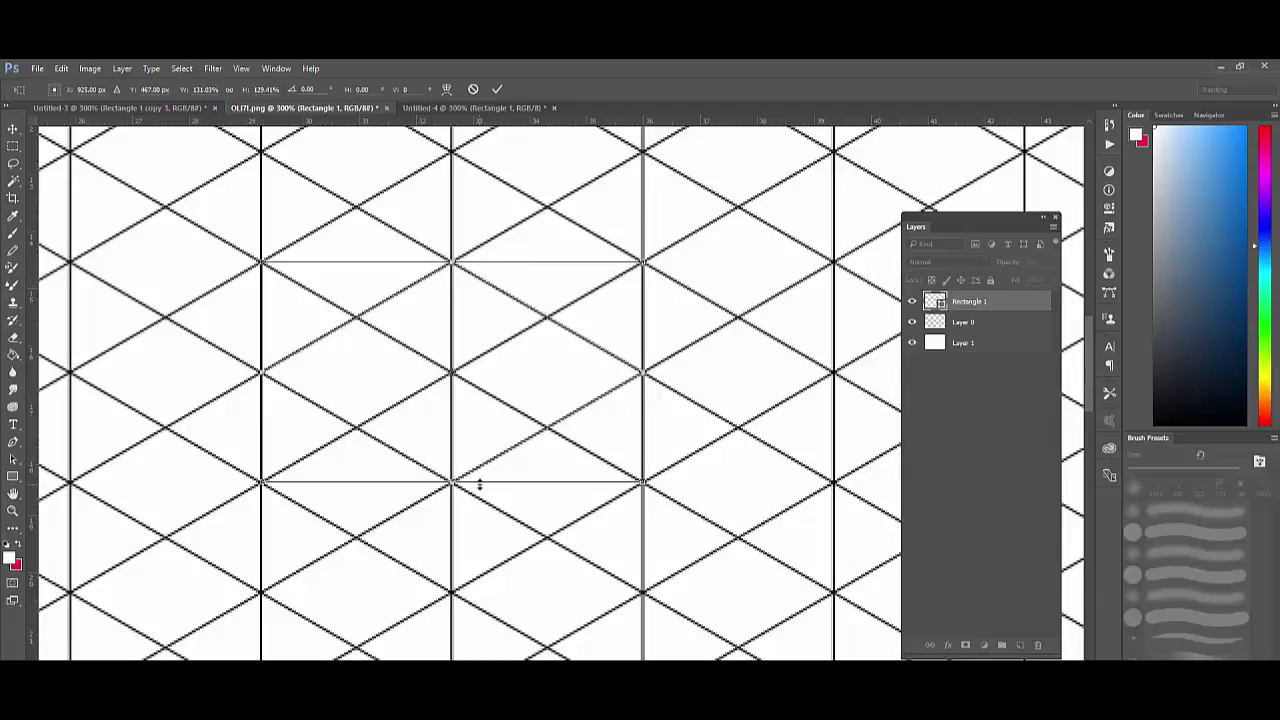
{"action": "key", "text": "Return"}
Set the 190 × 110 px rhombus back to 100% opacity and hide the grid layer.
{"action": "left_click", "coordinate": [474, 107]}
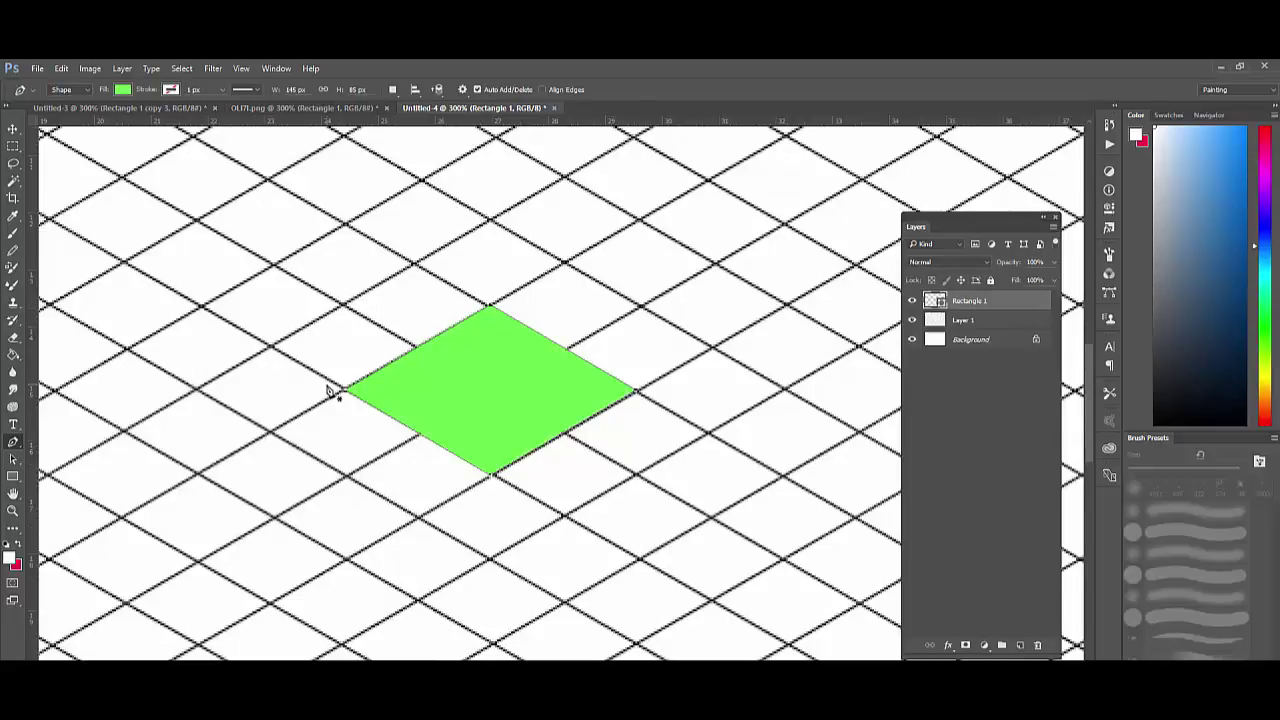
{"action": "key", "text": "ctrl+minus"}
{"action": "key", "text": "ctrl+minus"}
{"action": "key", "text": "ctrl+minus"}
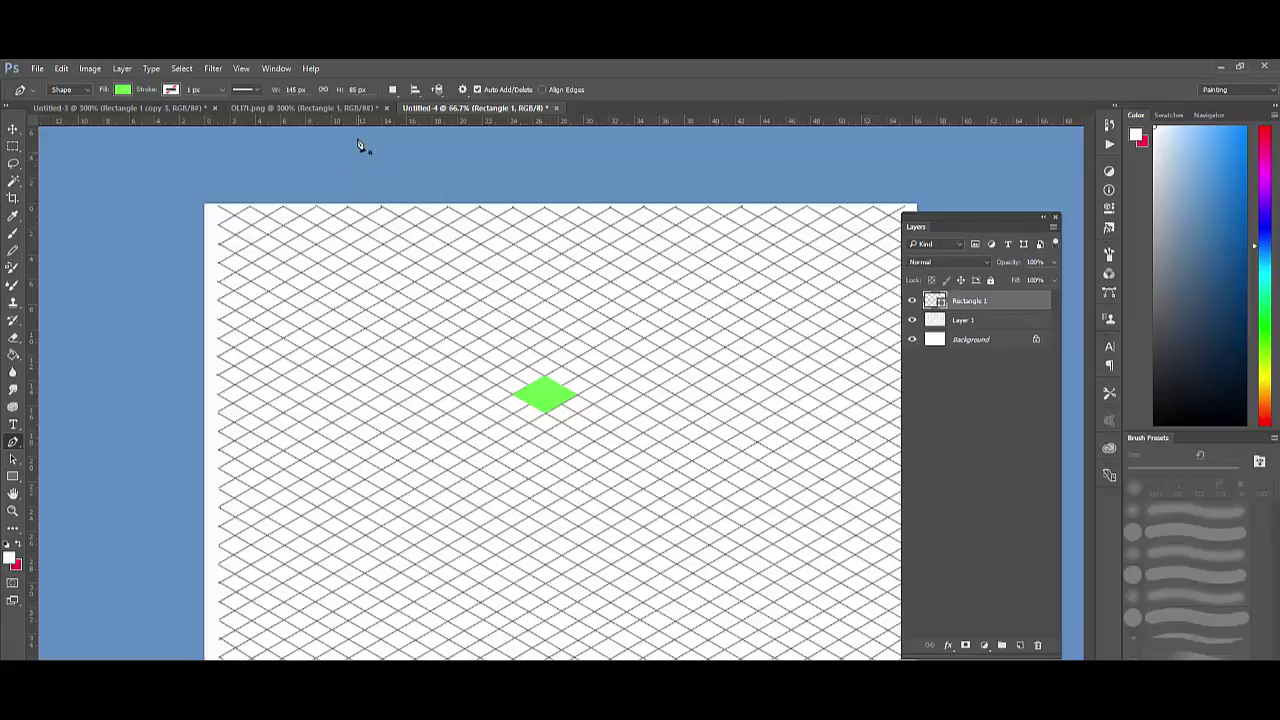
{"action": "left_click", "coordinate": [357, 108]}
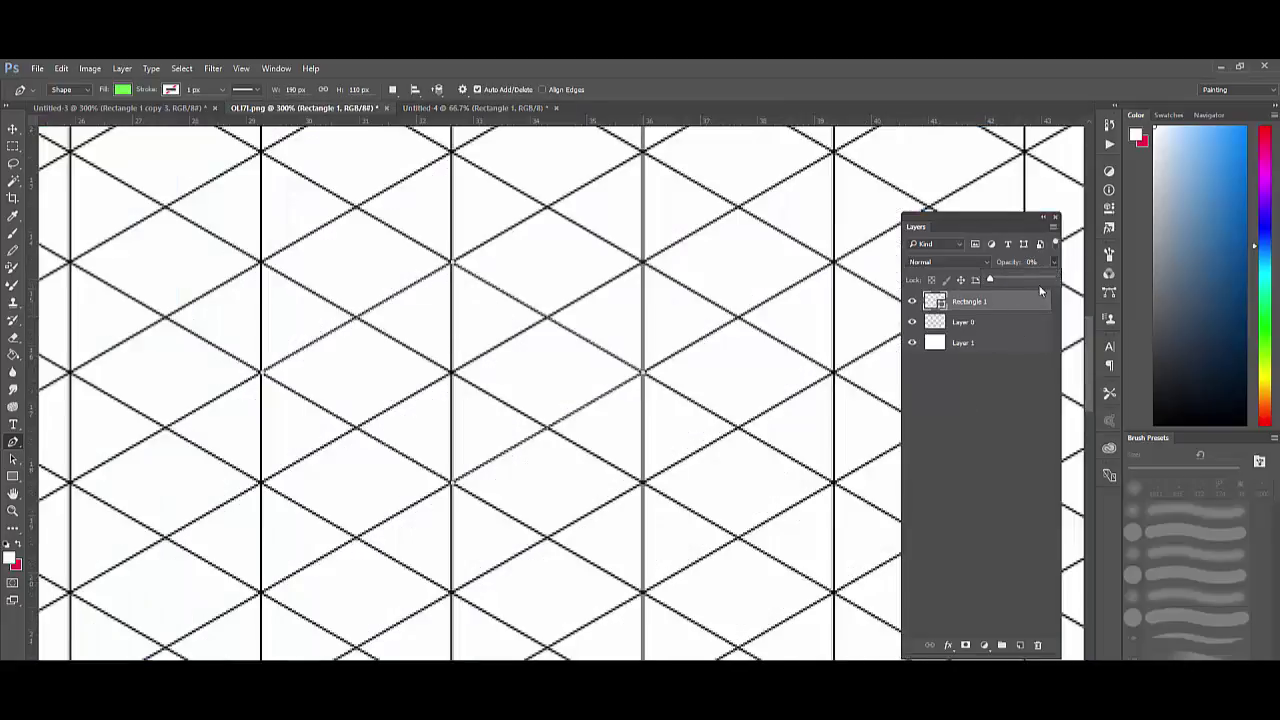
{"action": "left_click_drag", "start_coordinate": [1051, 276], "coordinate": [1052, 278]}
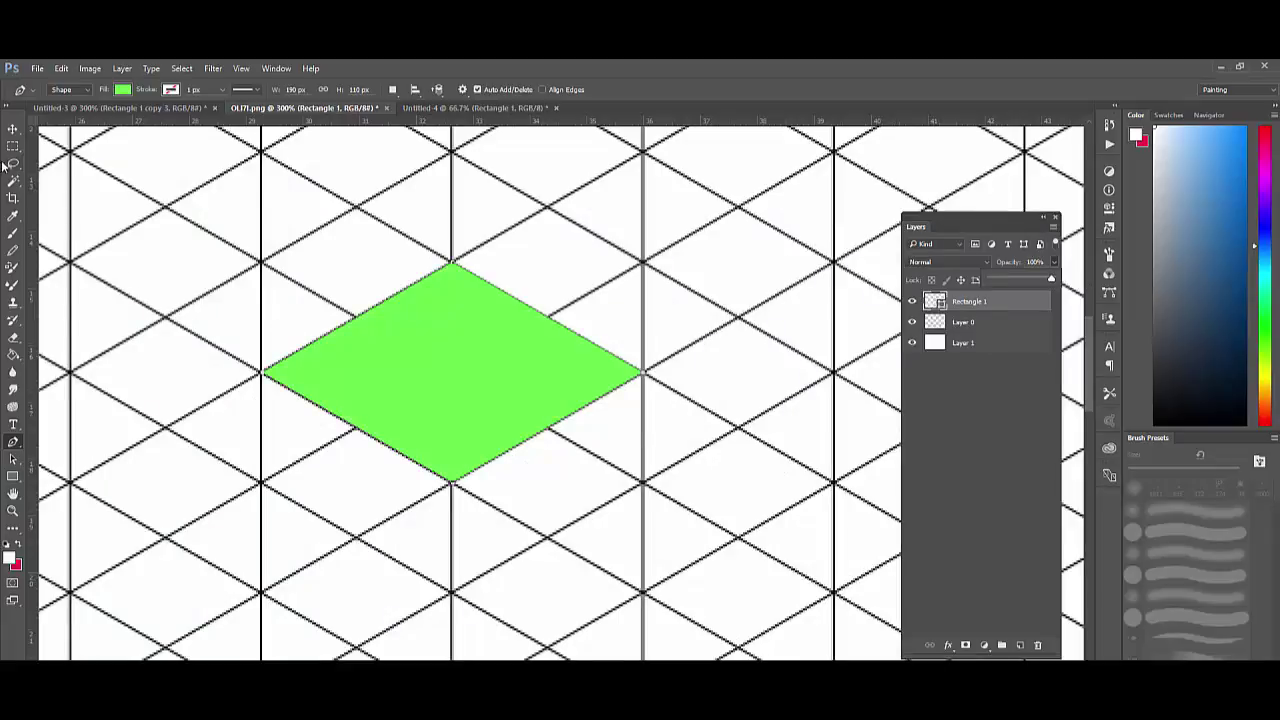
{"action": "left_click", "coordinate": [13, 130]}
{"action": "left_click", "coordinate": [13, 130]}
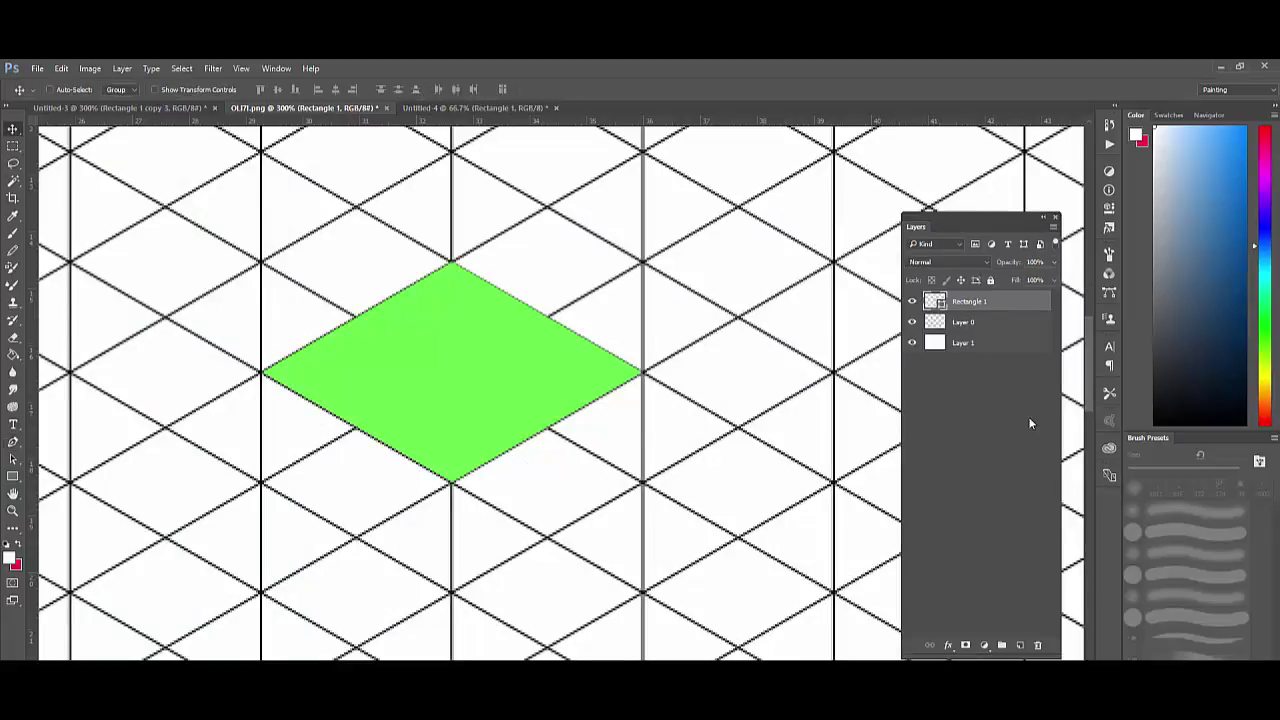
{"action": "left_click", "coordinate": [913, 324]}
{"action": "key", "text": "ctrl+minus"}
{"action": "key", "text": "ctrl+minus"}
{"action": "key", "text": "ctrl+minus"}
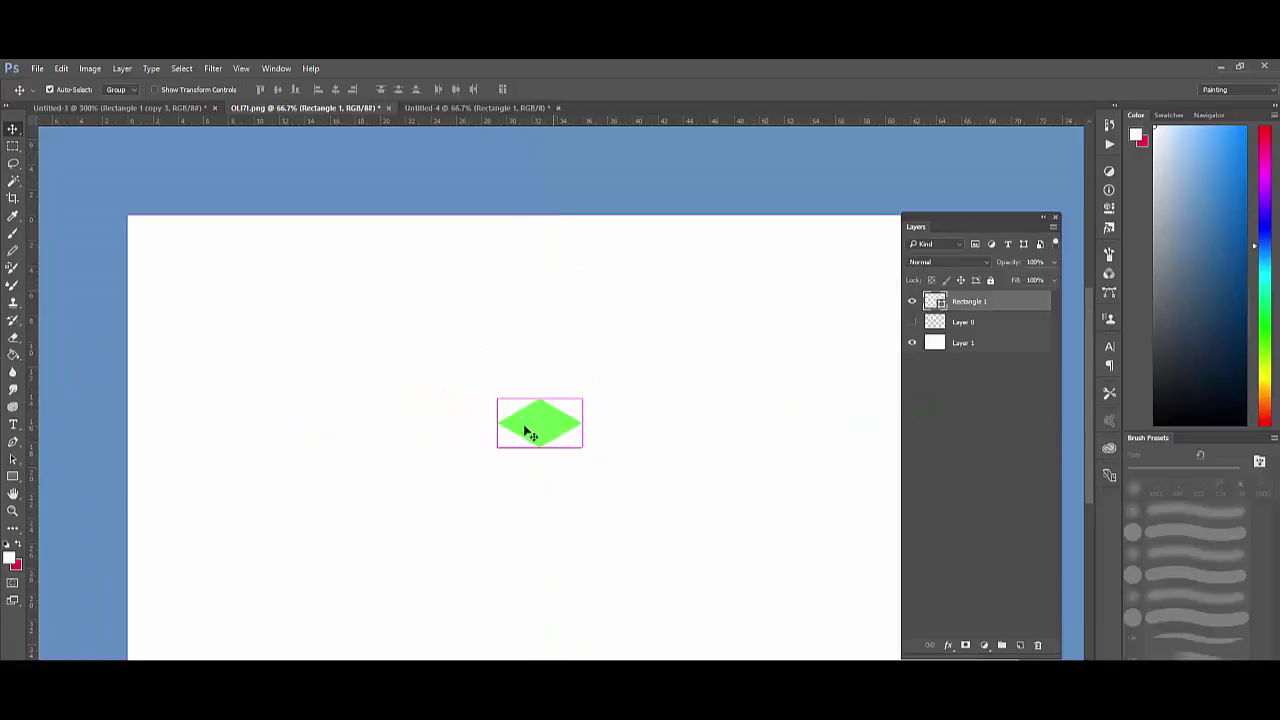
Zoom in on the rhombus and show the isometric grid layer again.
{"action": "key", "text": "ctrl+minus"}
{"action": "key", "text": "ctrl+plus"}
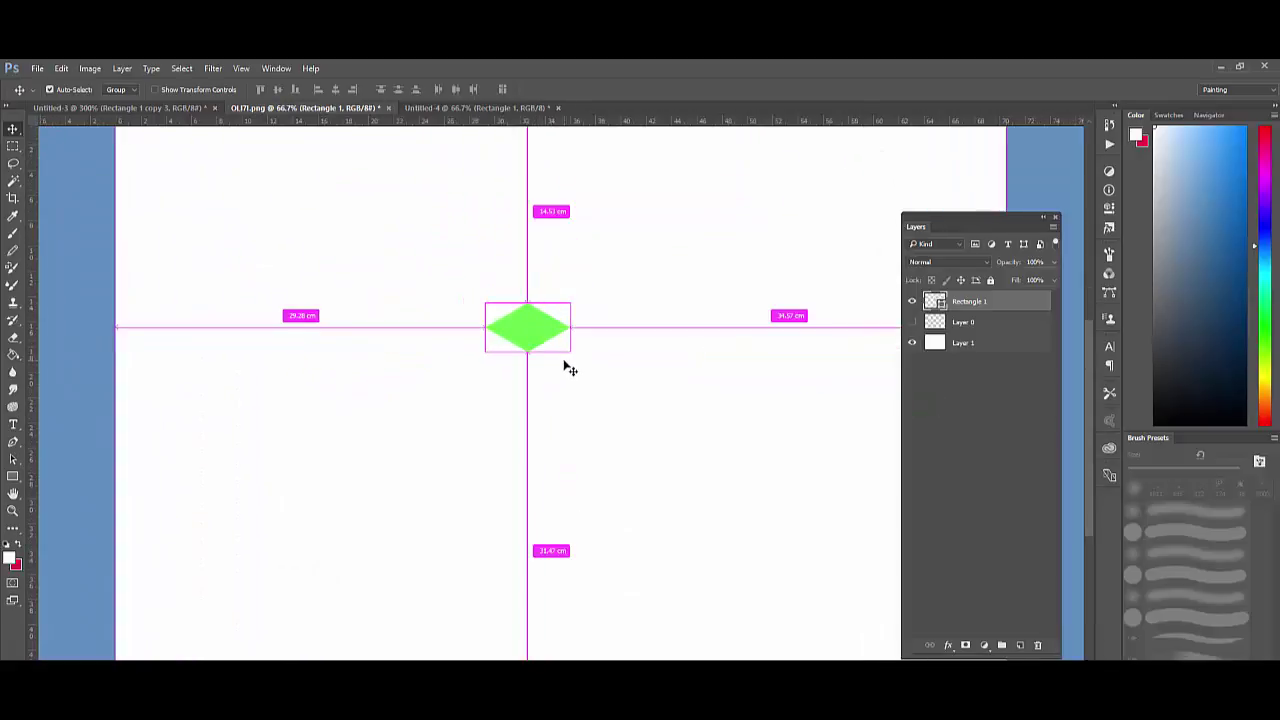
{"action": "key", "text": "ctrl+plus"}
{"action": "key", "text": "ctrl+plus"}
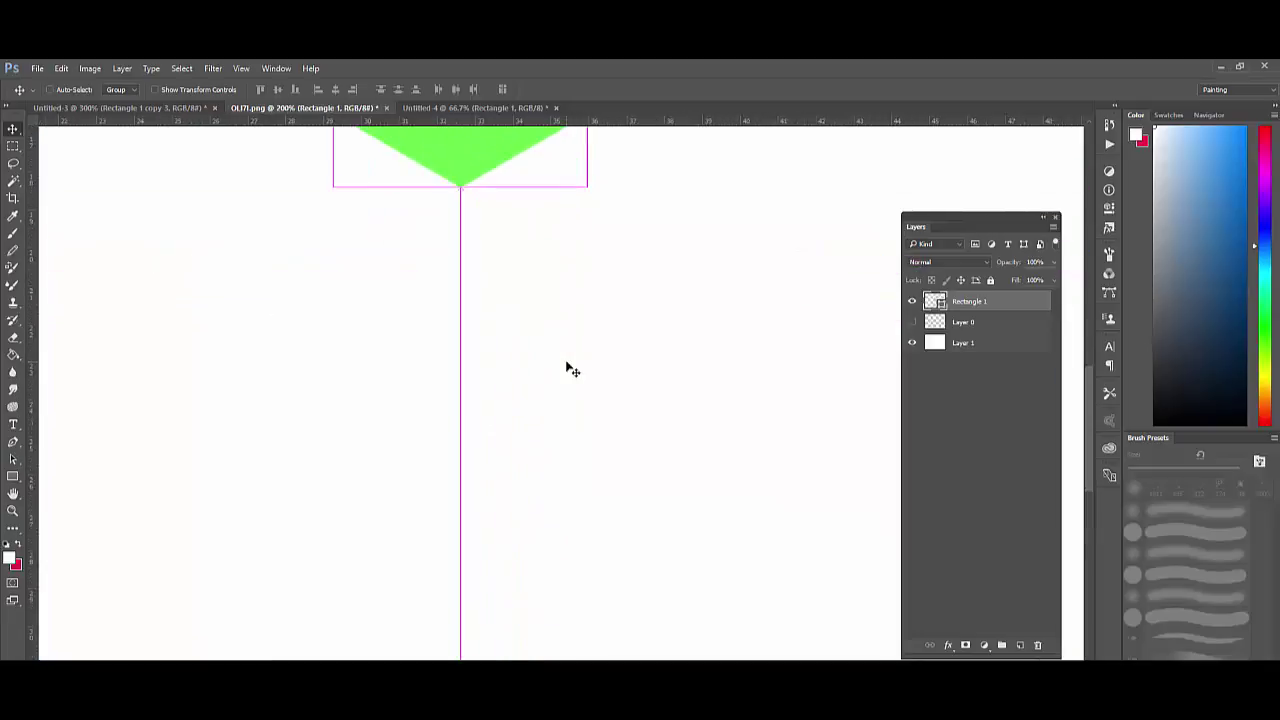
{"action": "scroll", "coordinate": [566, 369], "scroll_direction": "up", "scroll_amount": 4}
{"action": "scroll", "coordinate": [566, 369], "scroll_direction": "up", "scroll_amount": 1}
{"action": "key", "text": "ctrl+plus"}
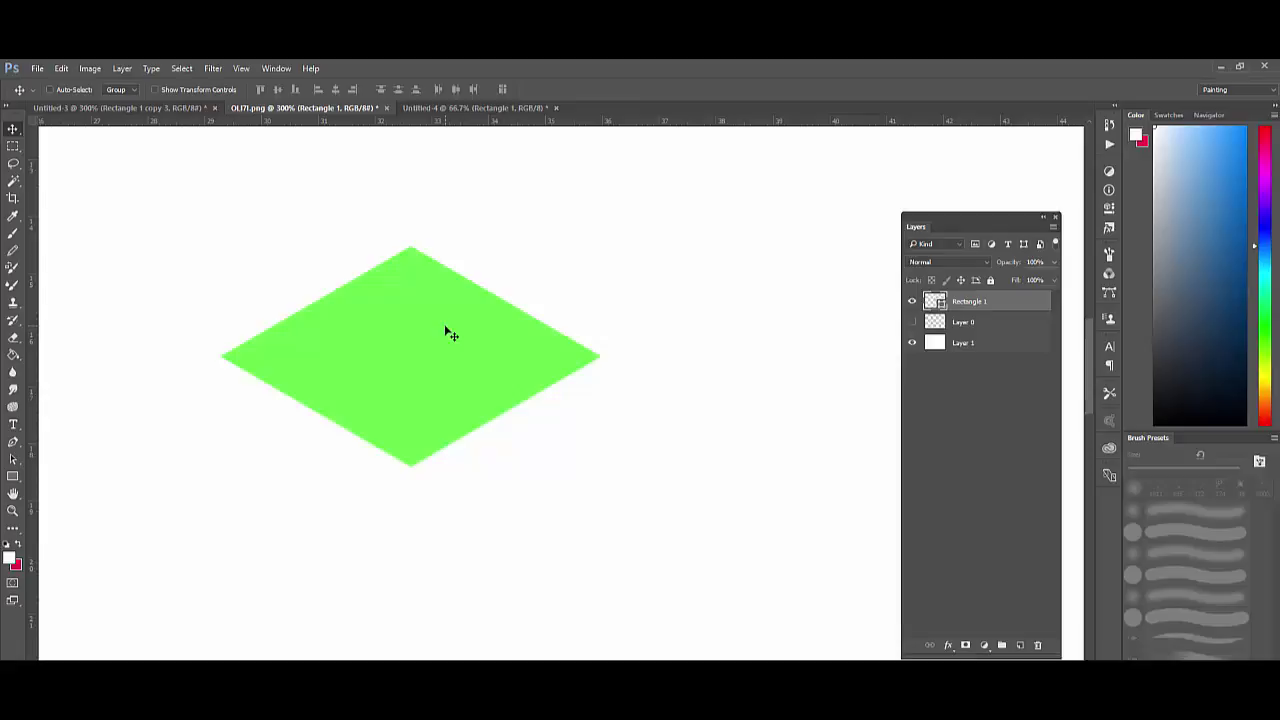
{"action": "left_click", "coordinate": [911, 321]}
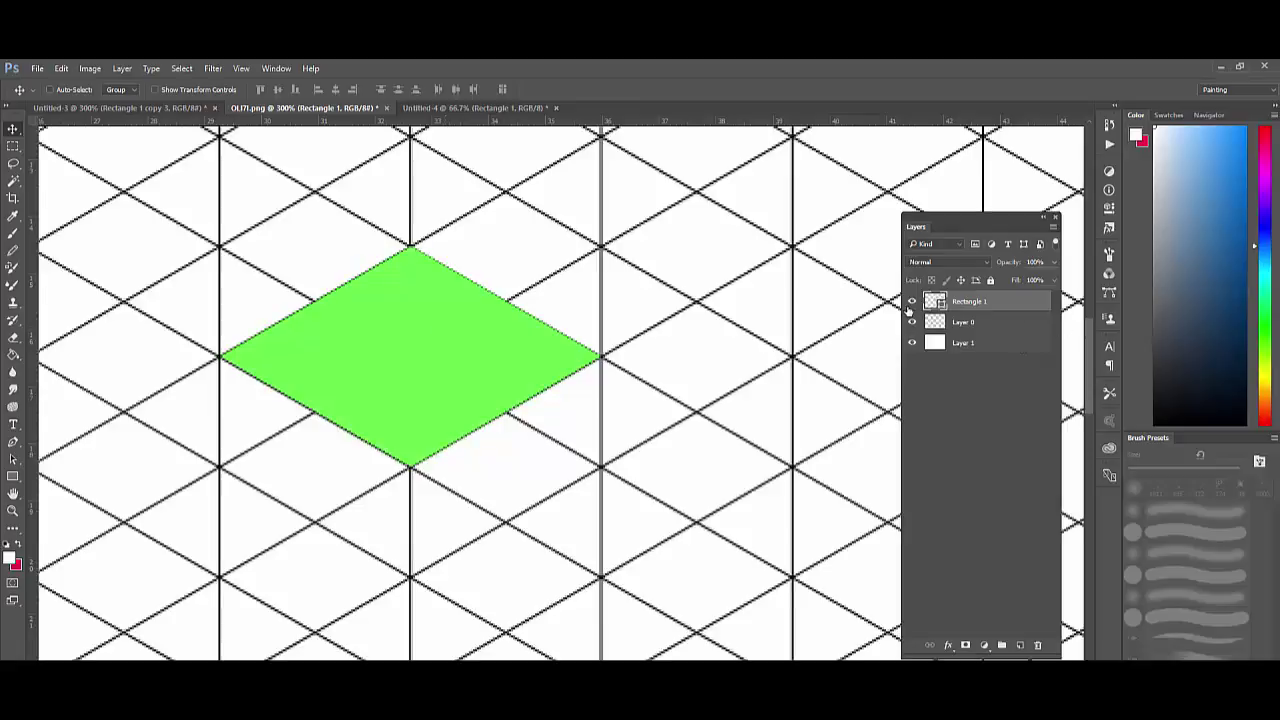
Scale the rhombus down to 75 × 44 px, hide the grid, and centre it.
{"action": "key", "text": "ctrl+t"}
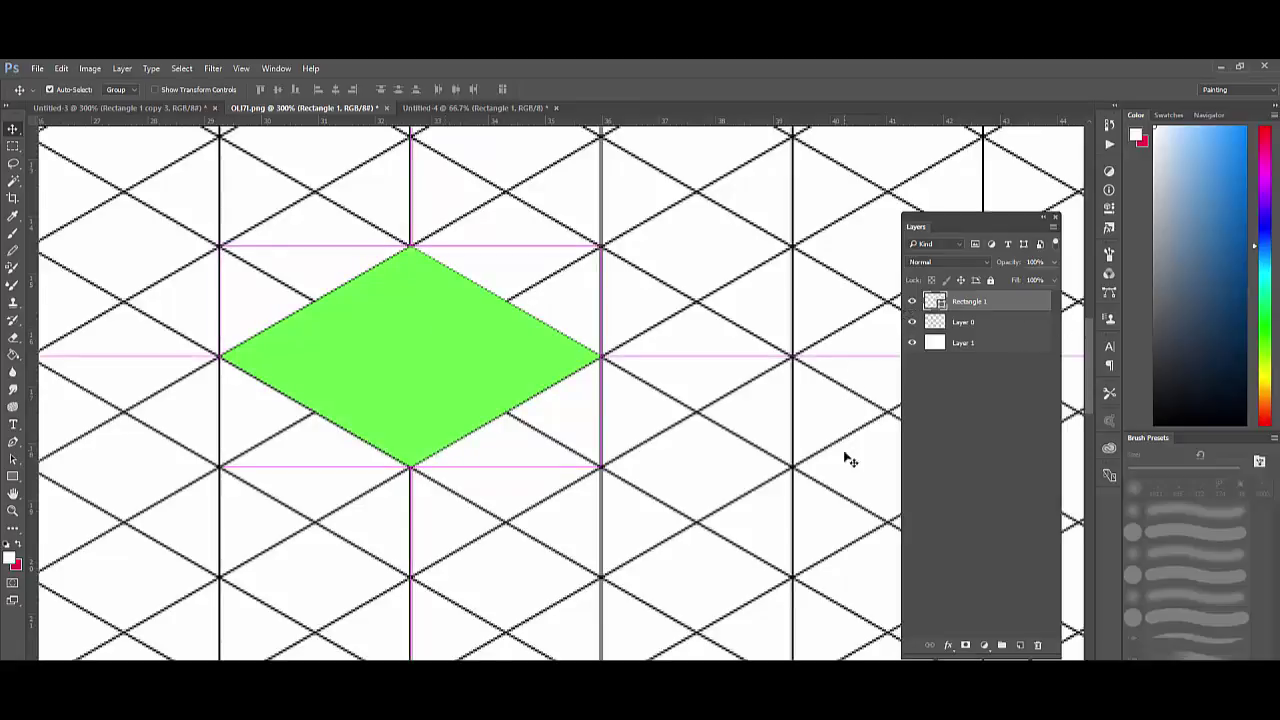
{"action": "left_click_drag", "start_coordinate": [600, 466], "coordinate": [381, 309]}
{"action": "key", "text": "Return"}
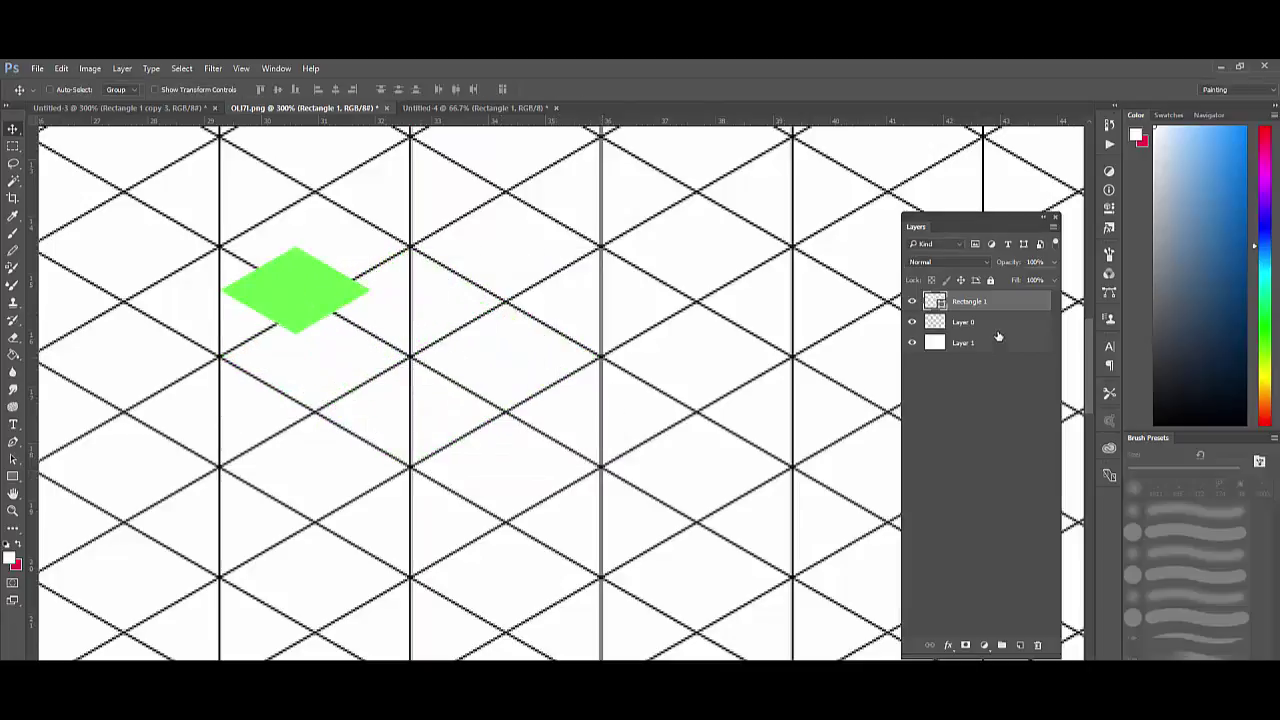
{"action": "left_click", "coordinate": [911, 321]}
{"action": "left_click_drag", "start_coordinate": [318, 272], "coordinate": [500, 305]}
Give the rhombus a black stroke with no fill, then load Rectangle 1 as a selection.
{"action": "left_click", "coordinate": [13, 476]}
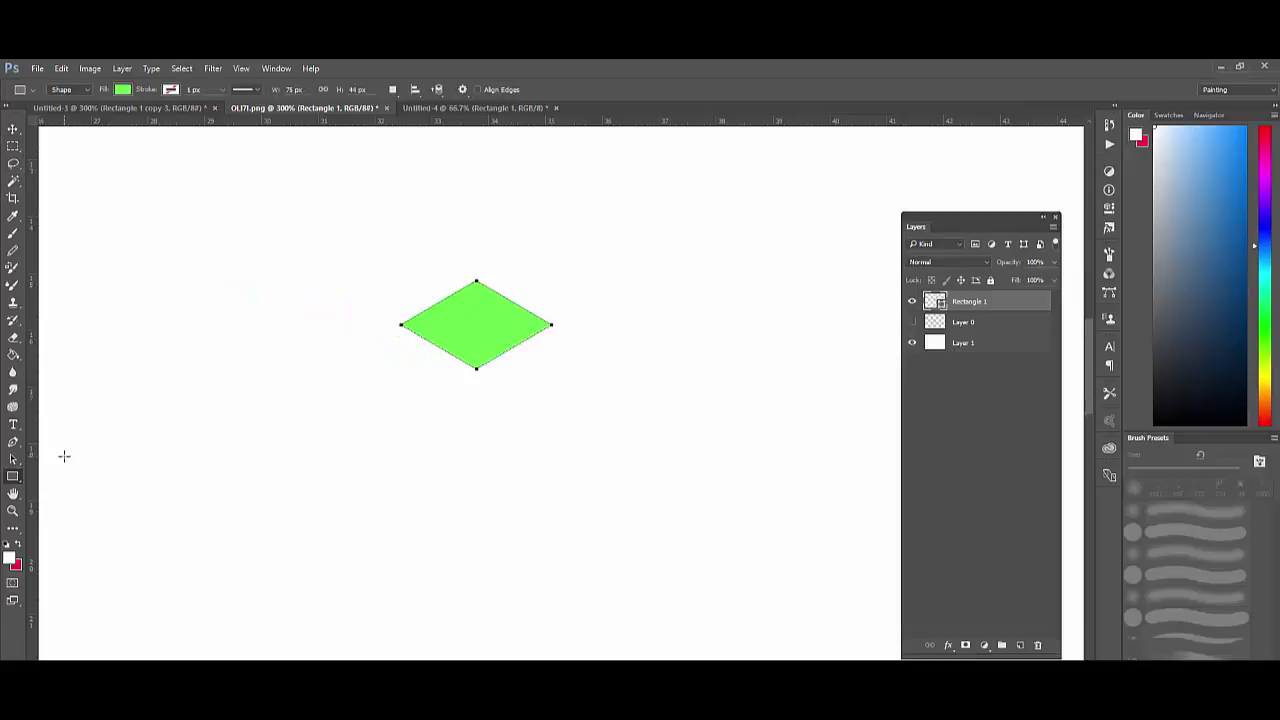
{"action": "left_click", "coordinate": [174, 91]}
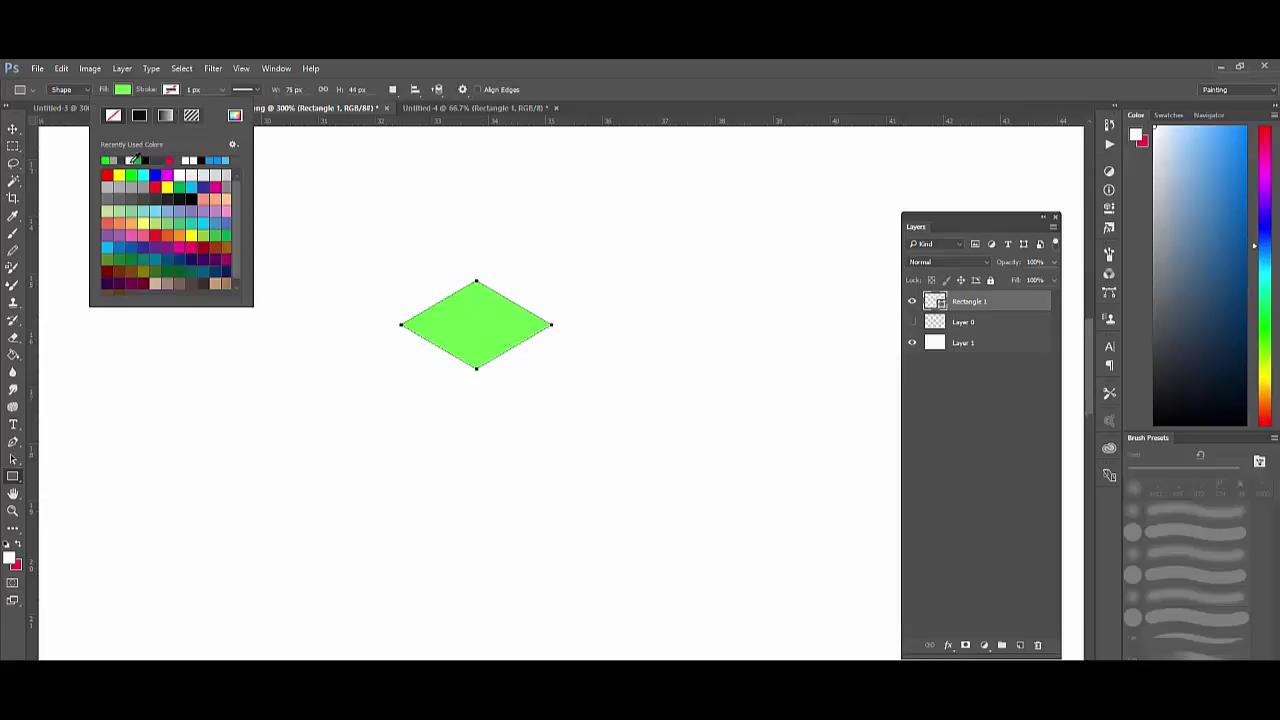
{"action": "left_click", "coordinate": [148, 158]}
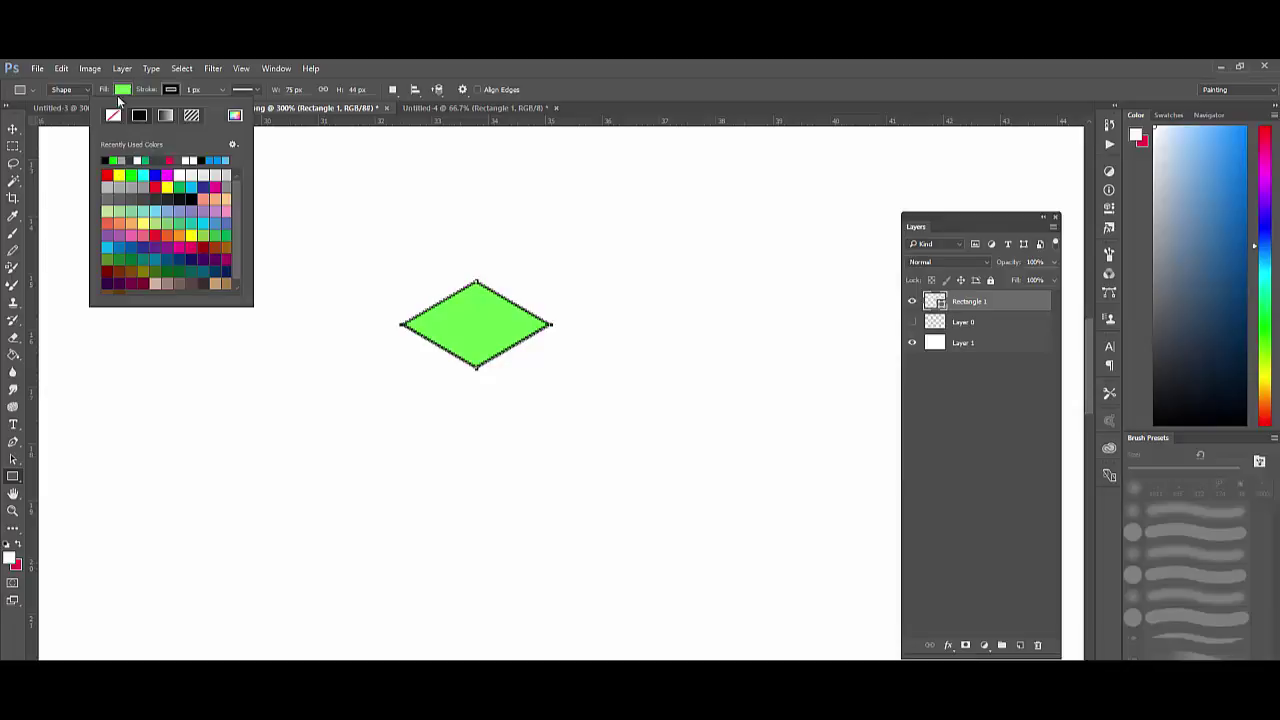
{"action": "left_click", "coordinate": [123, 90]}
{"action": "left_click", "coordinate": [66, 116]}
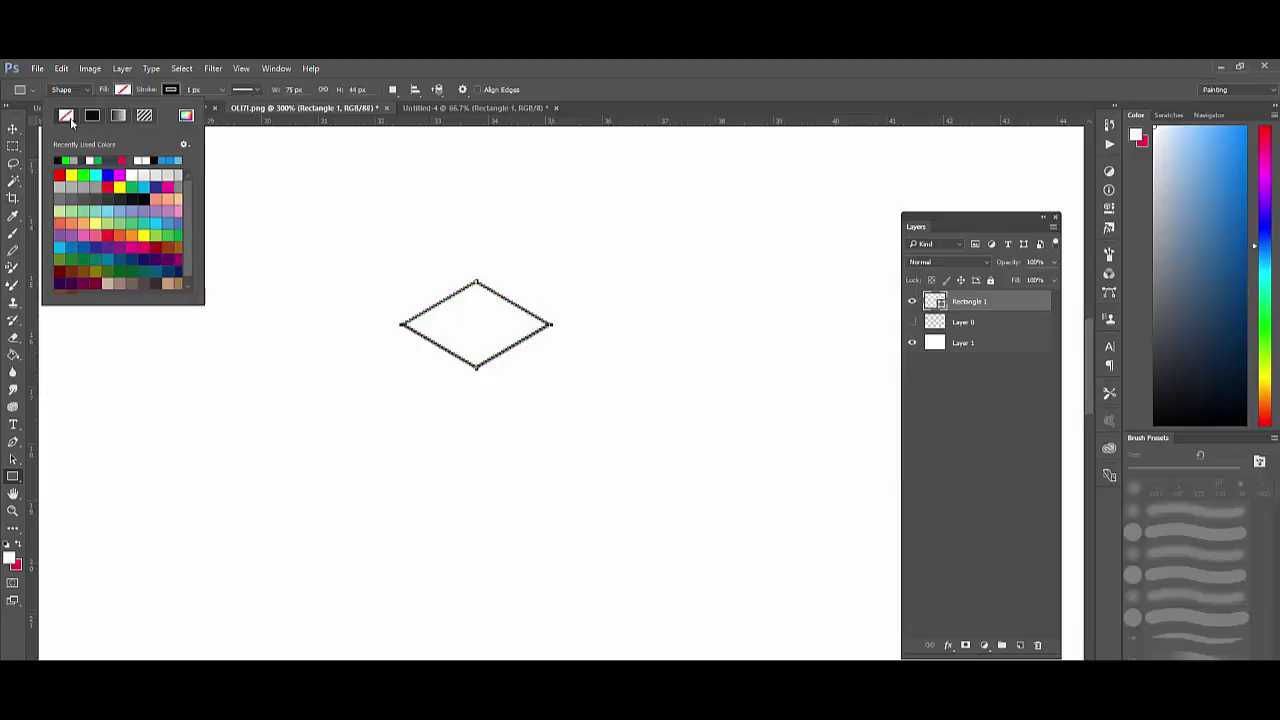
{"action": "left_click", "coordinate": [12, 131]}
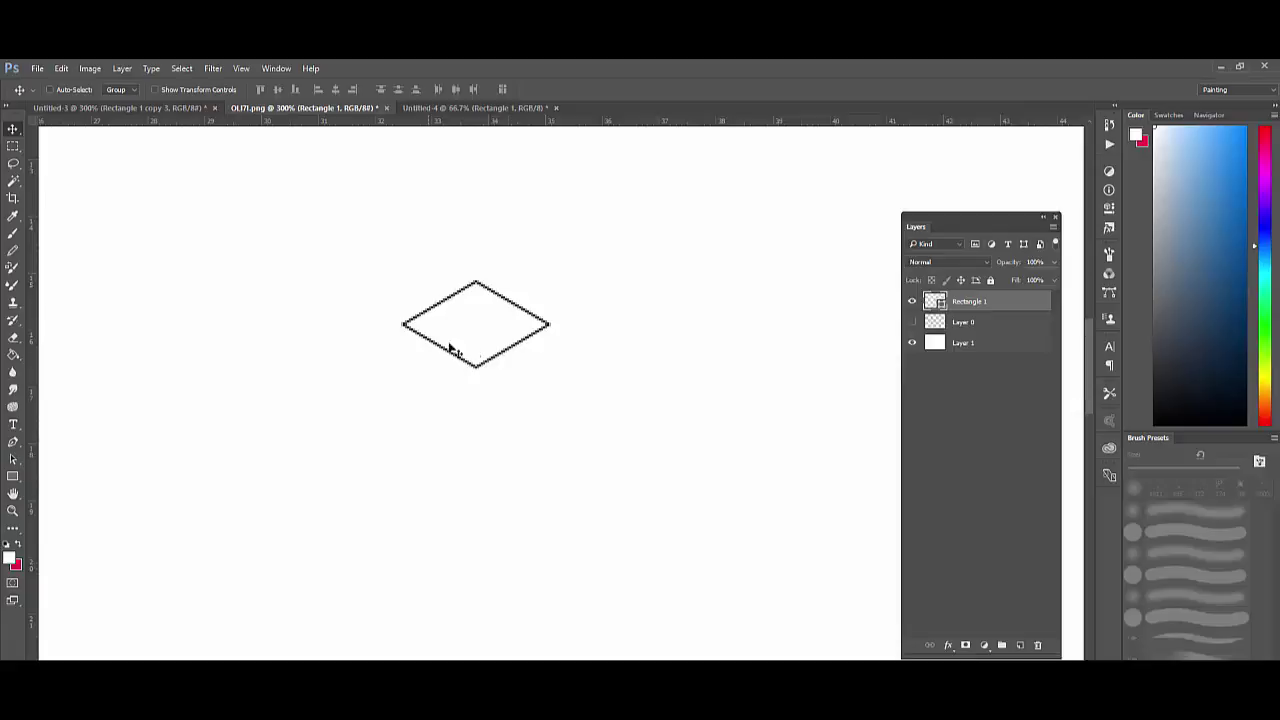
{"action": "left_click", "coordinate": [933, 303], "text": "ctrl"}
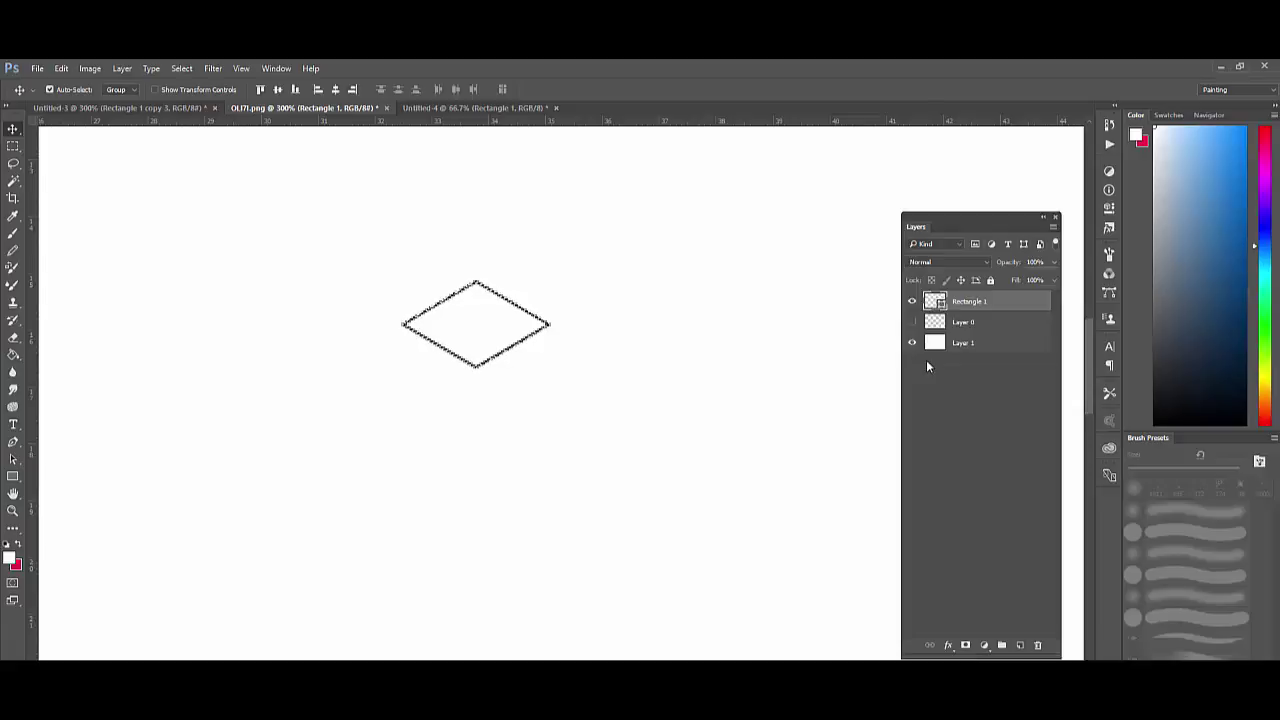
Copy the rhombus area from Layer 1 and create a new 75 × 44 px document from it.
{"action": "key", "text": "ctrl+n"}
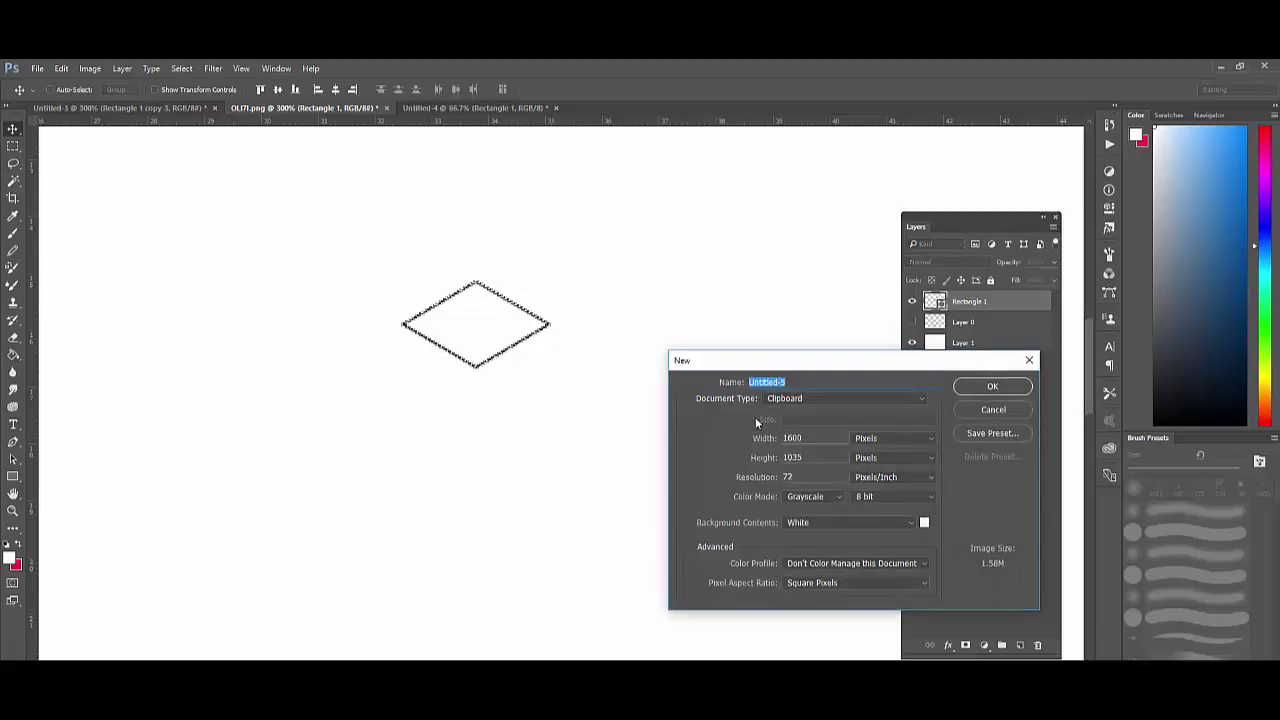
{"action": "left_click", "coordinate": [1008, 383]}
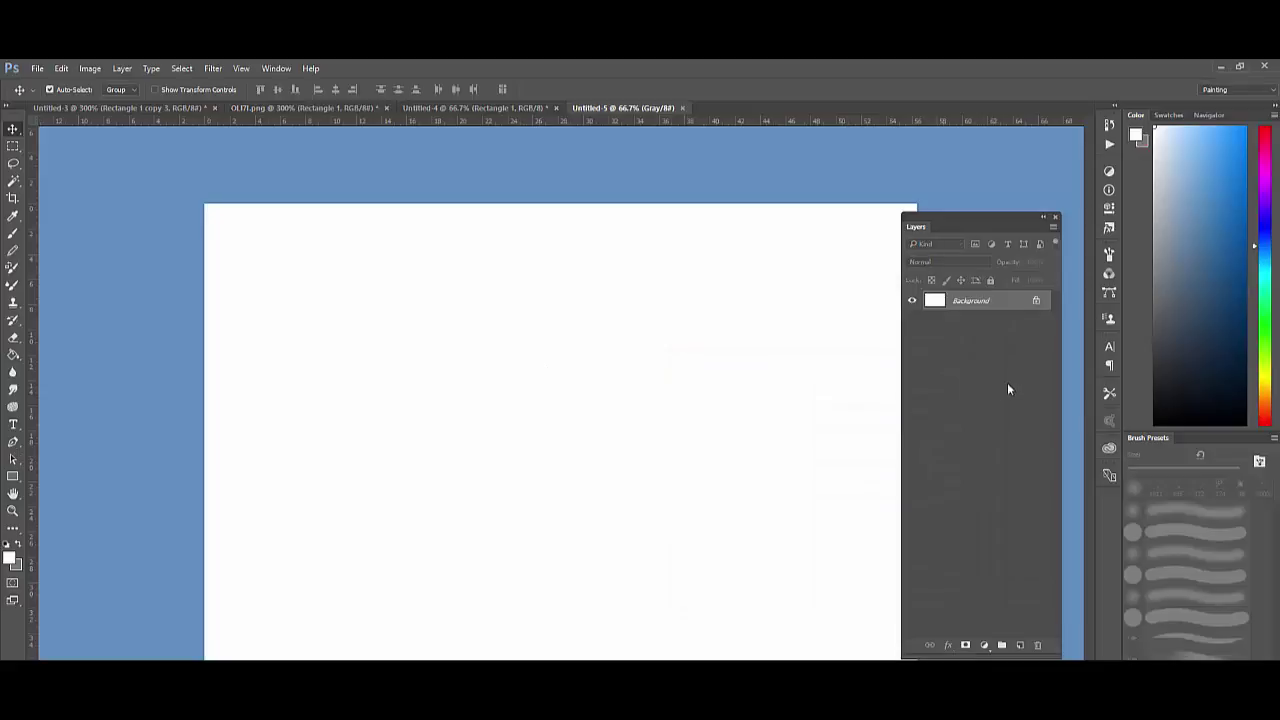
{"action": "left_click", "coordinate": [680, 108]}
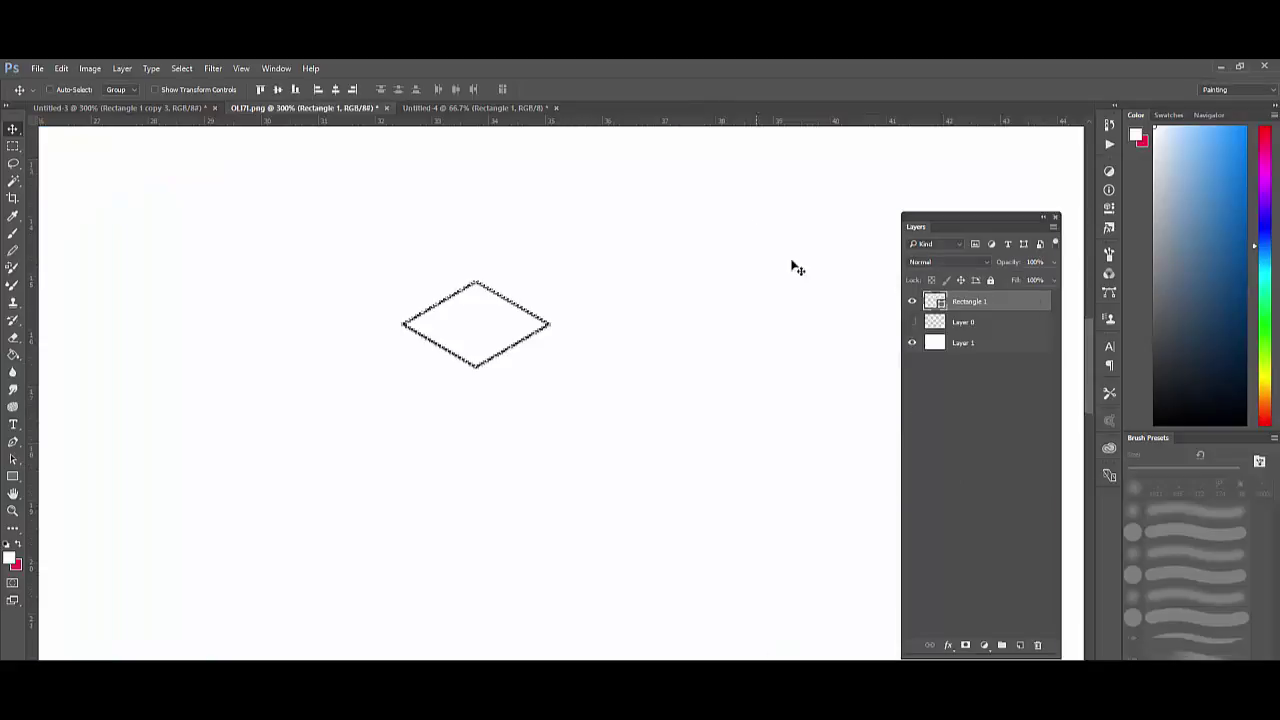
{"action": "left_click", "coordinate": [965, 345]}
{"action": "key", "text": "ctrl"}
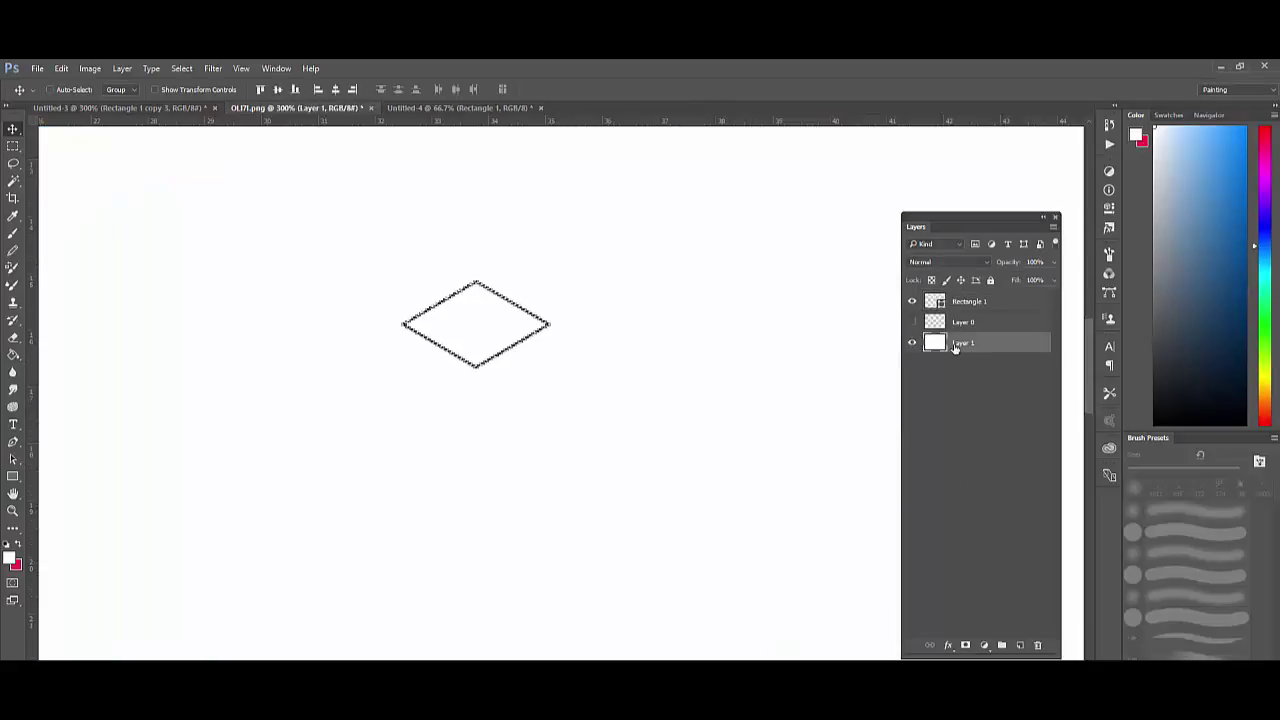
{"action": "key", "text": "ctrl+n"}
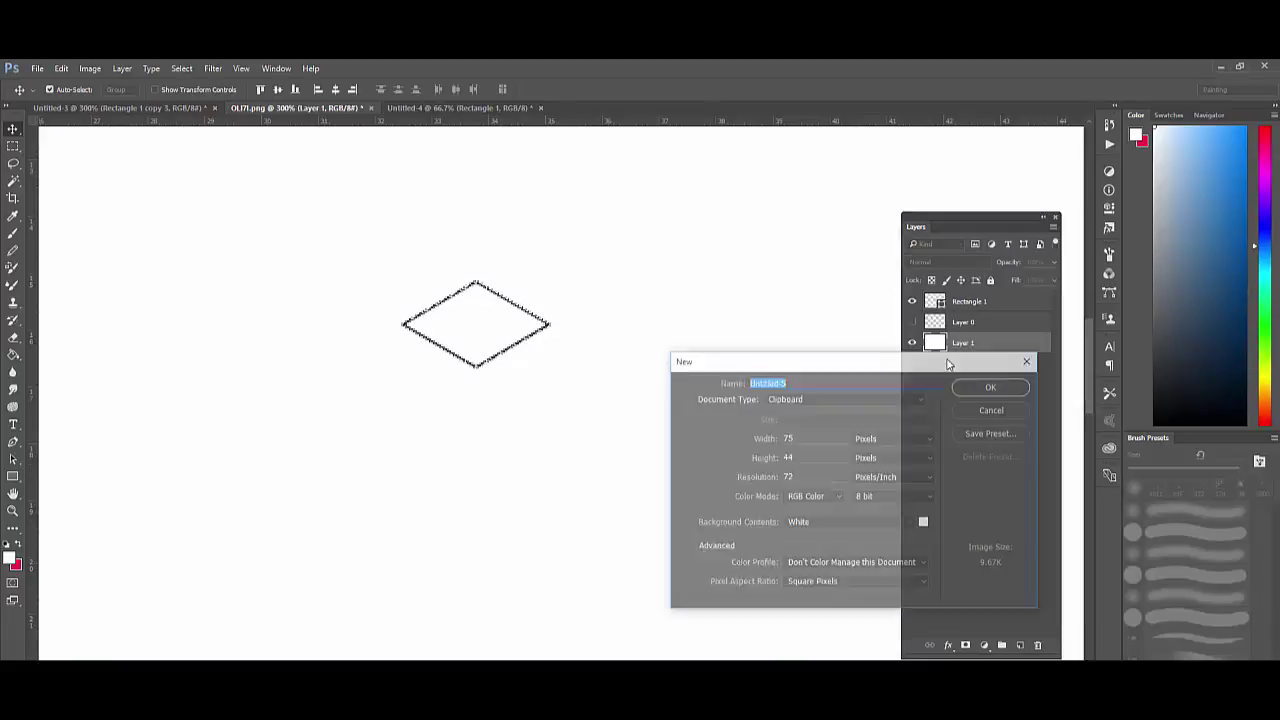
{"action": "left_click", "coordinate": [988, 389]}
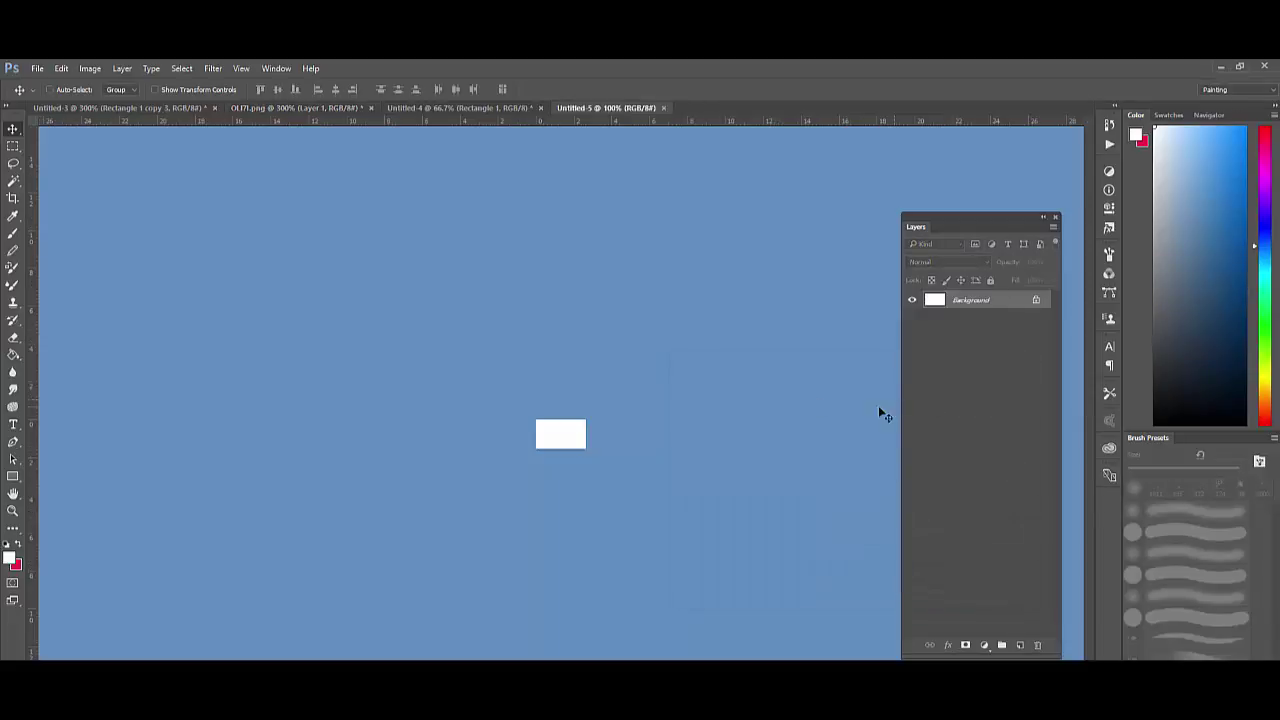
Close the old Untitled-4 grid document without saving and return to OLI7I.png.
{"action": "left_click", "coordinate": [446, 111]}
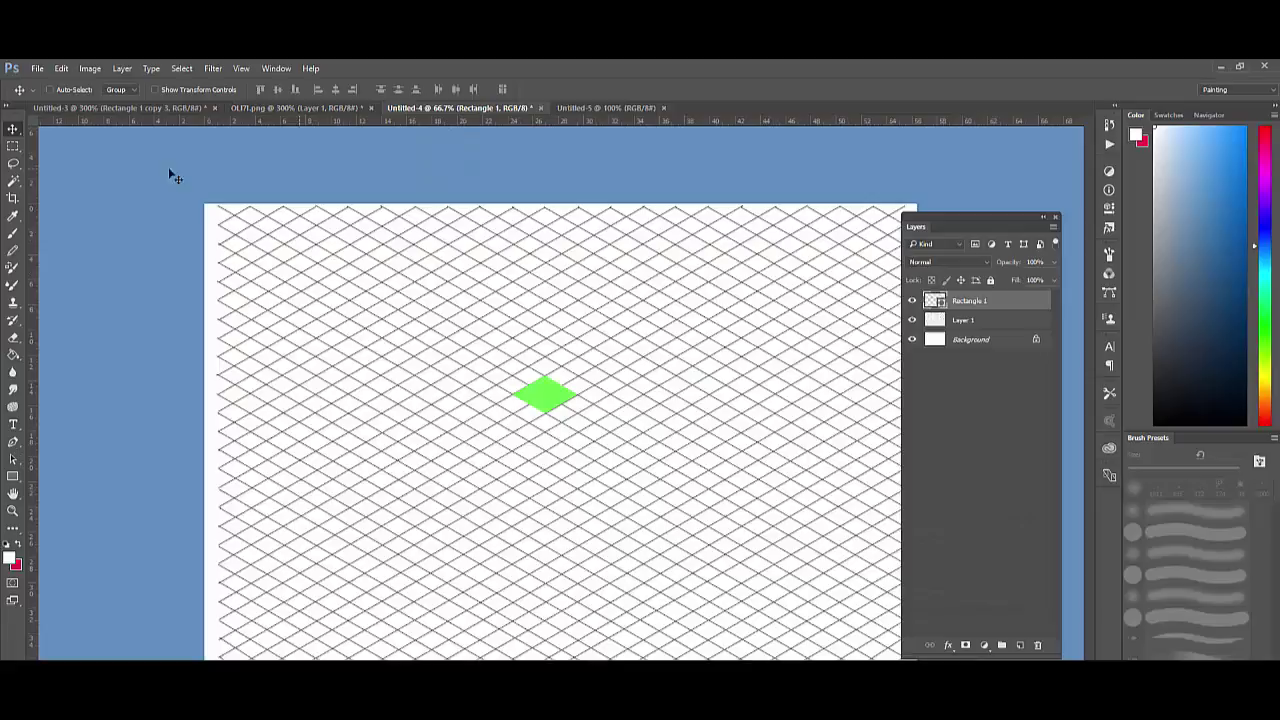
{"action": "left_click", "coordinate": [540, 108]}
{"action": "left_click", "coordinate": [645, 328]}
{"action": "left_click", "coordinate": [300, 110]}
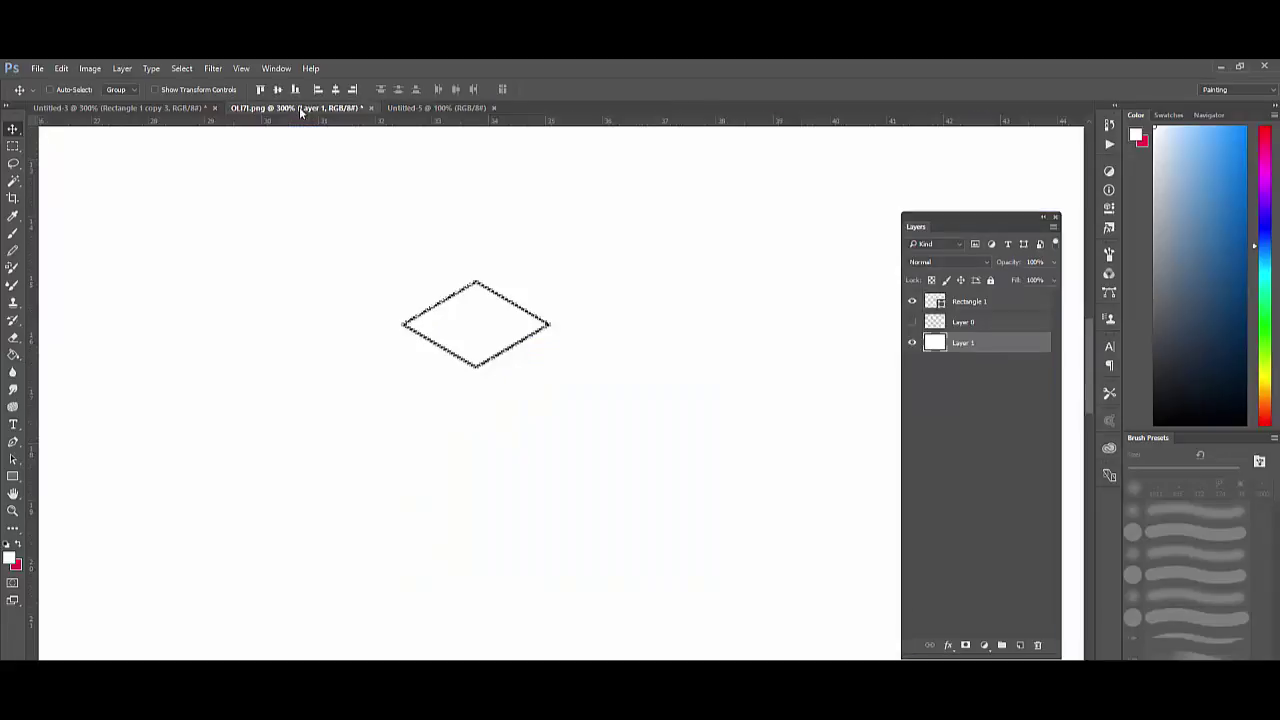
{"action": "key", "text": "ctrl"}
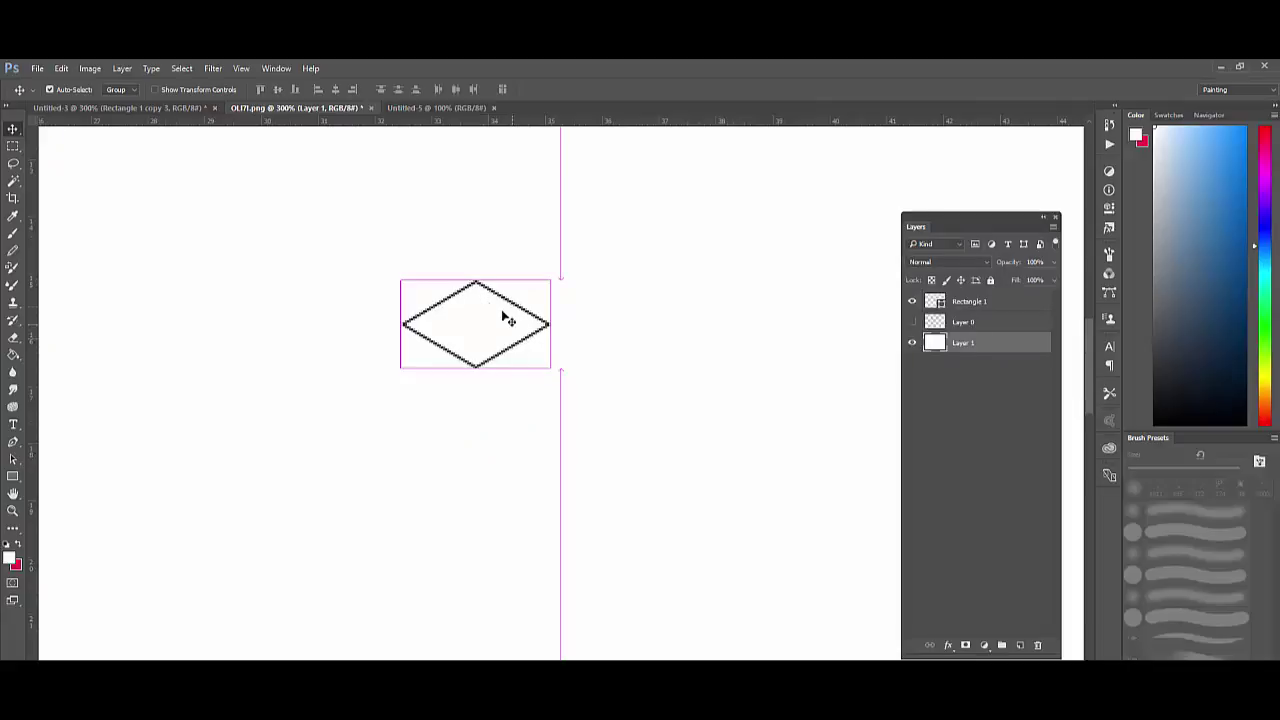
Drag the Rectangle 1 rhombus into Untitled-5 and nudge it into alignment on the small canvas.
{"action": "left_click", "coordinate": [945, 308]}
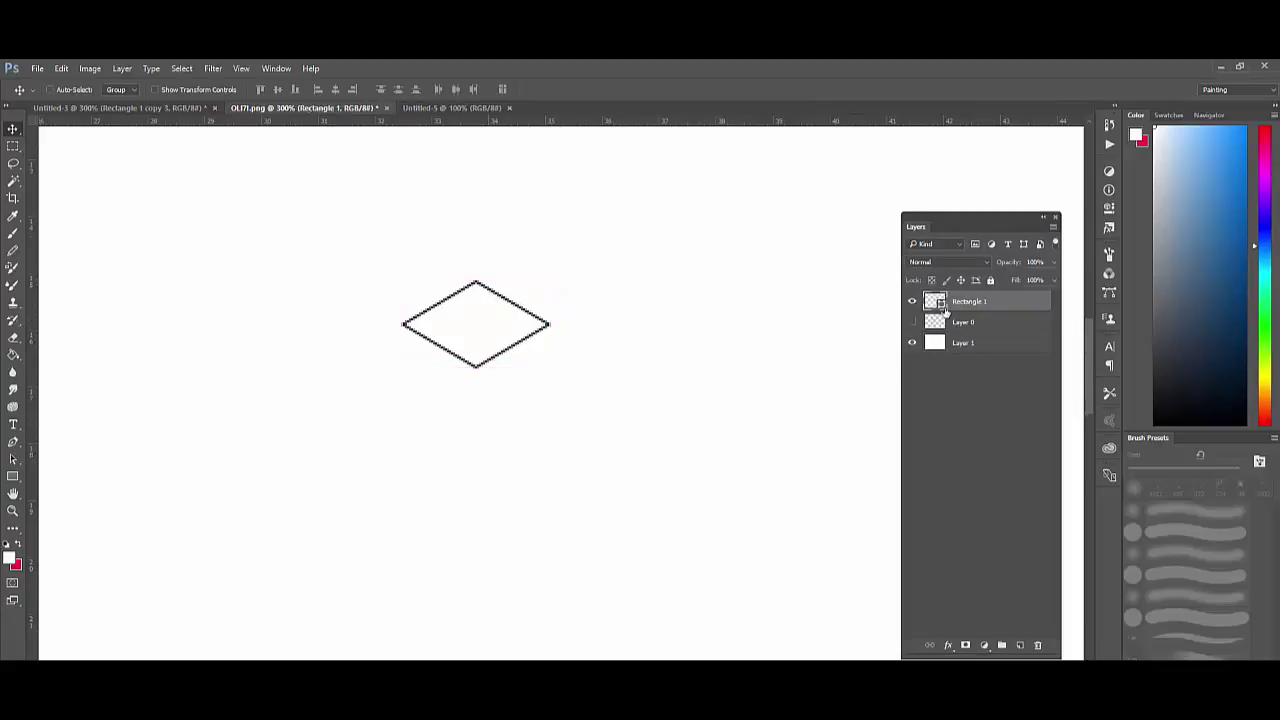
{"action": "left_click_drag", "start_coordinate": [497, 296], "coordinate": [490, 224]}
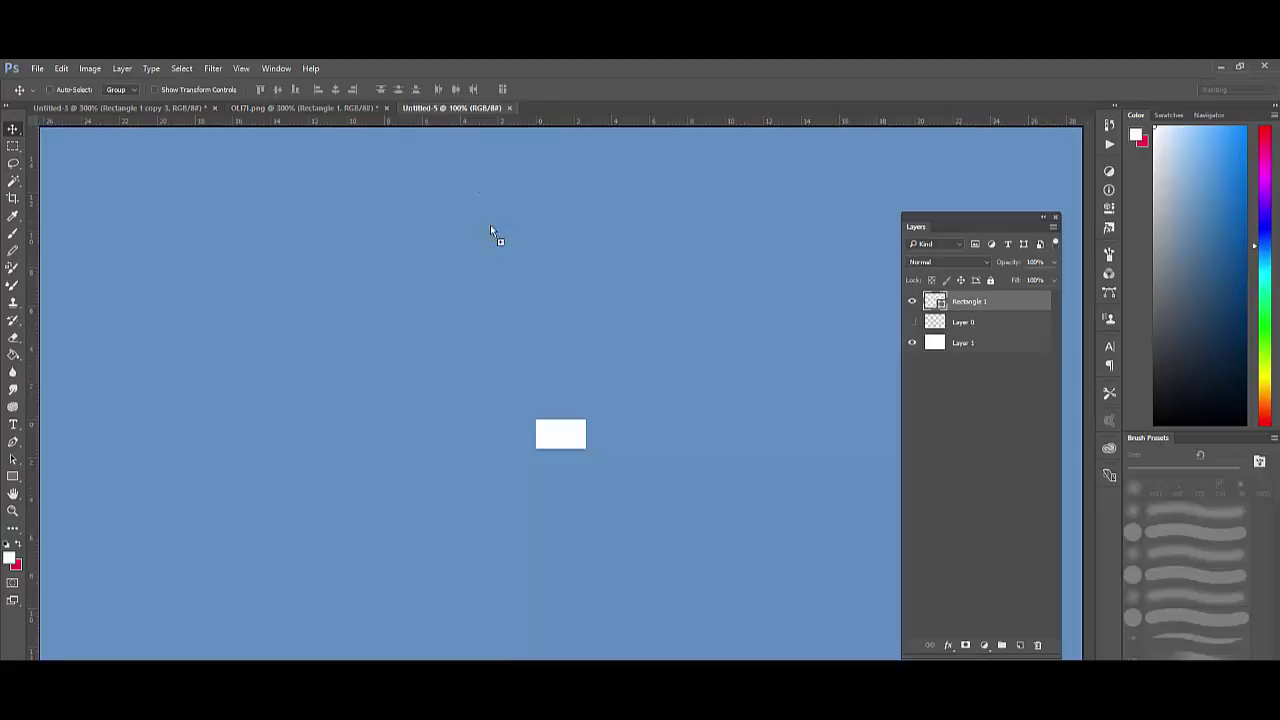
{"action": "left_click_drag", "start_coordinate": [560, 430], "coordinate": [612, 417]}
{"action": "key", "text": "ctrl+plus"}
{"action": "key", "text": "ctrl+plus"}
{"action": "key", "text": "ctrl+plus"}
{"action": "key", "text": "ctrl+plus"}
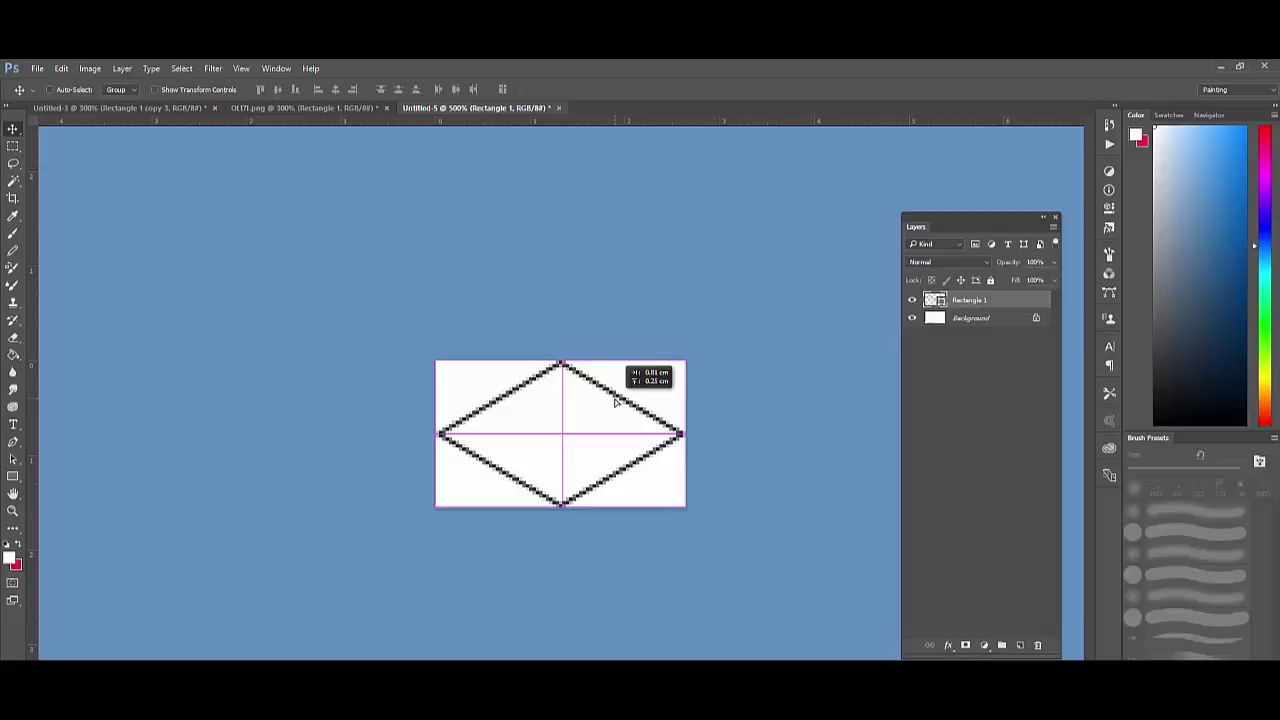
{"action": "left_click_drag", "start_coordinate": [614, 400], "coordinate": [616, 402]}
{"action": "key", "text": "ctrl+plus"}
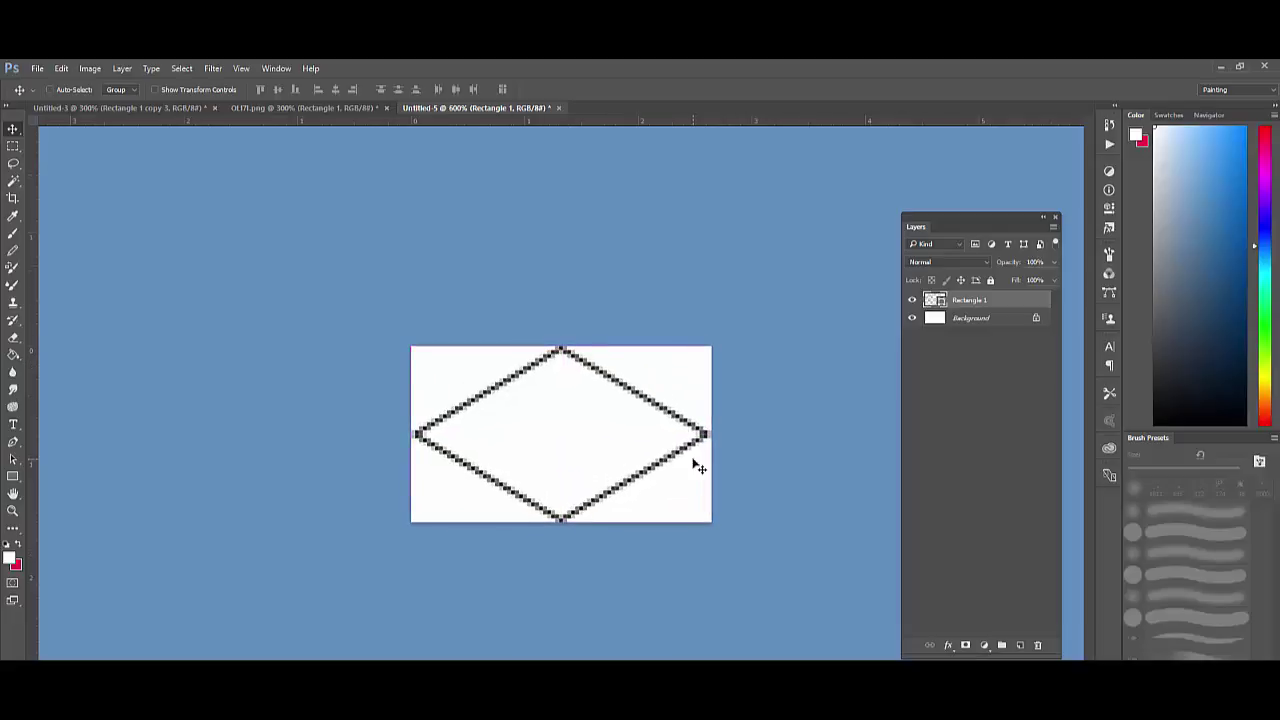
{"action": "key", "text": "Right"}
{"action": "key", "text": "Left"}
{"action": "key", "text": "Right"}
{"action": "key", "text": "Left"}
{"action": "key", "text": "Right"}
{"action": "key", "text": "Left"}
Delete the white Background layer and duplicate the rhombus outline layer.
{"action": "left_click", "coordinate": [964, 326]}
{"action": "key", "text": "Delete"}
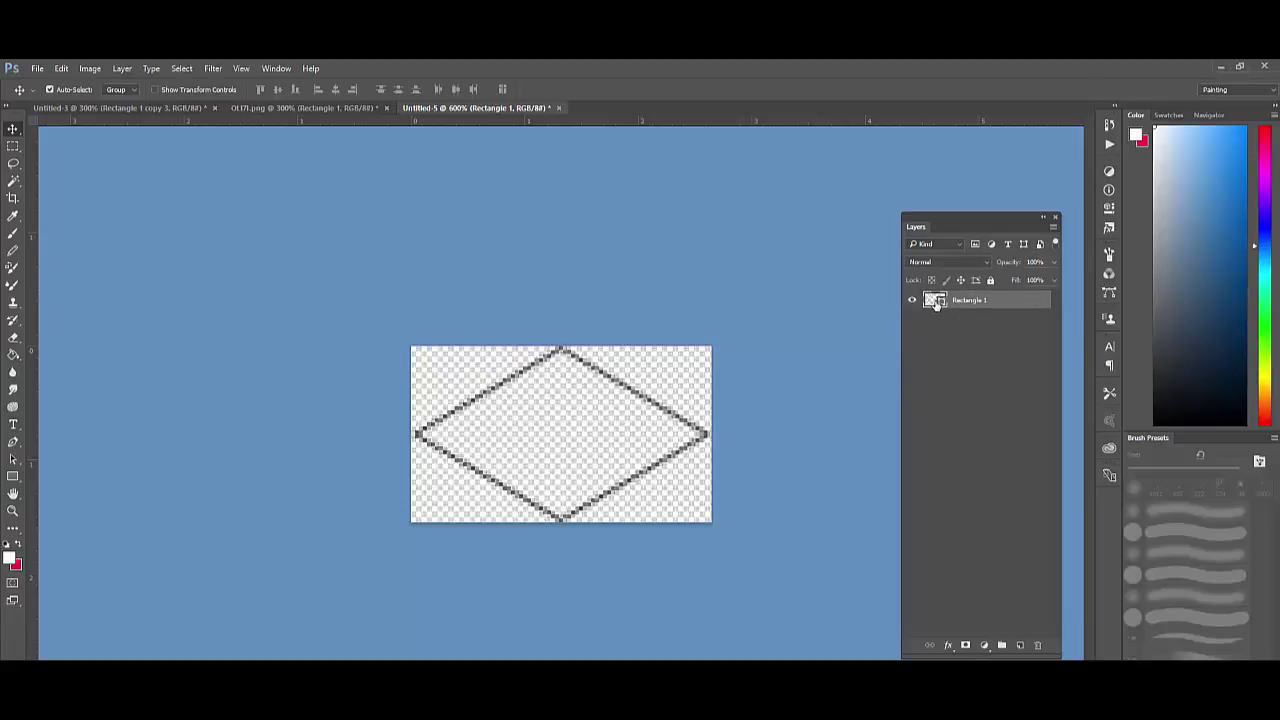
{"action": "key", "text": "ctrl+j"}
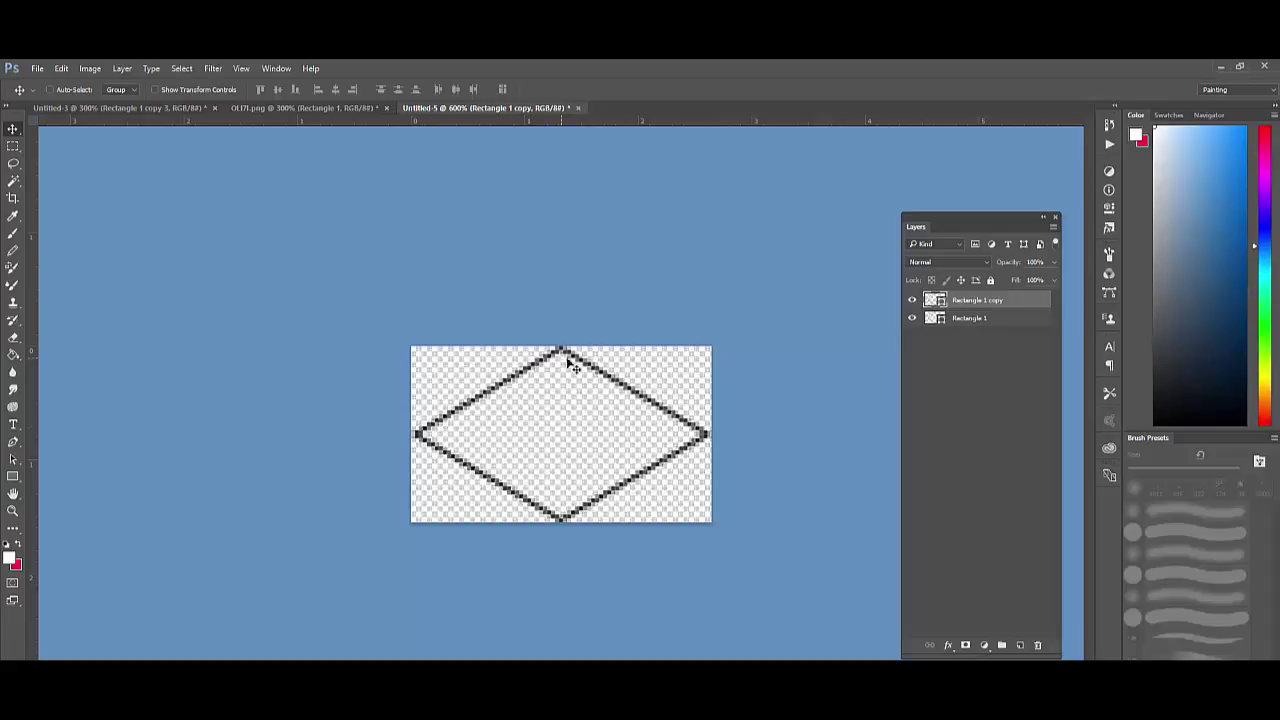
Define the diamond tile as a pattern named 111 and return to OLI7I.png.
{"action": "left_click", "coordinate": [62, 69]}
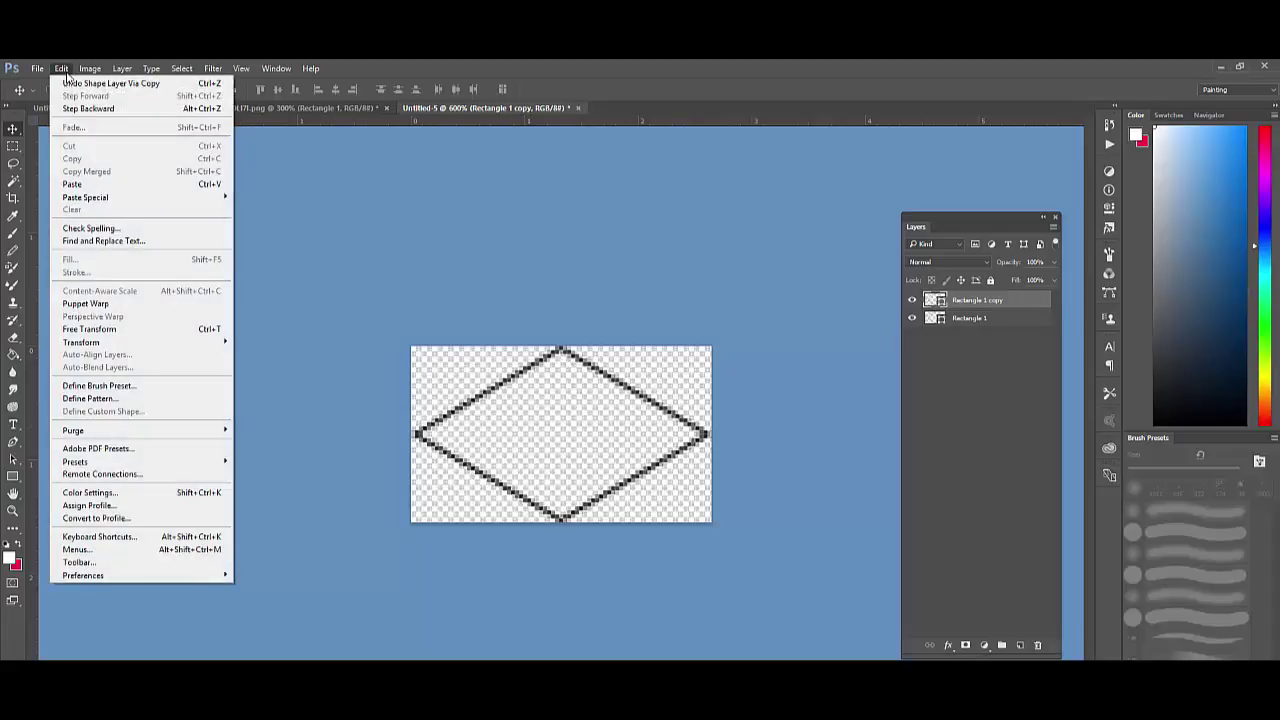
{"action": "left_click", "coordinate": [123, 399]}
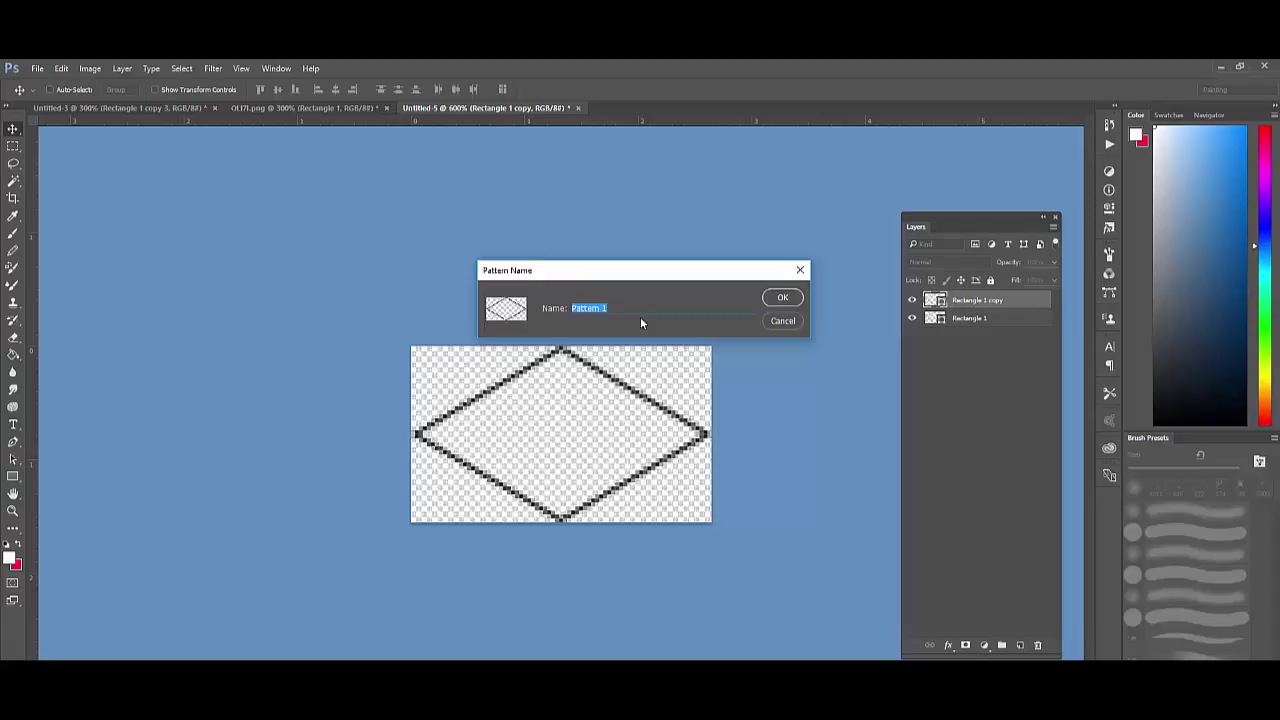
{"action": "type", "text": "111"}
{"action": "key", "text": "Return"}
{"action": "left_click", "coordinate": [313, 108]}
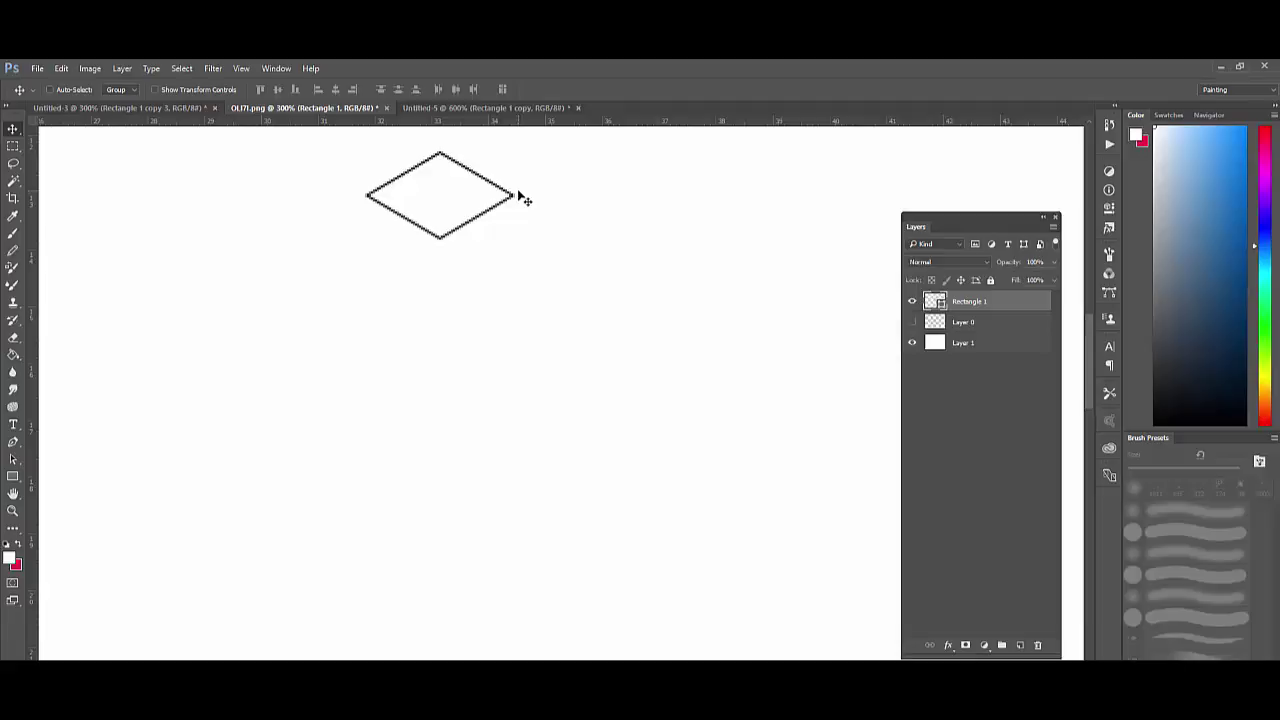
Rename OLI7I.png's white Layer 1 to 'bg'.
{"action": "key", "text": "ctrl"}
{"action": "key", "text": "ctrl+minus"}
{"action": "key", "text": "ctrl+minus"}
{"action": "key", "text": "ctrl+minus"}
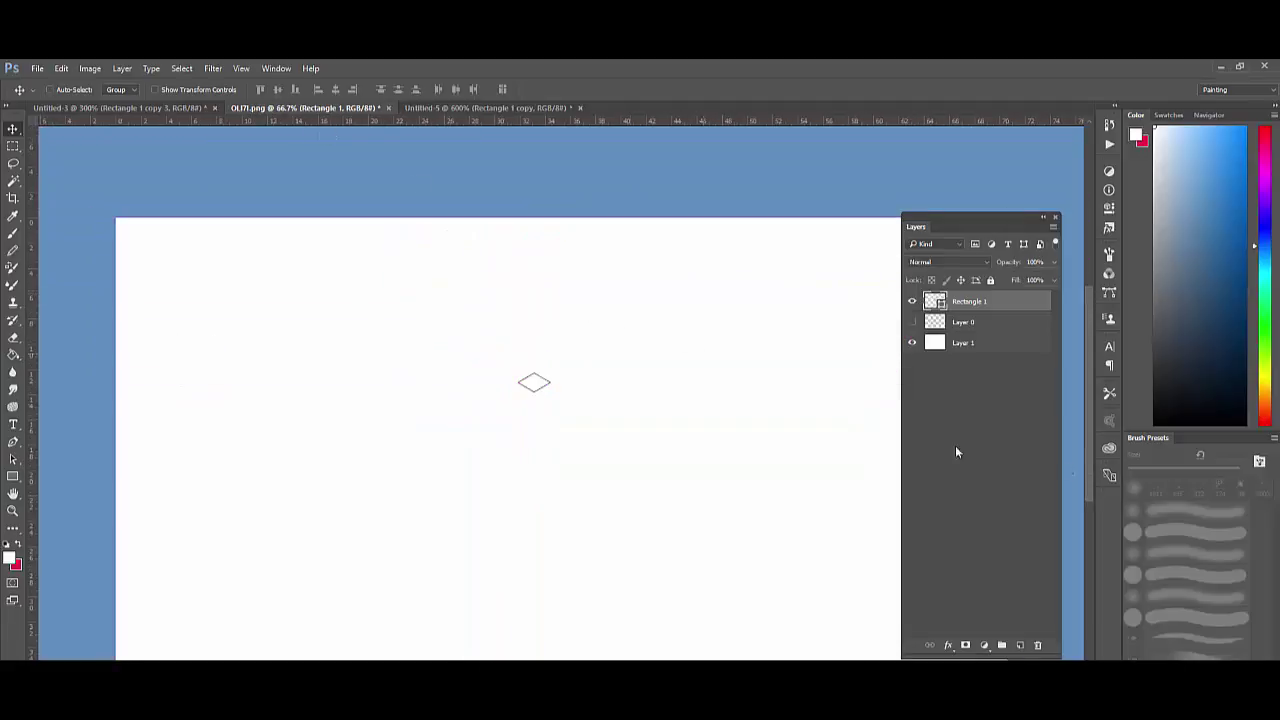
{"action": "left_click", "coordinate": [942, 346]}
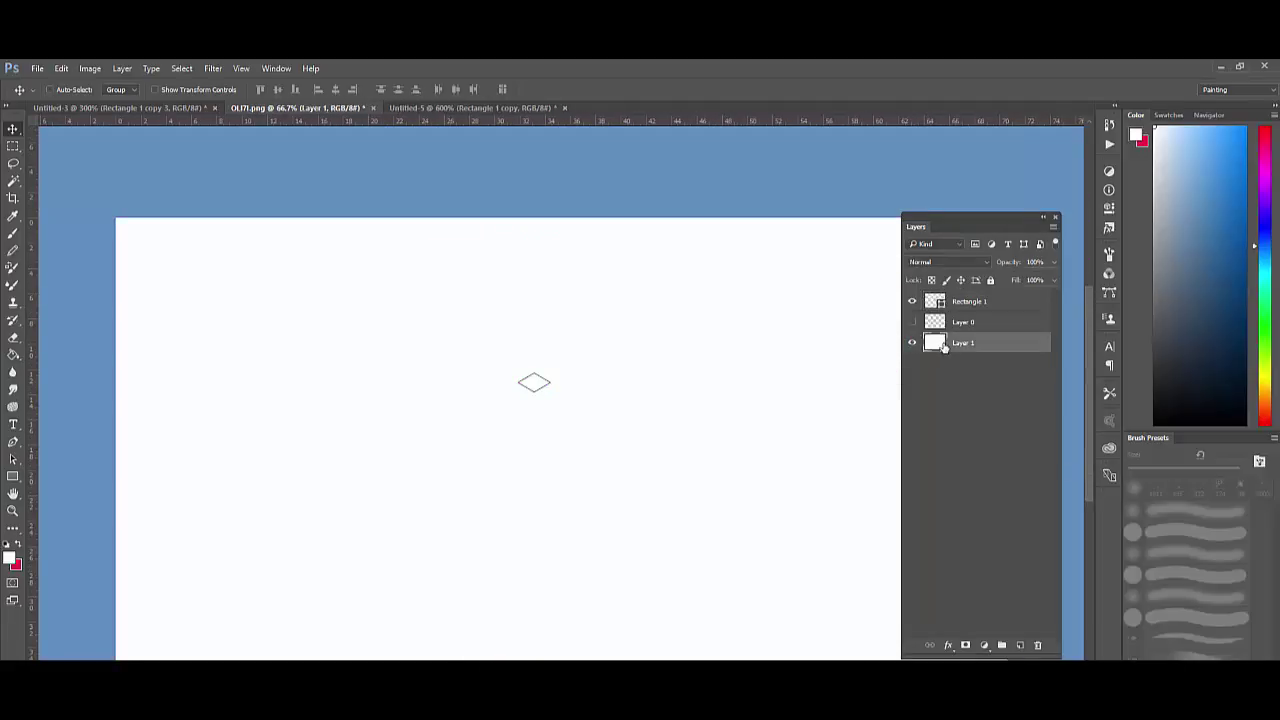
{"action": "double_click", "coordinate": [962, 344]}
{"action": "type", "text": "bg"}
{"action": "key", "text": "Return"}
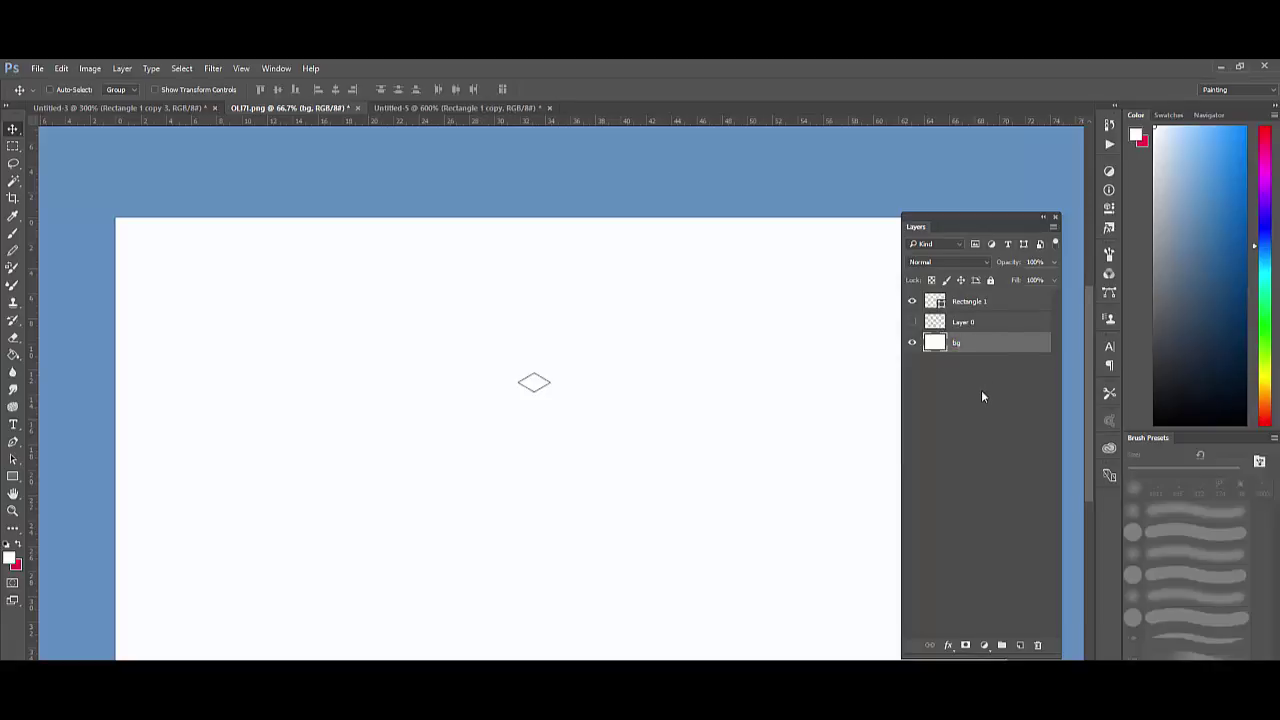
{"action": "right_click", "coordinate": [940, 346]}
{"action": "key", "text": "Escape"}
{"action": "left_click", "coordinate": [948, 648]}
Add a Pattern Overlay using pattern 111 to the bg layer's style.
{"action": "left_click", "coordinate": [1001, 486]}
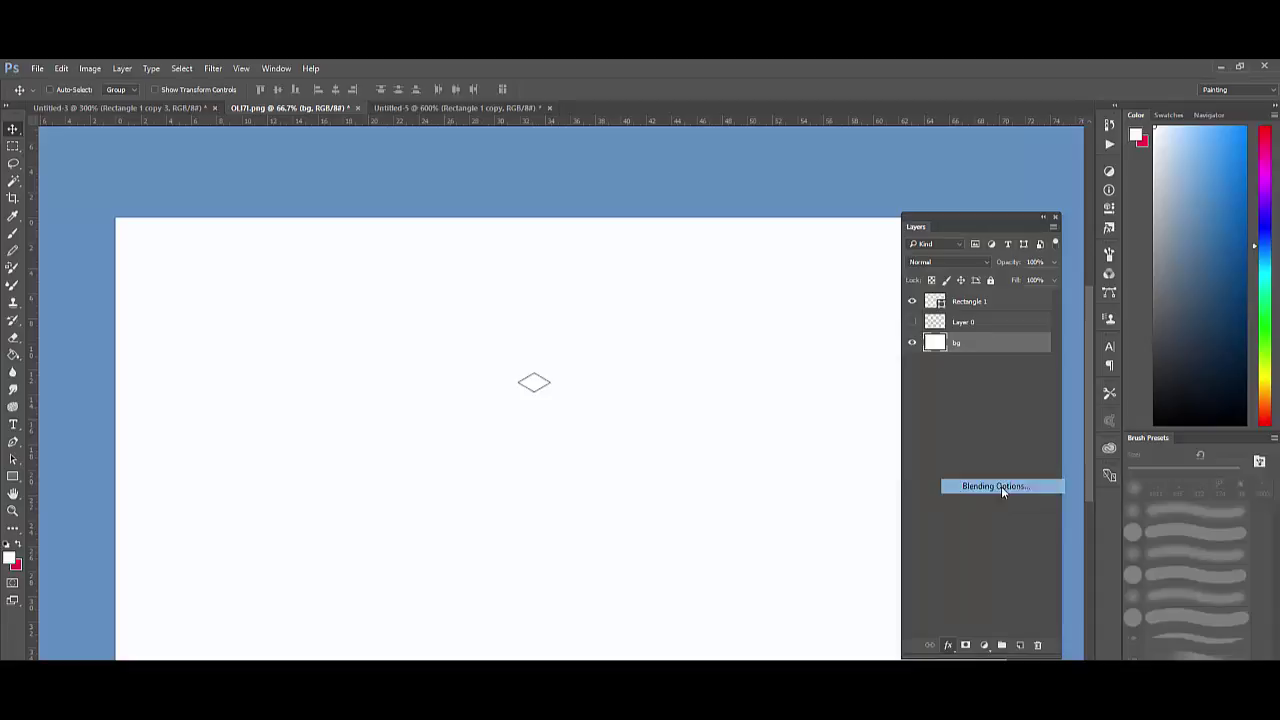
{"action": "left_click_drag", "start_coordinate": [474, 198], "coordinate": [691, 182]}
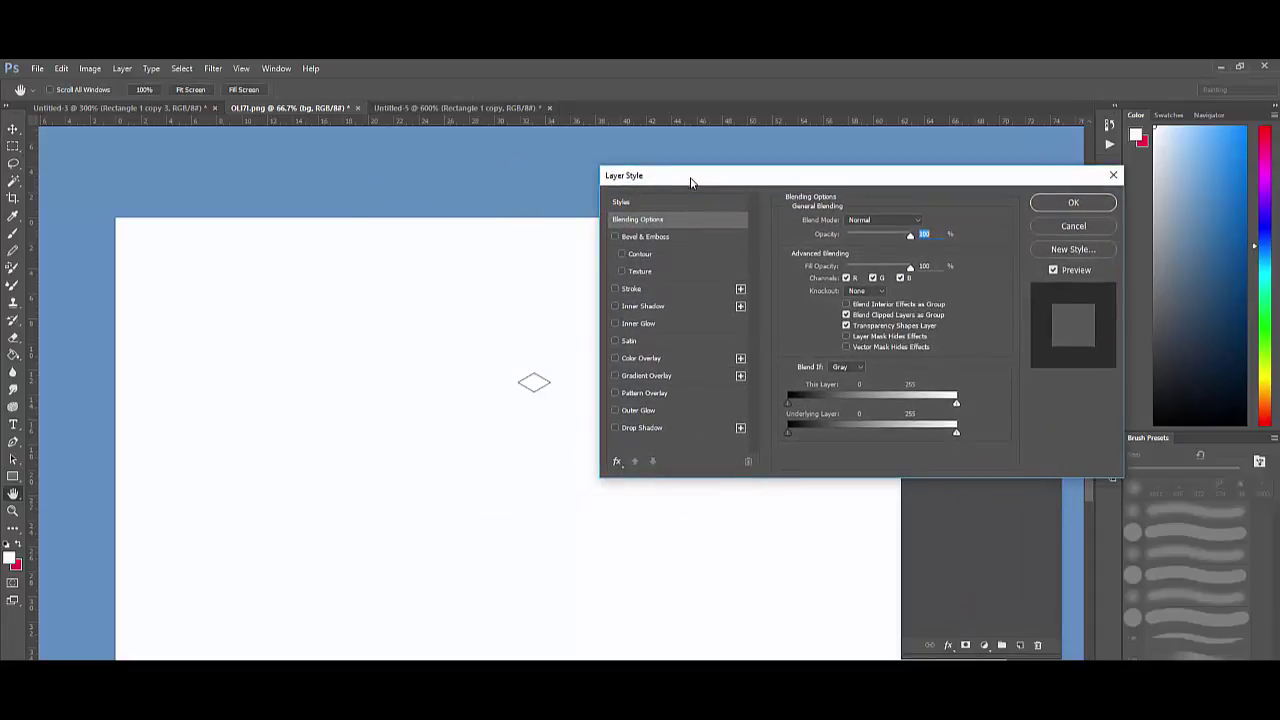
{"action": "left_click", "coordinate": [645, 393]}
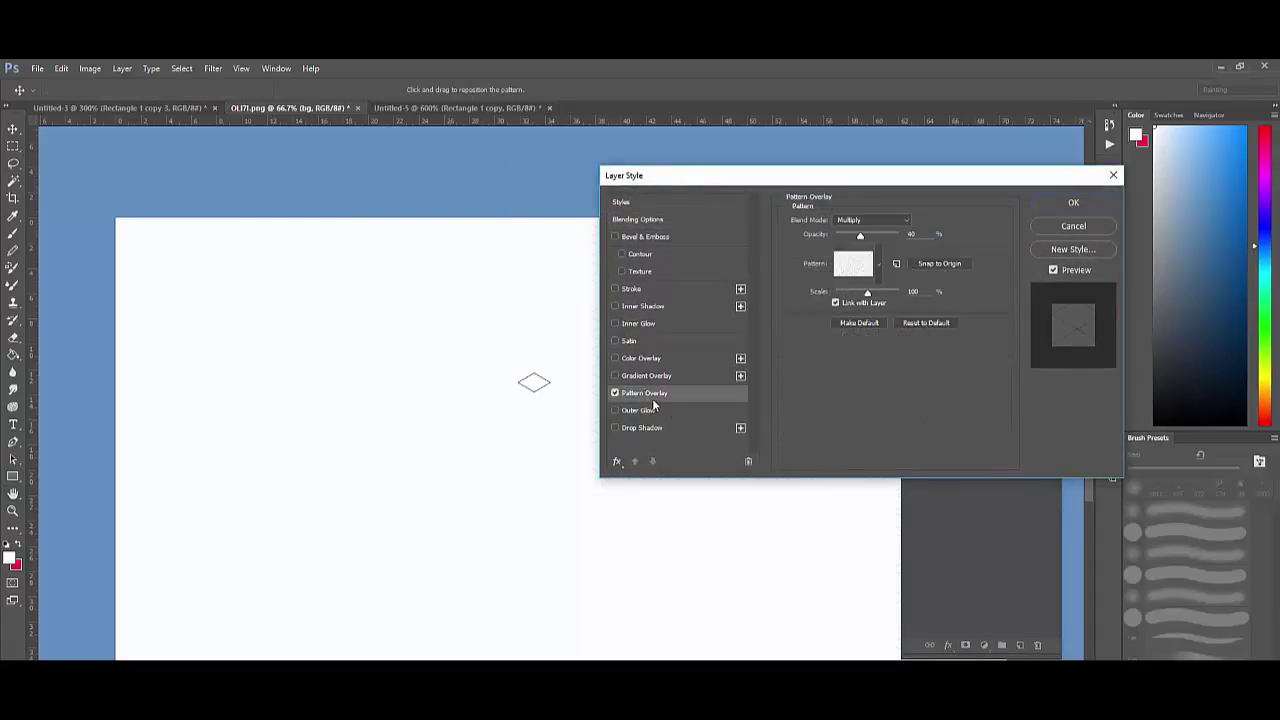
{"action": "left_click", "coordinate": [877, 268]}
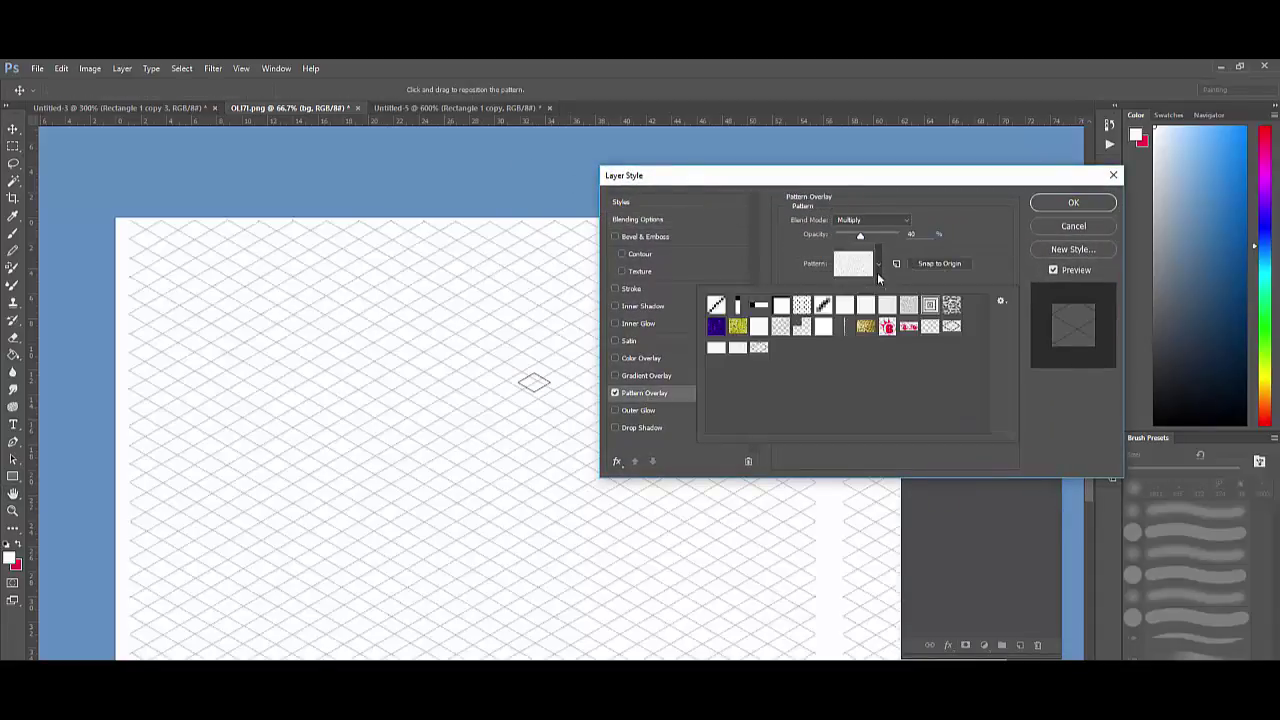
{"action": "left_click", "coordinate": [758, 348]}
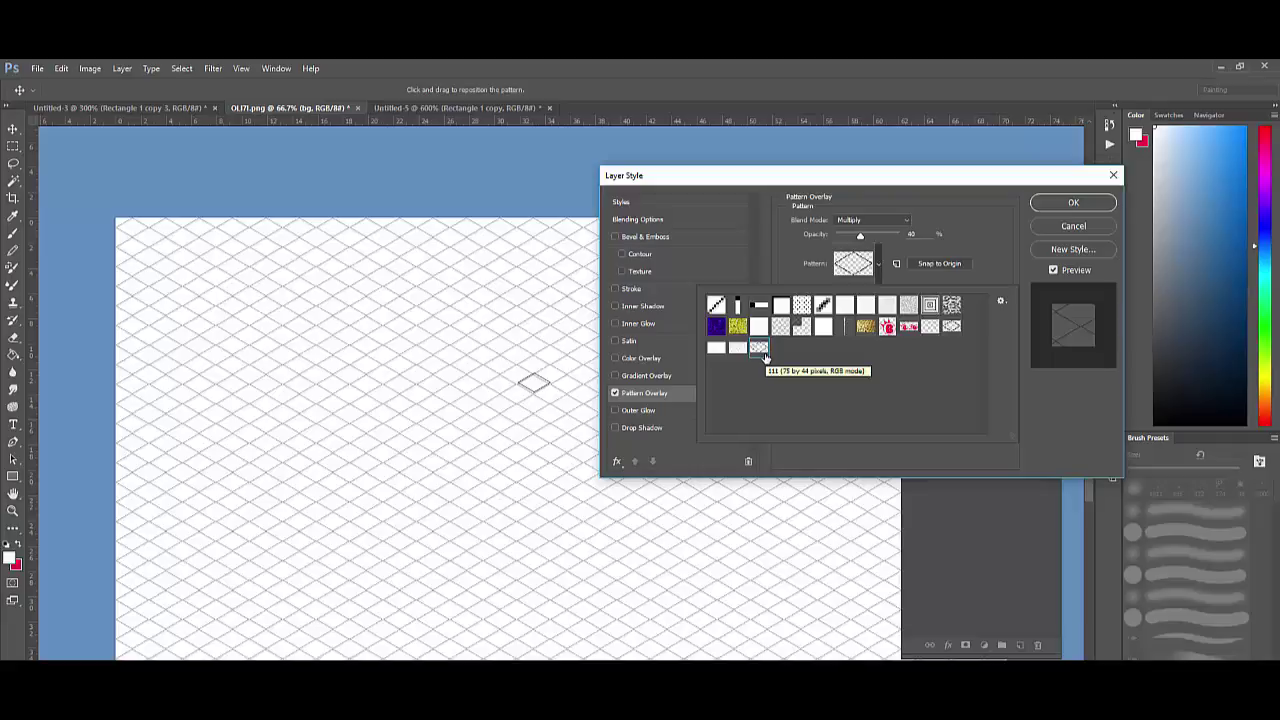
{"action": "left_click", "coordinate": [1052, 205]}
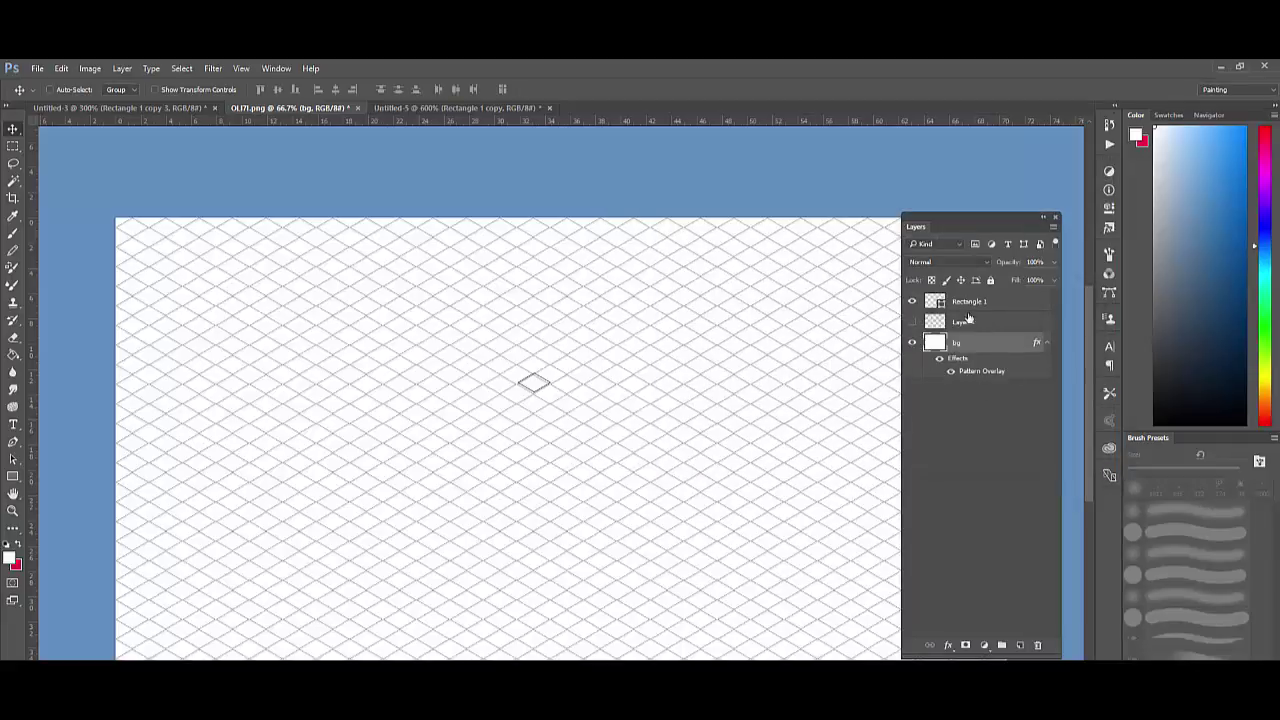
Hide the Rectangle 1 diamond layer and scroll around to inspect the tiled grid.
{"action": "left_click", "coordinate": [911, 301]}
{"action": "scroll", "coordinate": [648, 492], "scroll_direction": "down", "scroll_amount": 2}
{"action": "scroll", "coordinate": [648, 492], "scroll_direction": "up", "scroll_amount": 1}
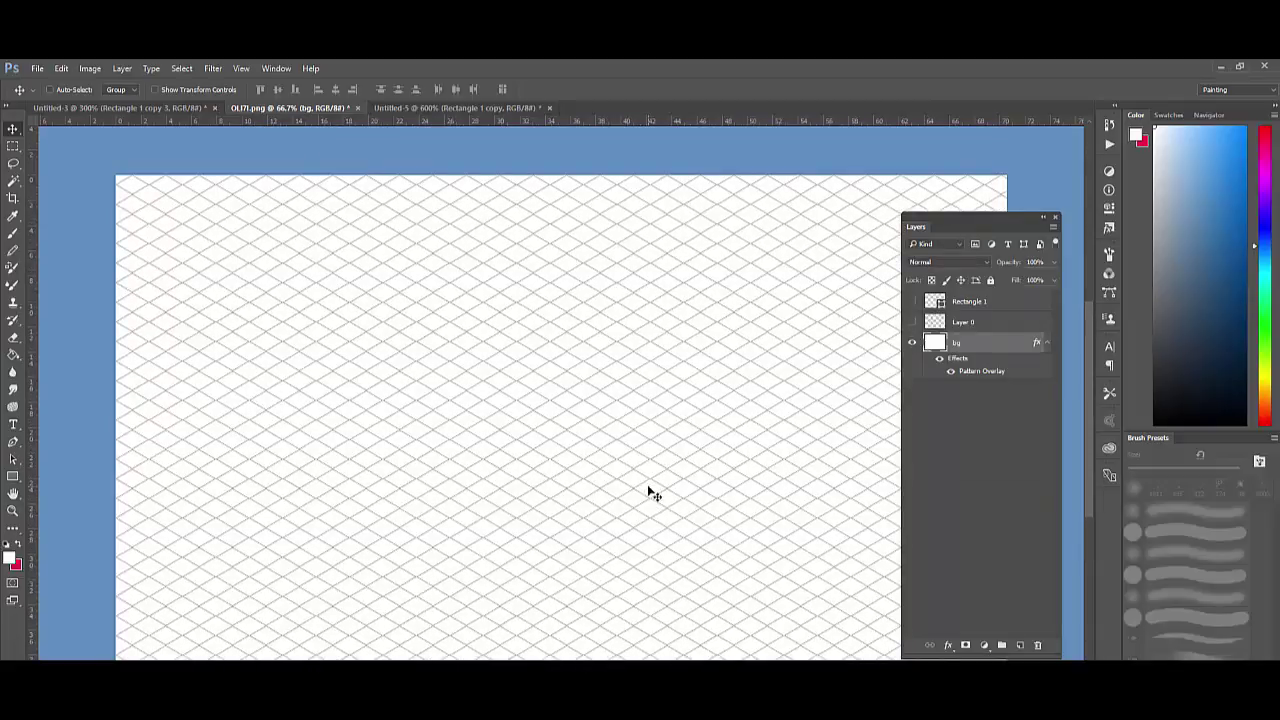
{"action": "scroll", "coordinate": [648, 492], "scroll_direction": "up", "scroll_amount": 5}
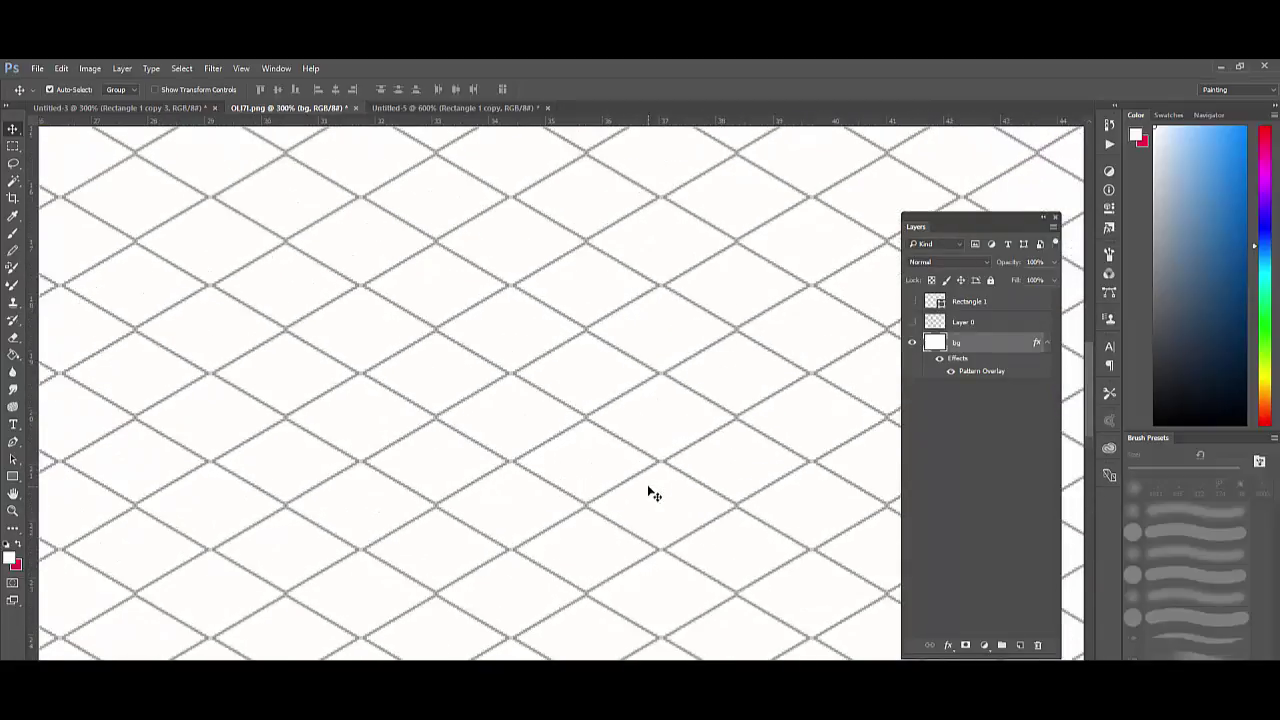
{"action": "scroll", "coordinate": [648, 492], "scroll_direction": "down", "scroll_amount": 3}
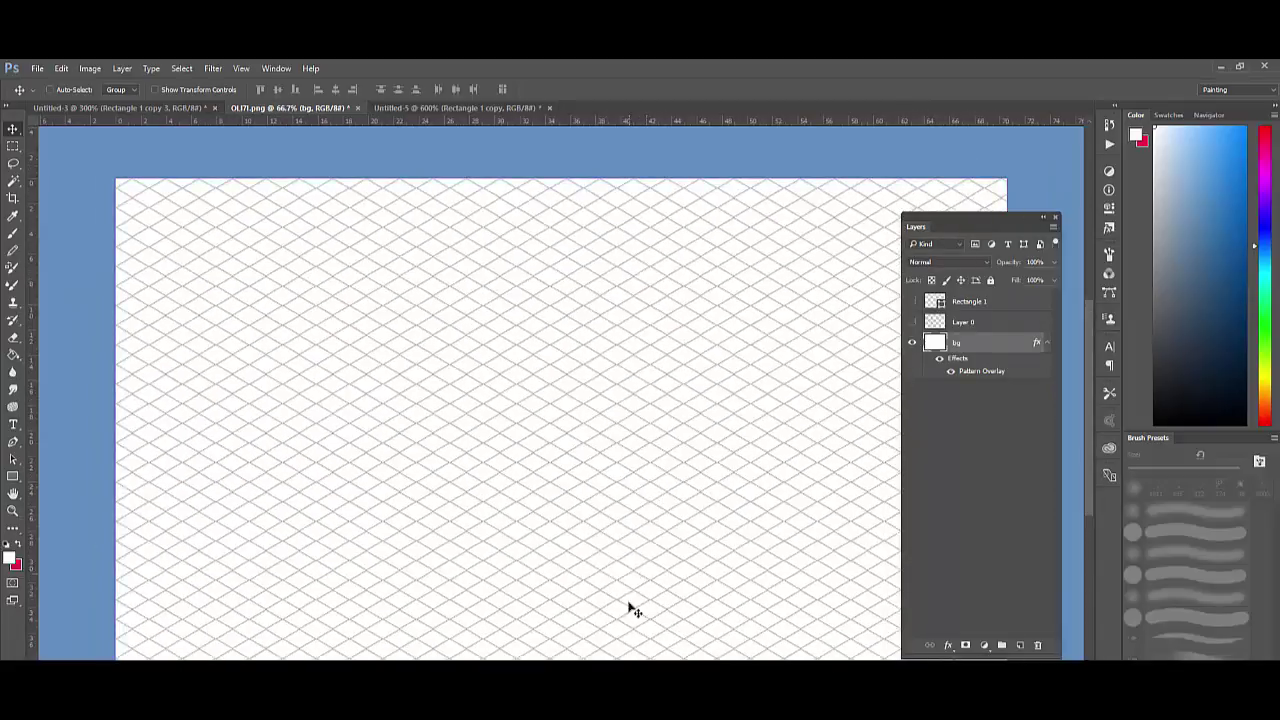
{"action": "scroll", "coordinate": [494, 606], "scroll_direction": "right", "scroll_amount": 4}
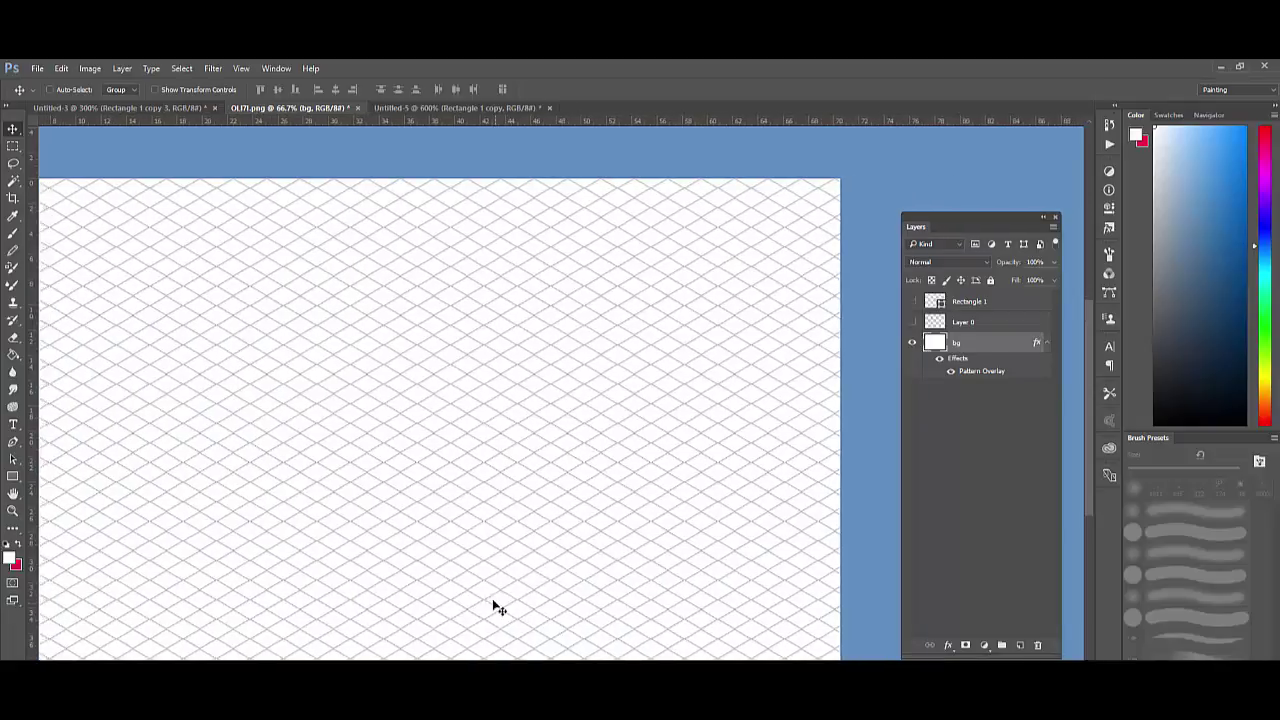
{"action": "scroll", "coordinate": [497, 605], "scroll_direction": "down", "scroll_amount": 1}
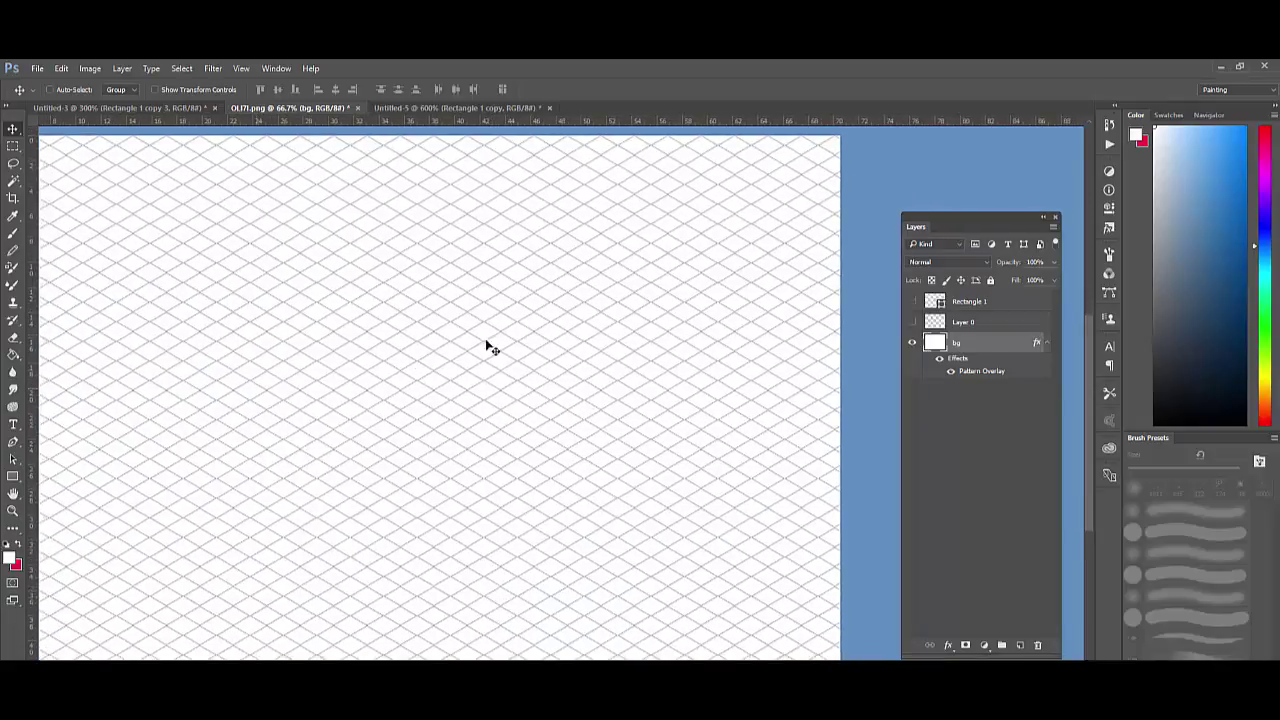
{"action": "scroll", "coordinate": [654, 603], "scroll_direction": "up", "scroll_amount": 2}
Try shifting the bg layer, undo it, and view the grid at 50% then 200%.
{"action": "left_click_drag", "start_coordinate": [605, 648], "coordinate": [598, 510]}
{"action": "key", "text": "ctrl+z"}
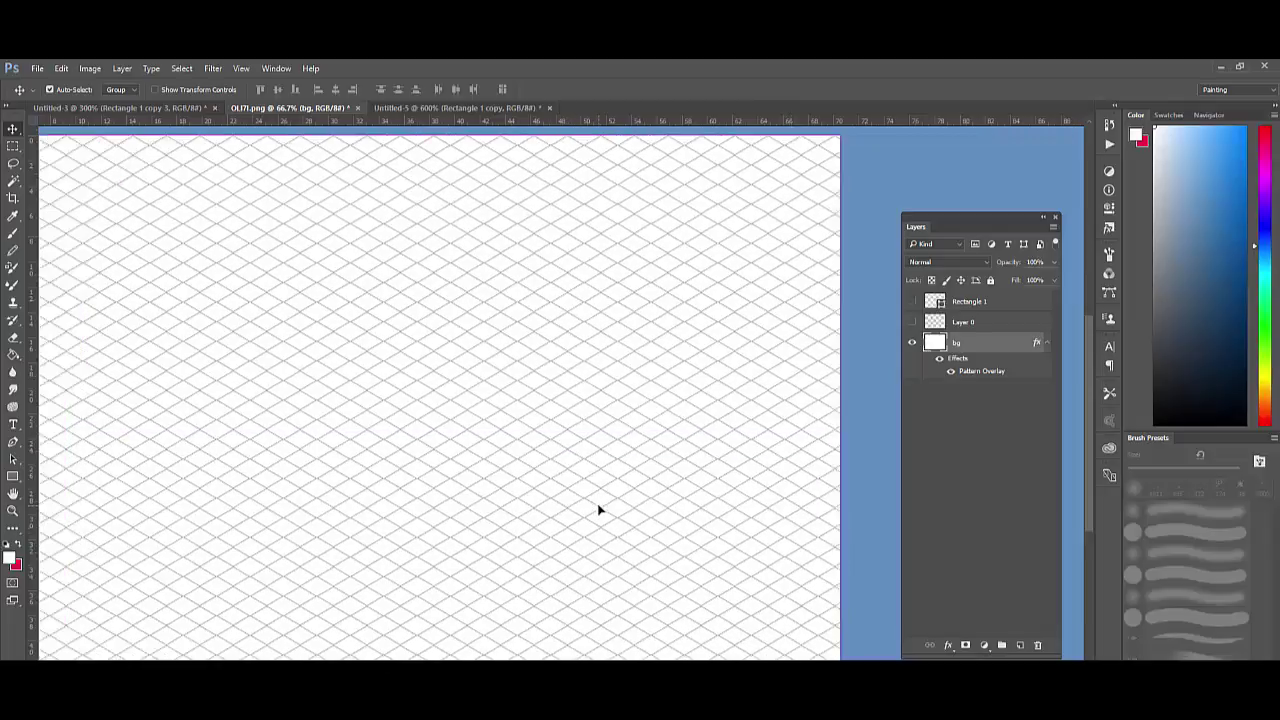
{"action": "key", "text": "ctrl+minus"}
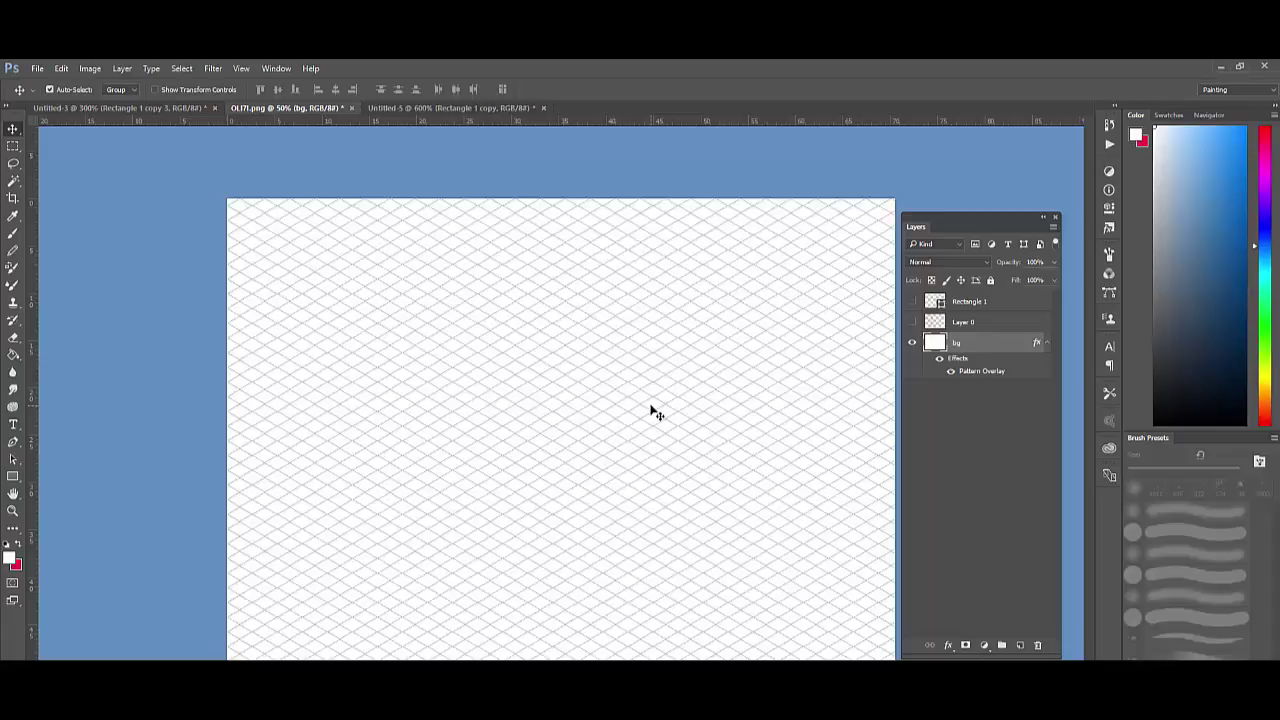
{"action": "key", "text": "ctrl+plus"}
{"action": "key", "text": "ctrl+plus"}
{"action": "key", "text": "ctrl+plus"}
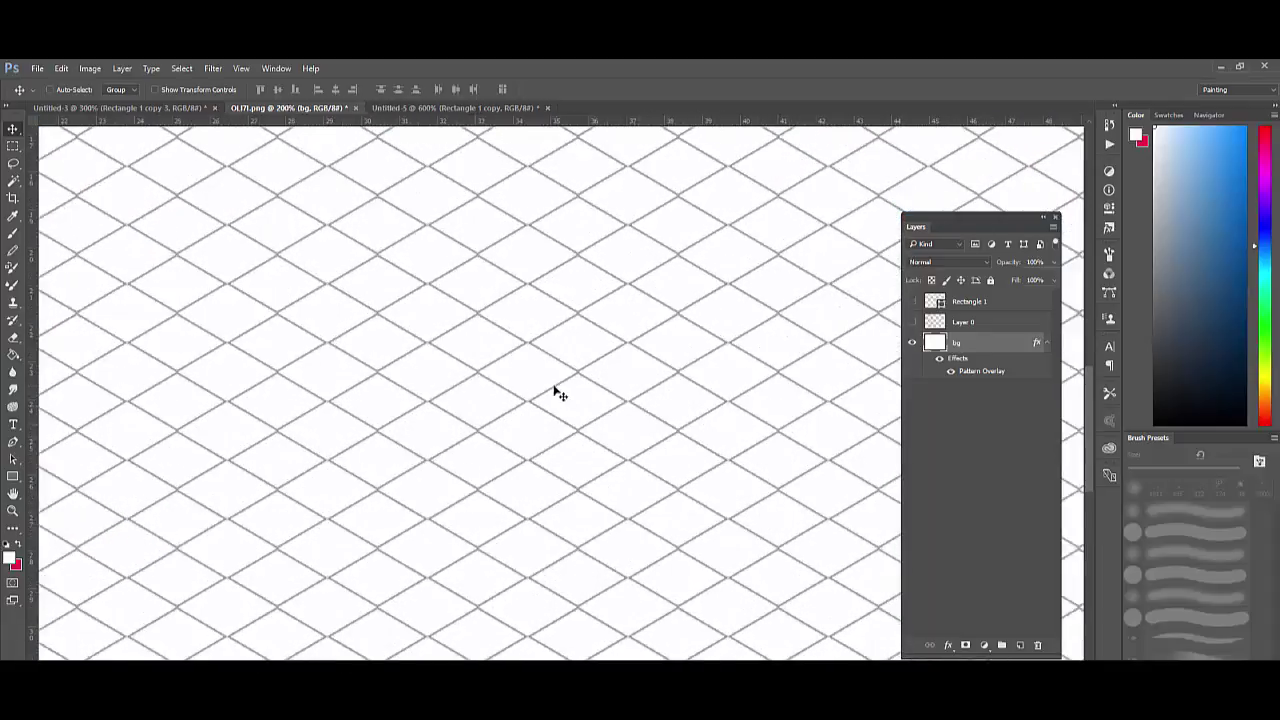
Briefly show and hide Layer 0's dark lines for comparison, then switch to Untitled-5.
{"action": "left_click", "coordinate": [911, 322]}
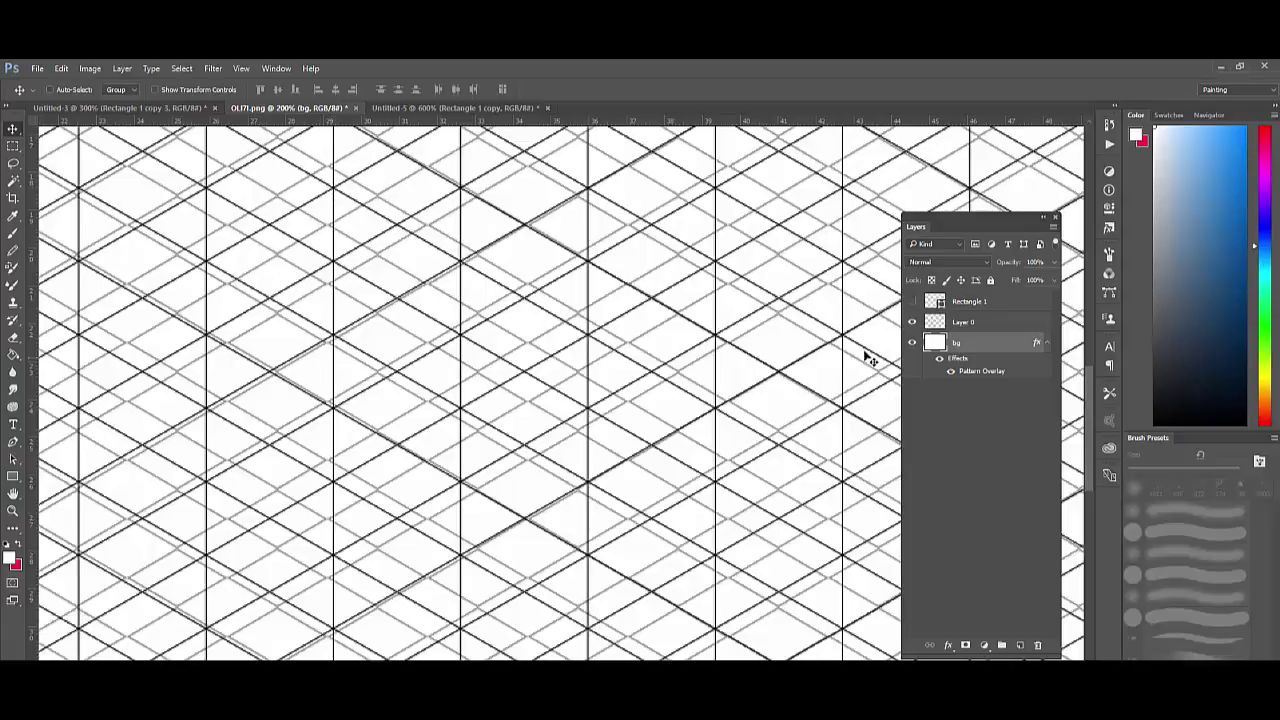
{"action": "left_click", "coordinate": [912, 322]}
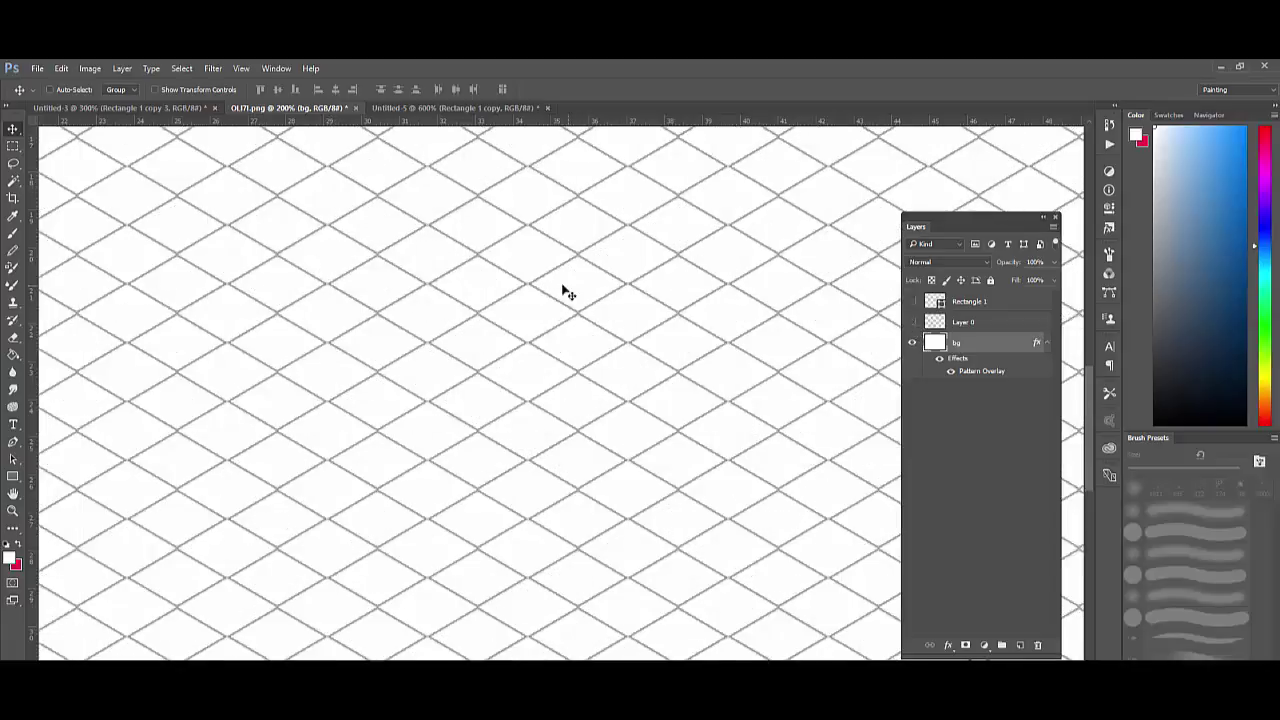
{"action": "key", "text": "ctrl+minus"}
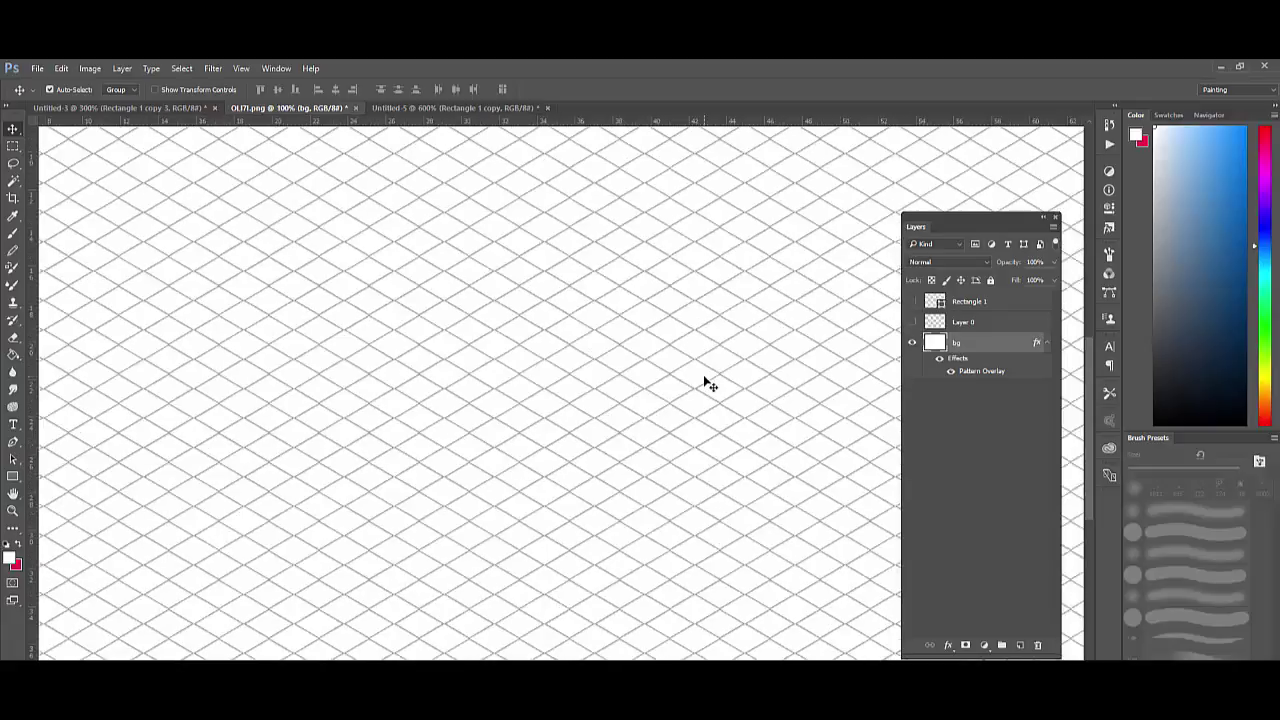
{"action": "key", "text": "ctrl+minus"}
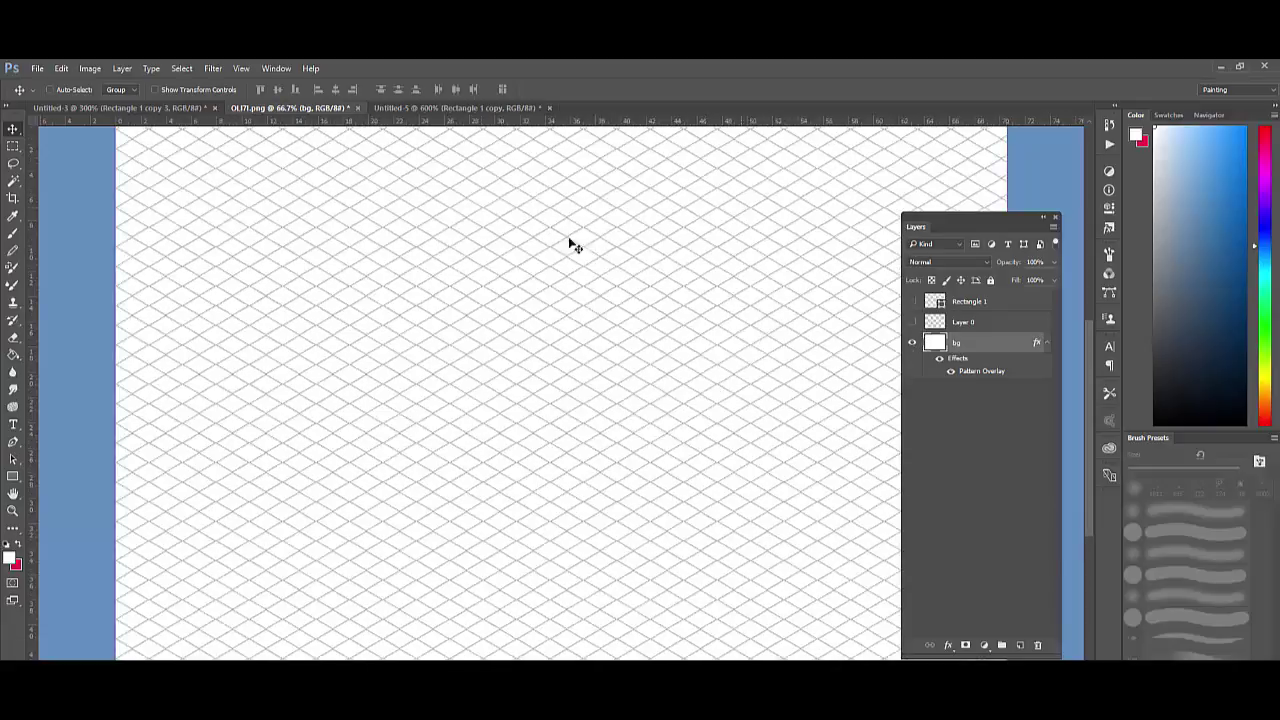
{"action": "left_click", "coordinate": [411, 107]}
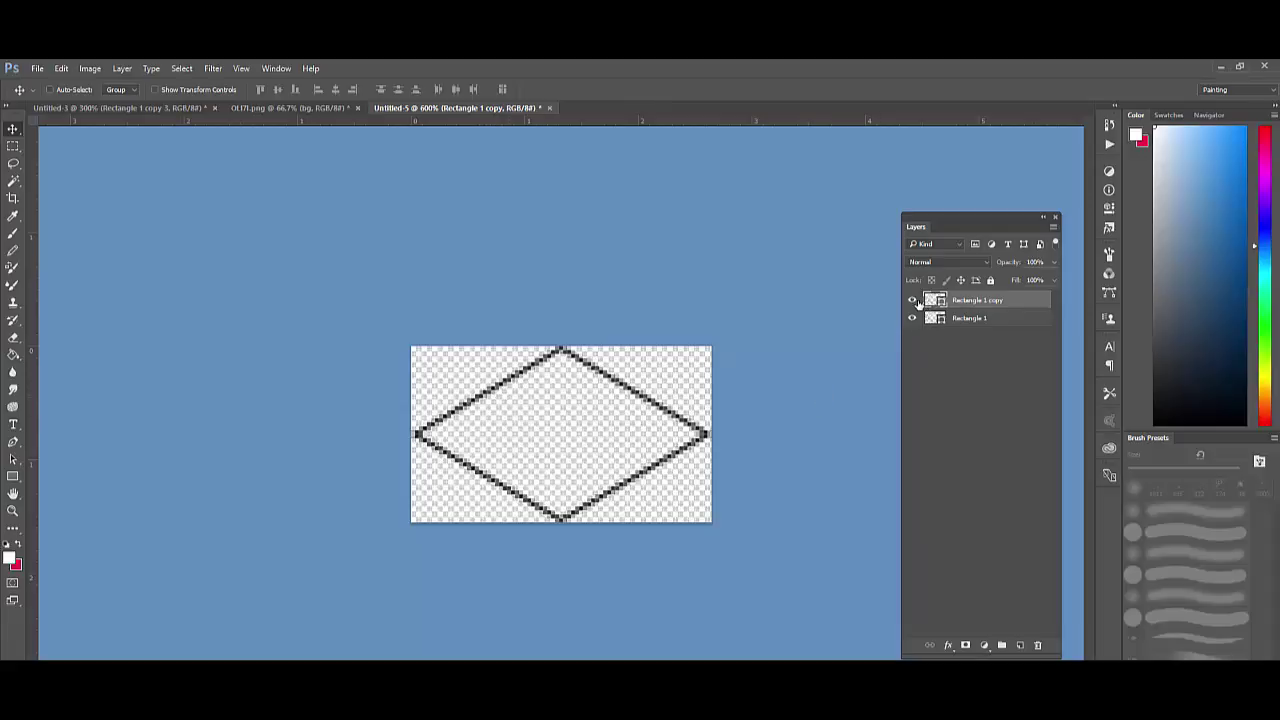
Go back to OLI7I.png and zoom out and in to check the tiled diamond grid.
{"action": "left_click", "coordinate": [326, 107]}
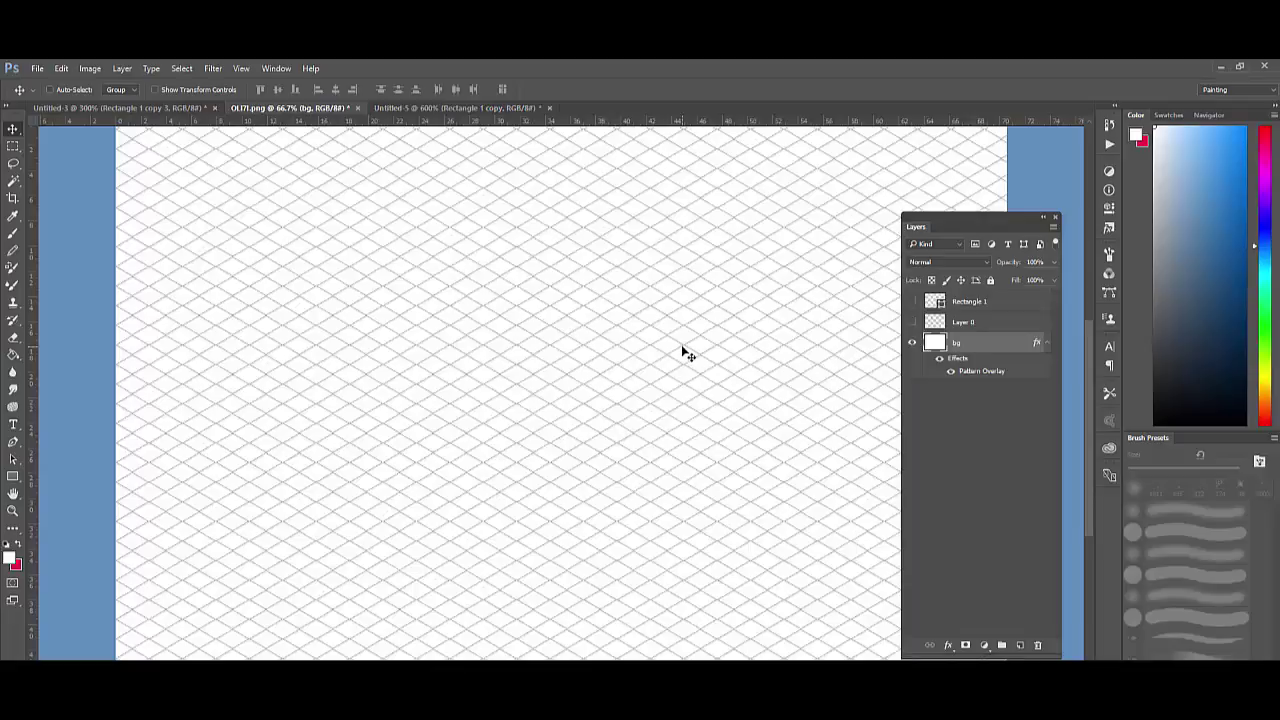
{"action": "key", "text": "ctrl+minus"}
{"action": "key", "text": "ctrl+plus"}
{"action": "key", "text": "ctrl+plus"}
{"action": "key", "text": "ctrl+plus"}
{"action": "key", "text": "ctrl+plus"}
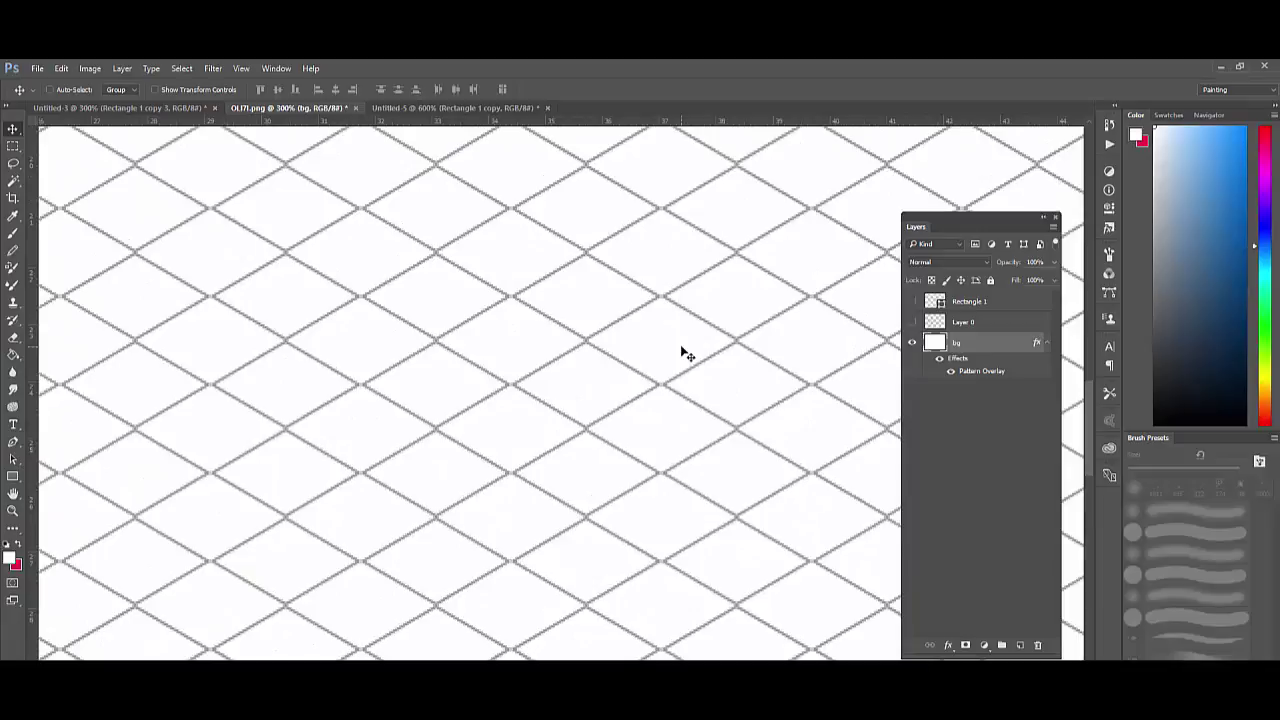